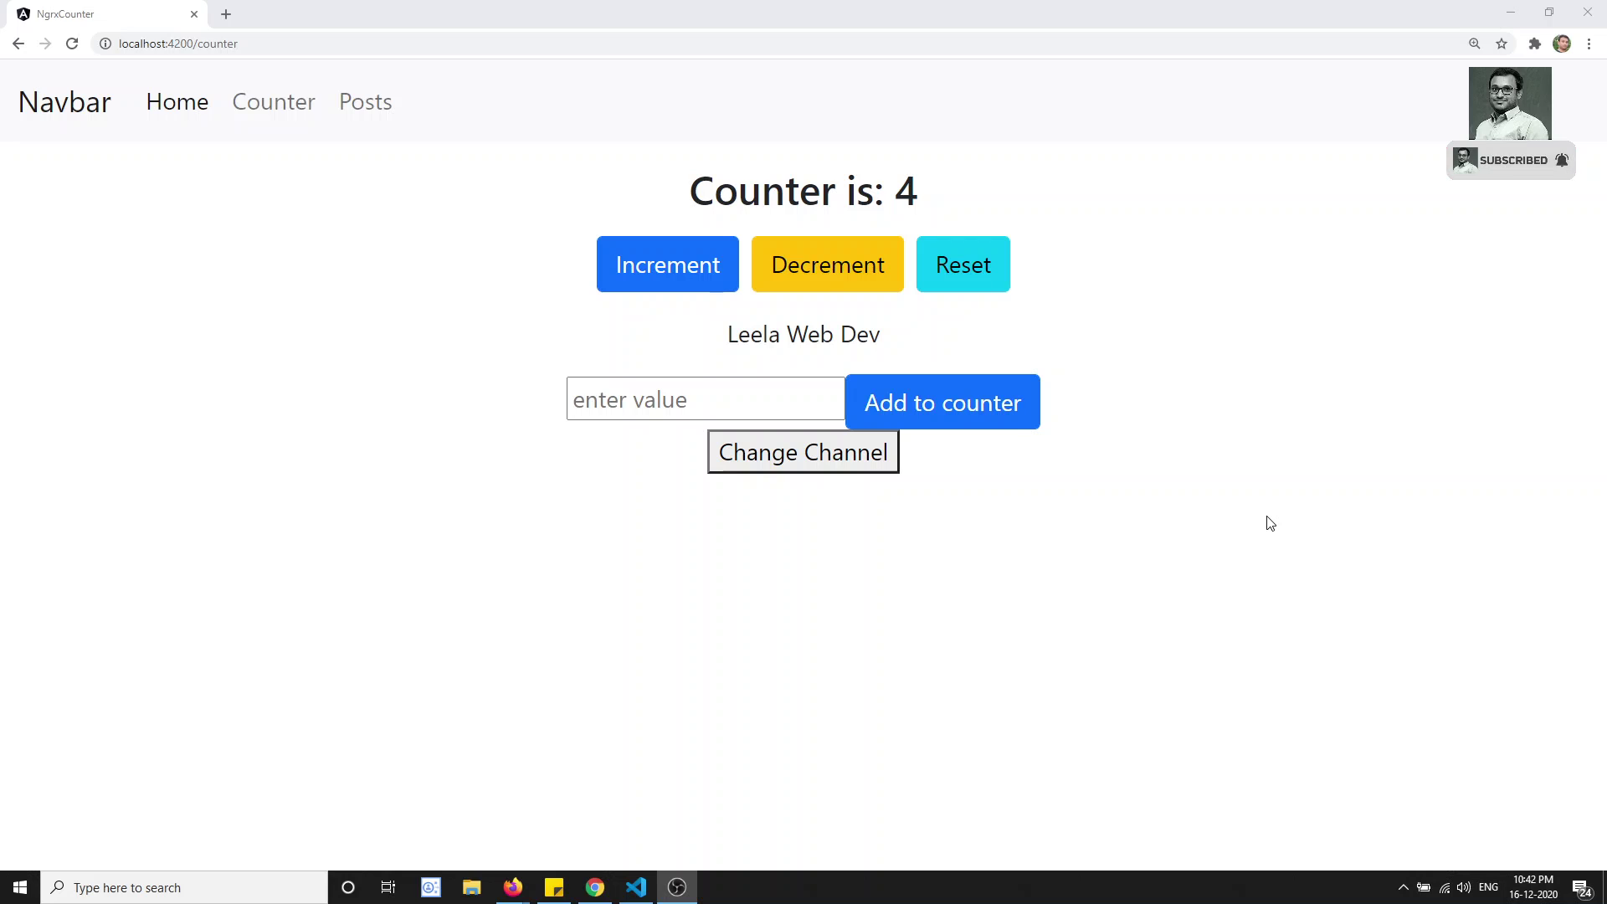
Step: Browse the posts and home pages, then return to the counter page
click(366, 124)
click(245, 115)
click(172, 107)
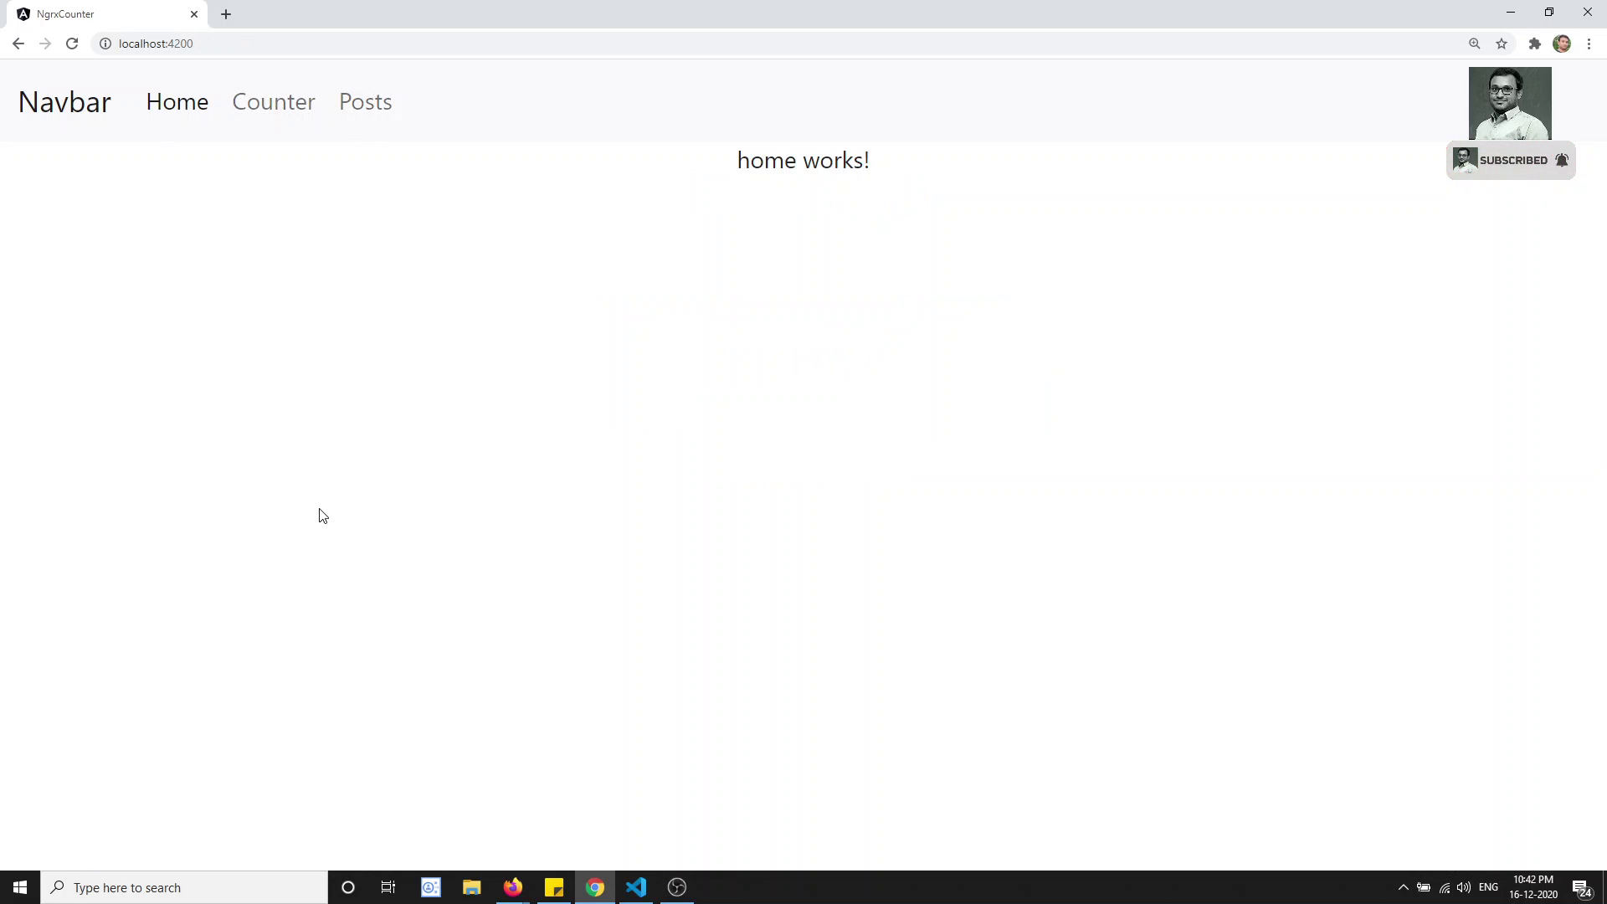
click(231, 120)
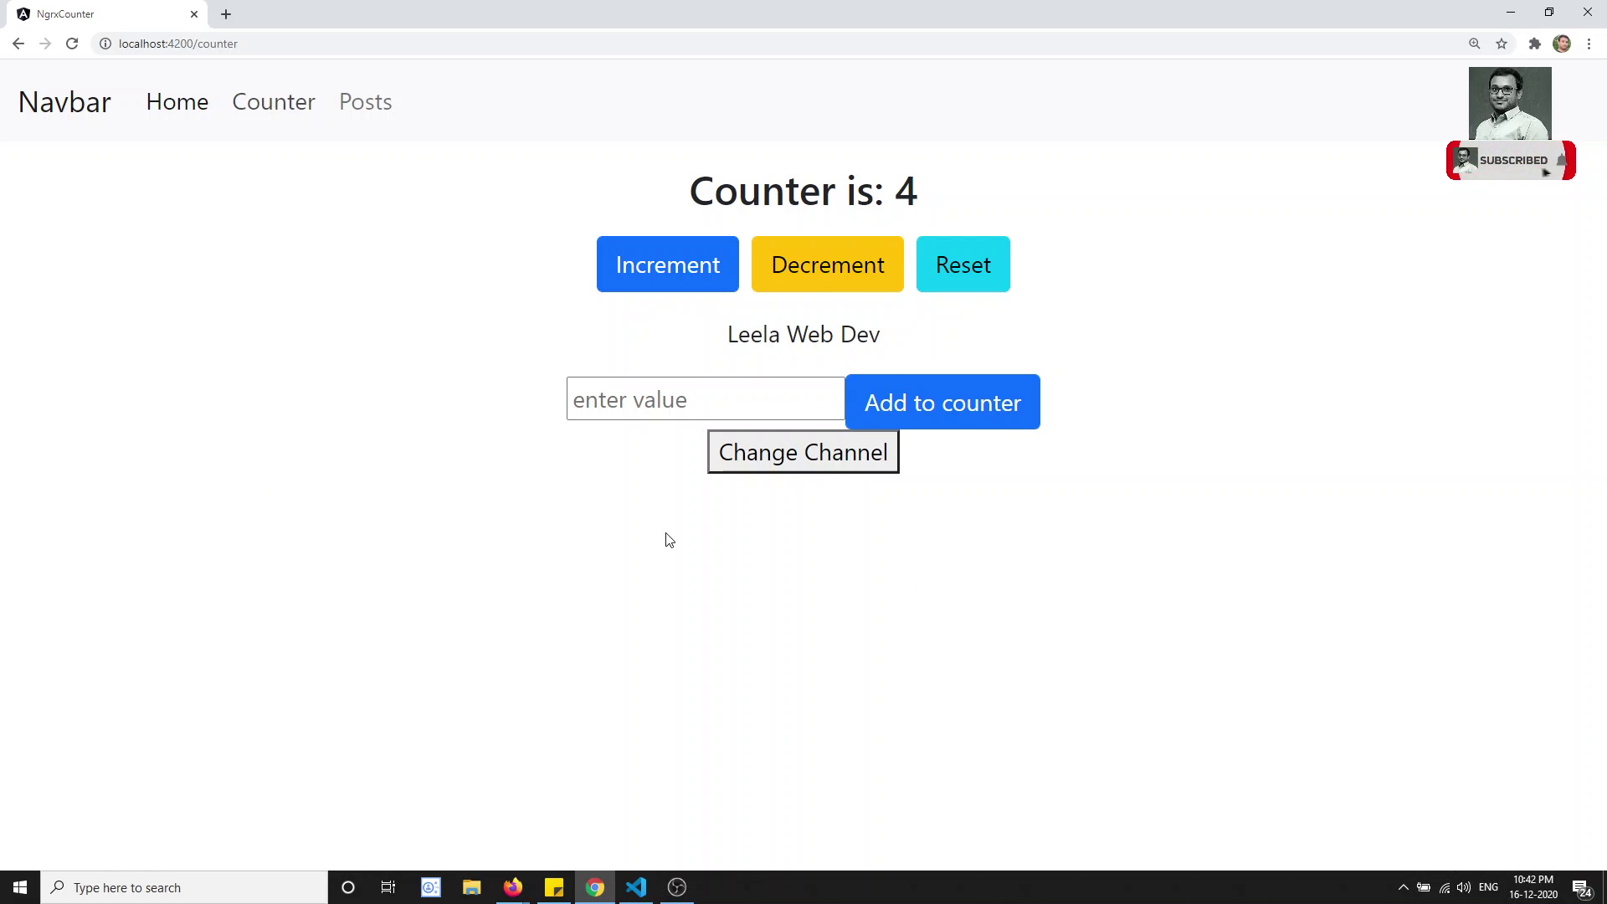
Step: Inspect the counter page and drag the developer tools splitter down so the whole page shows
right_click(246, 314)
click(258, 573)
click(288, 317)
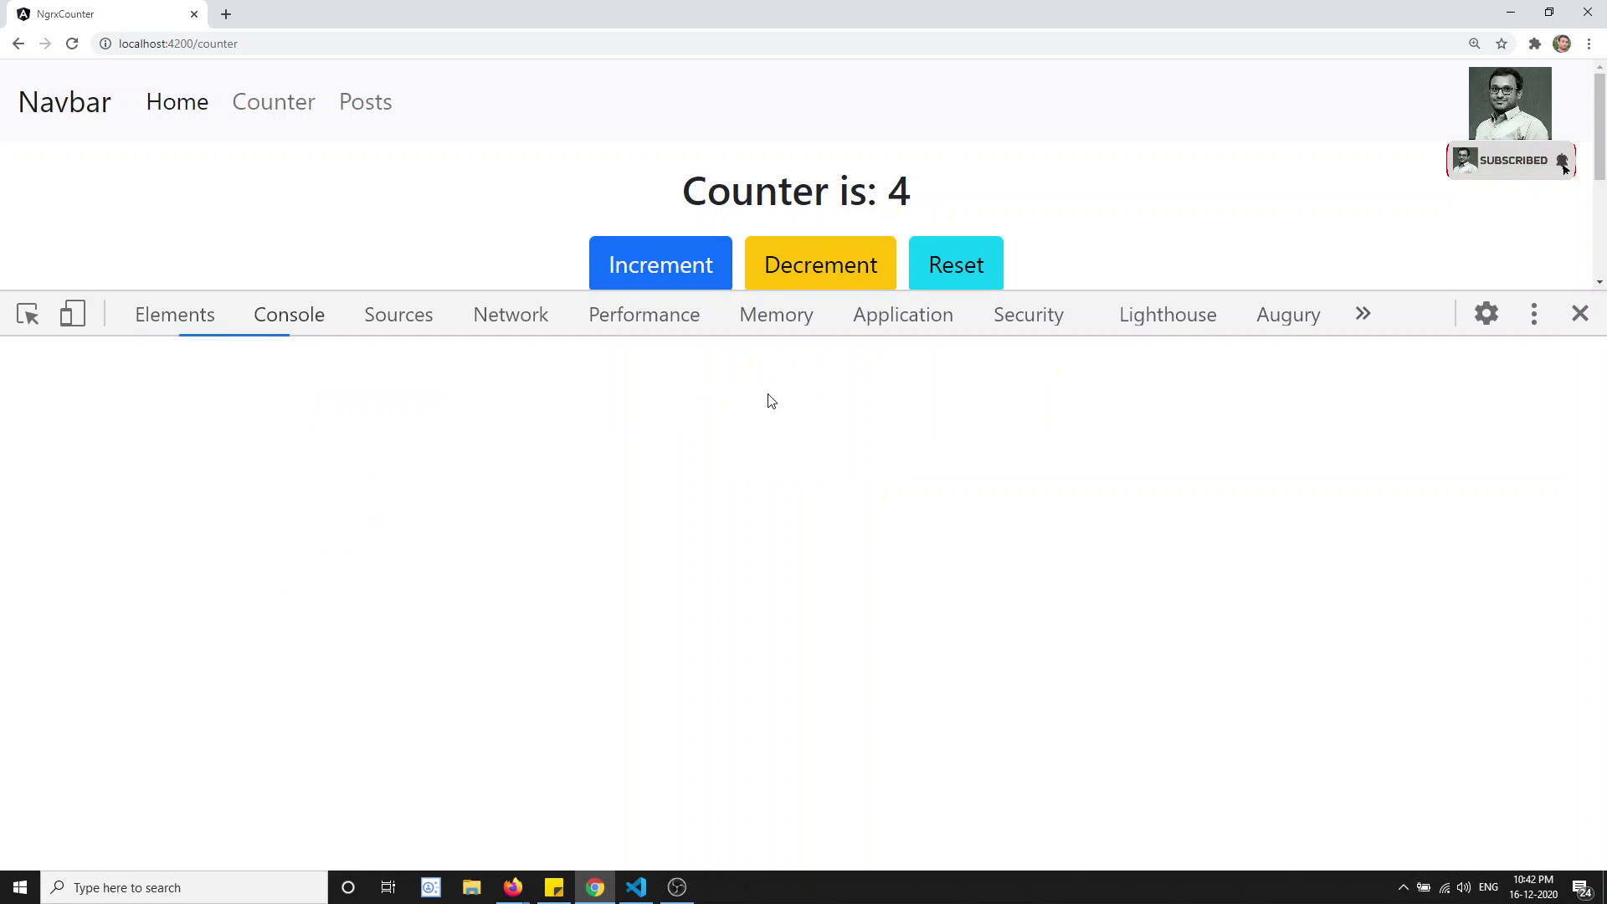
drag(1402, 290, 1366, 636)
Step: Increment the counter to 5, decrement it to 3, then add 3 to reach 6
click(650, 284)
click(871, 269)
click(871, 269)
click(790, 394)
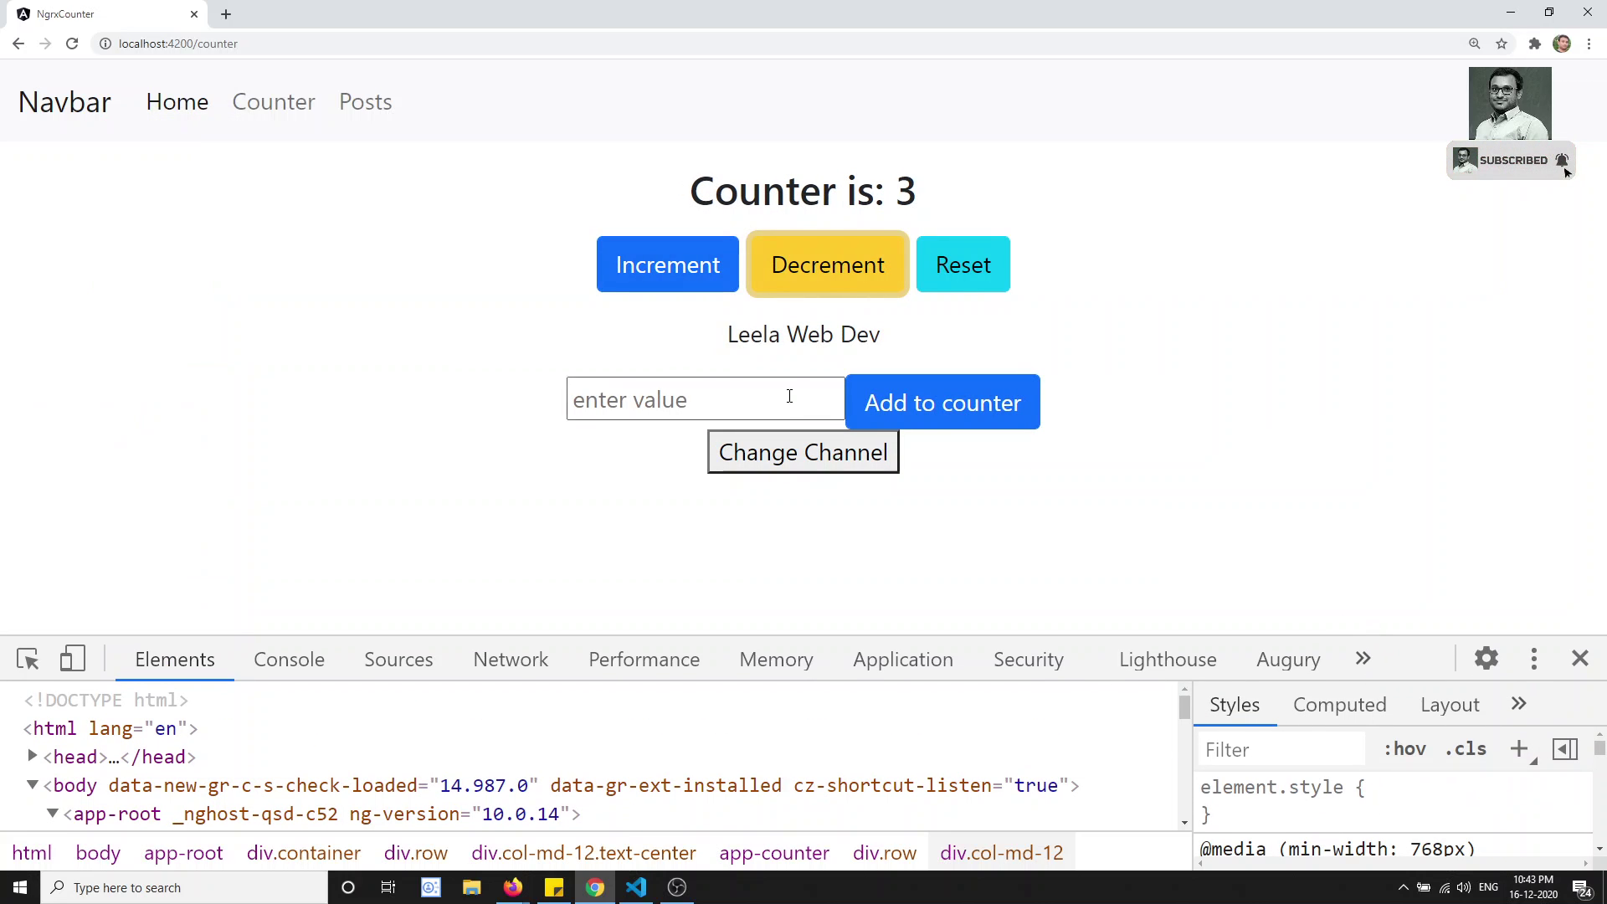
text(3)
click(991, 423)
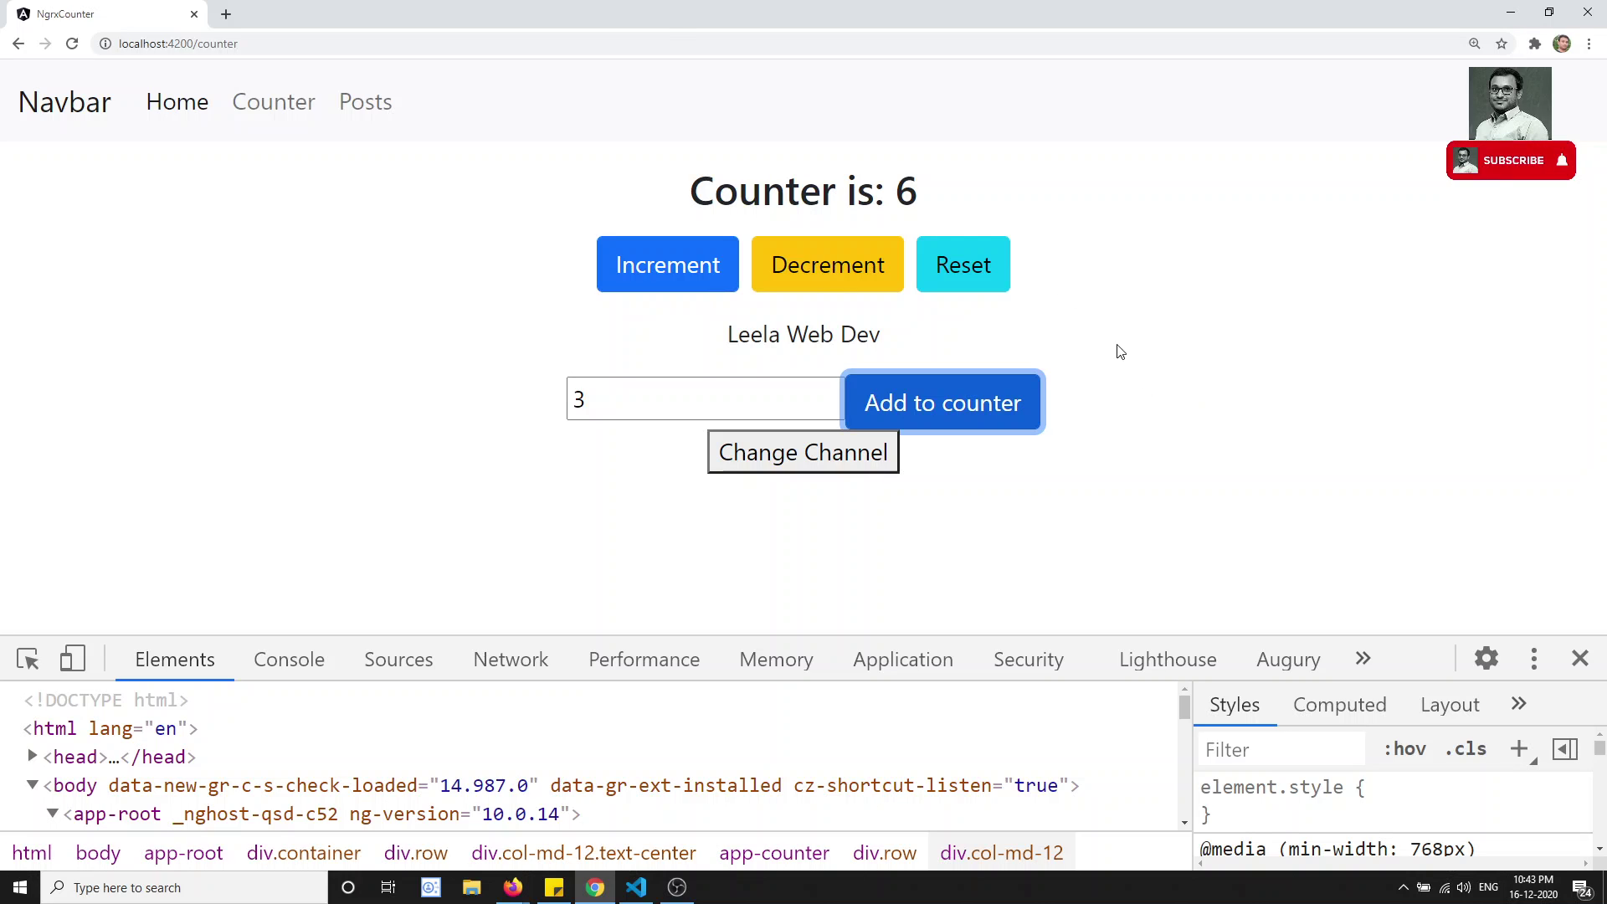
Step: Open a blank new tab and raise the counter from 6 to 10
click(221, 15)
click(193, 8)
double_click(643, 278)
double_click(642, 278)
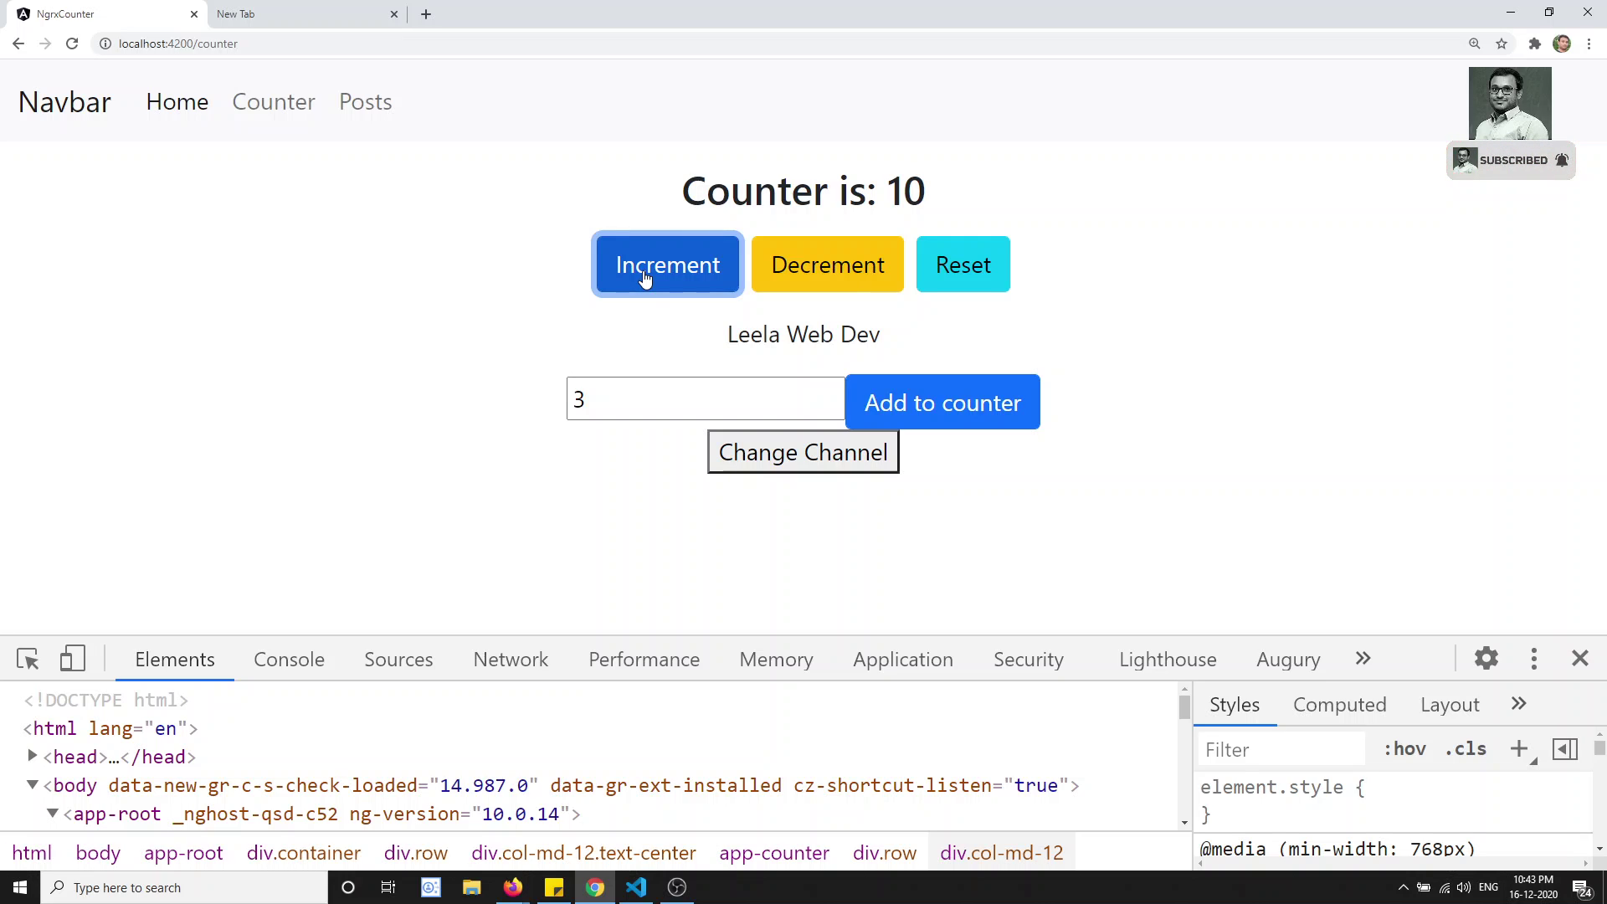
click(328, 12)
Step: Go to the ngrx.io site and open its DOCS section
click(338, 38)
text(ngrx)
key(Return)
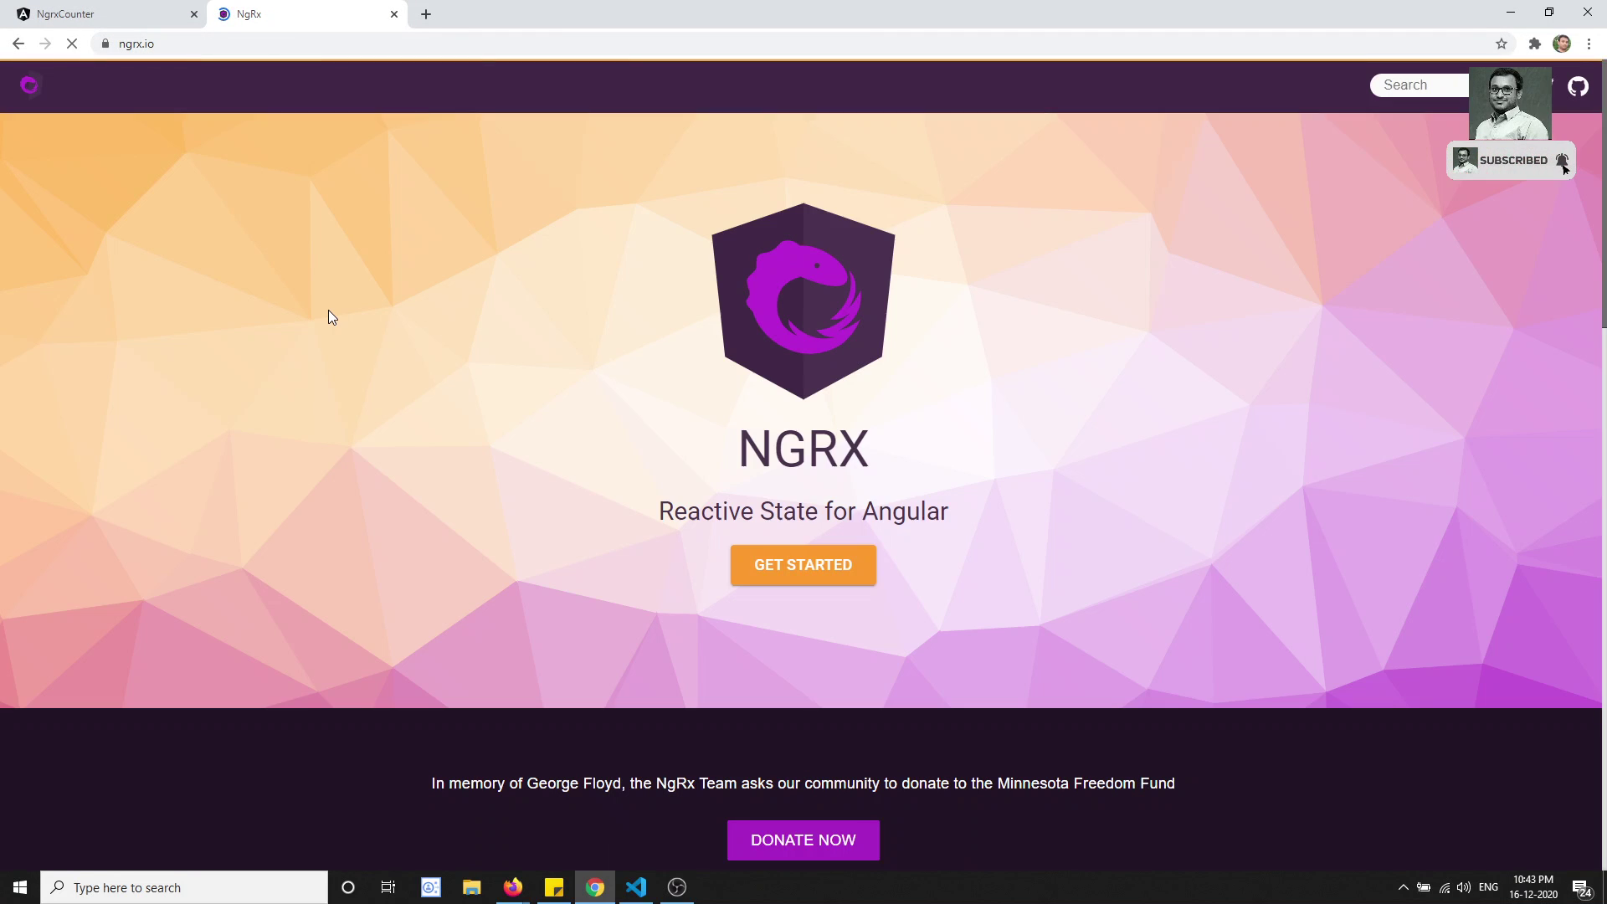
click(941, 85)
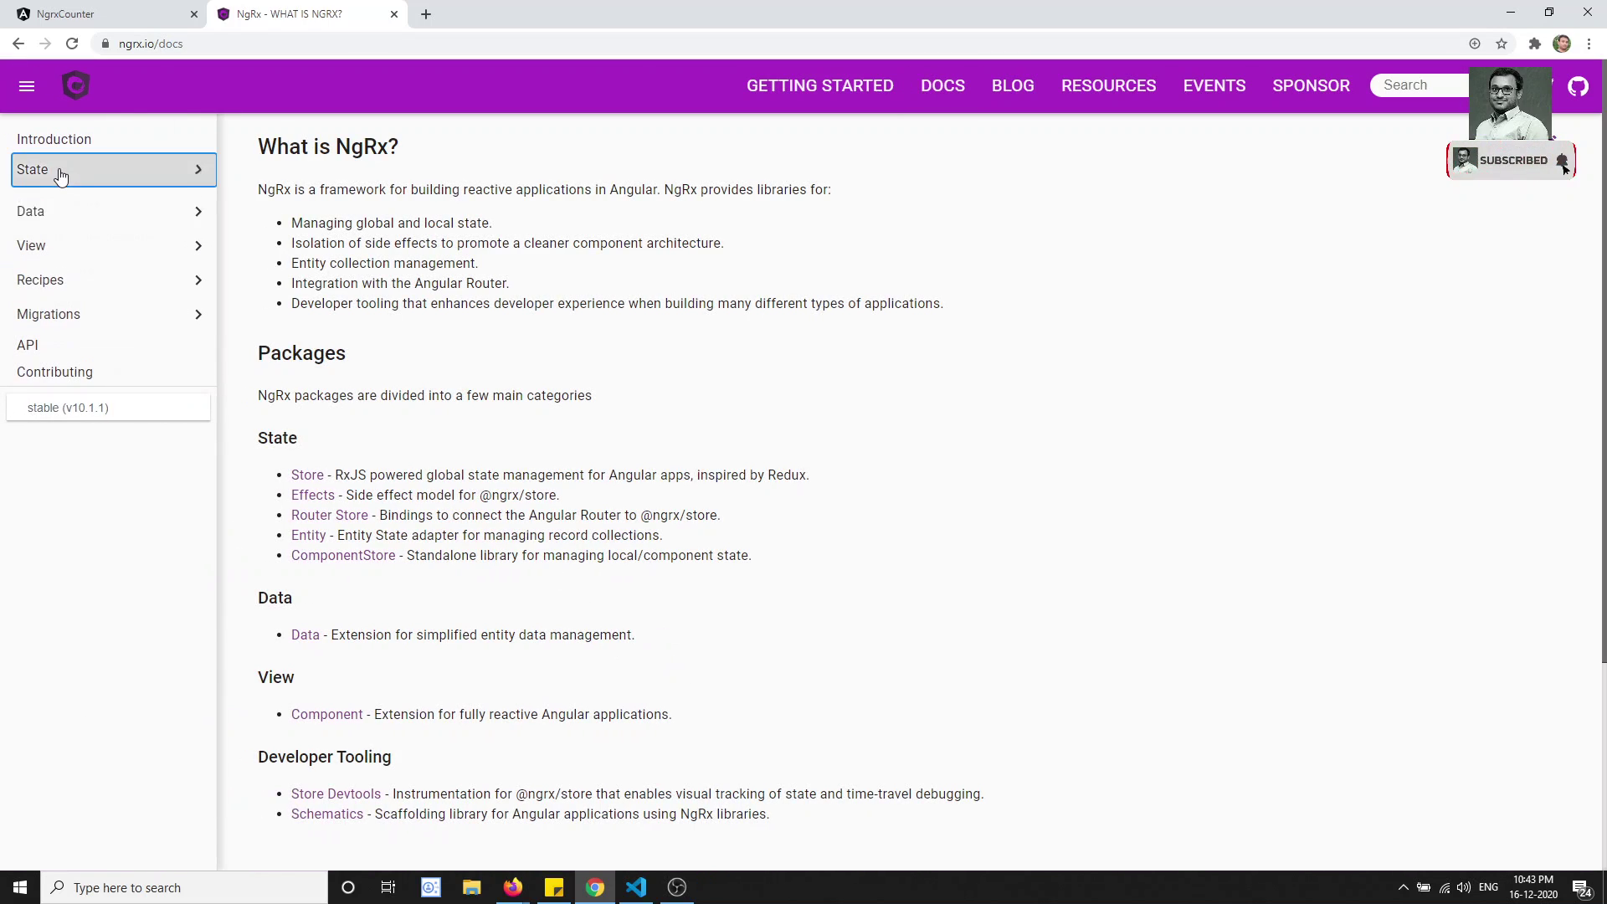
click(59, 171)
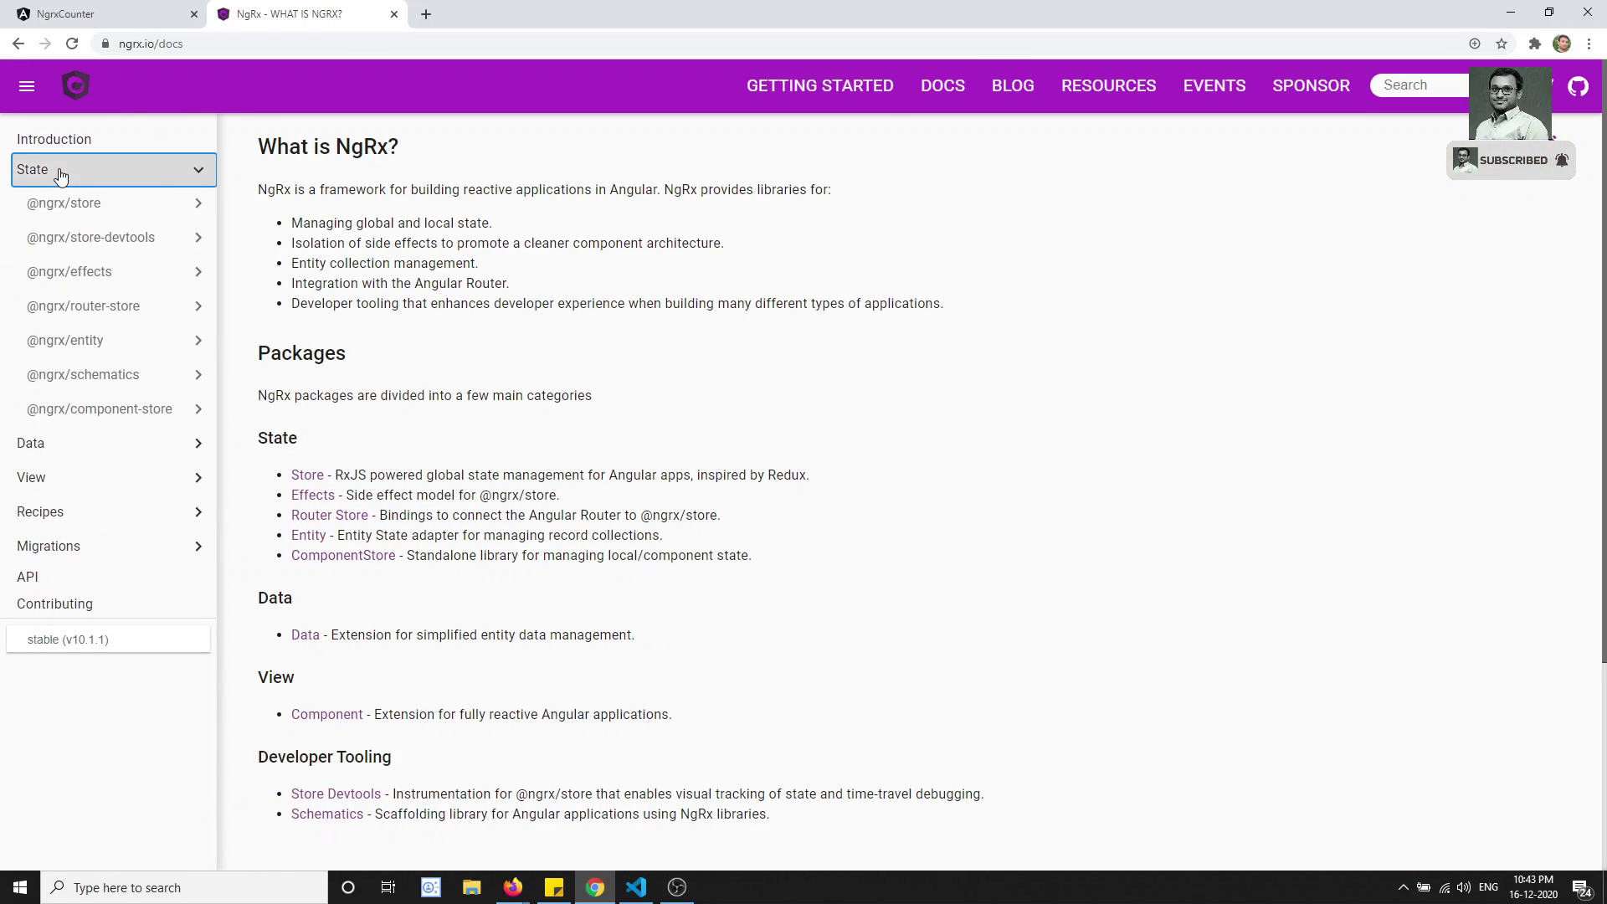
click(94, 239)
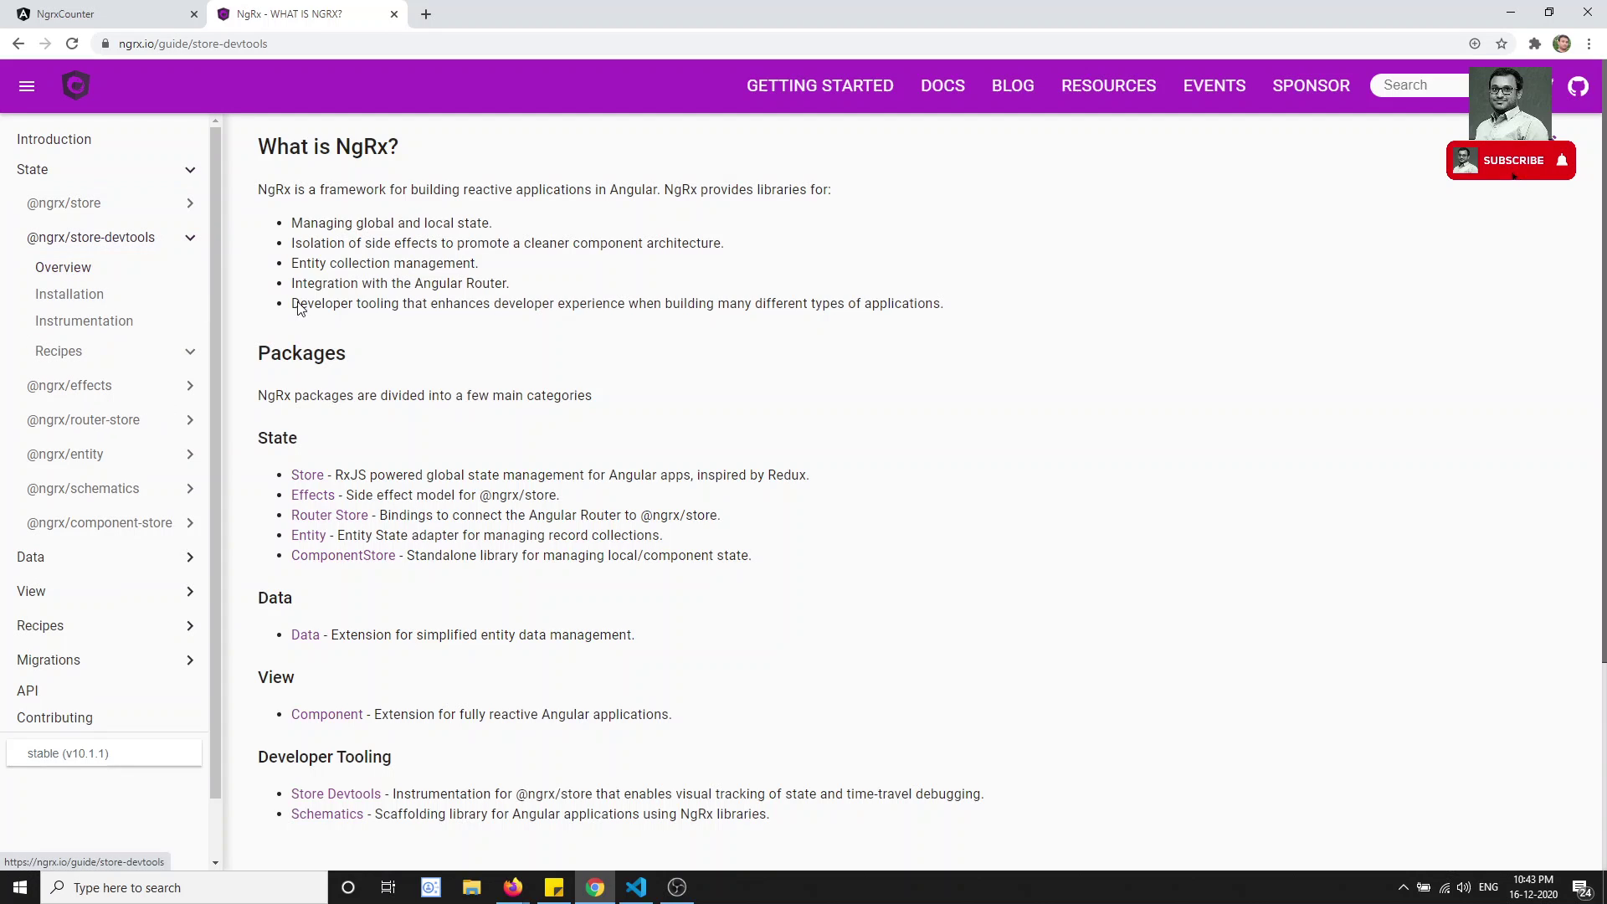
drag(410, 189, 514, 190)
click(749, 211)
click(666, 214)
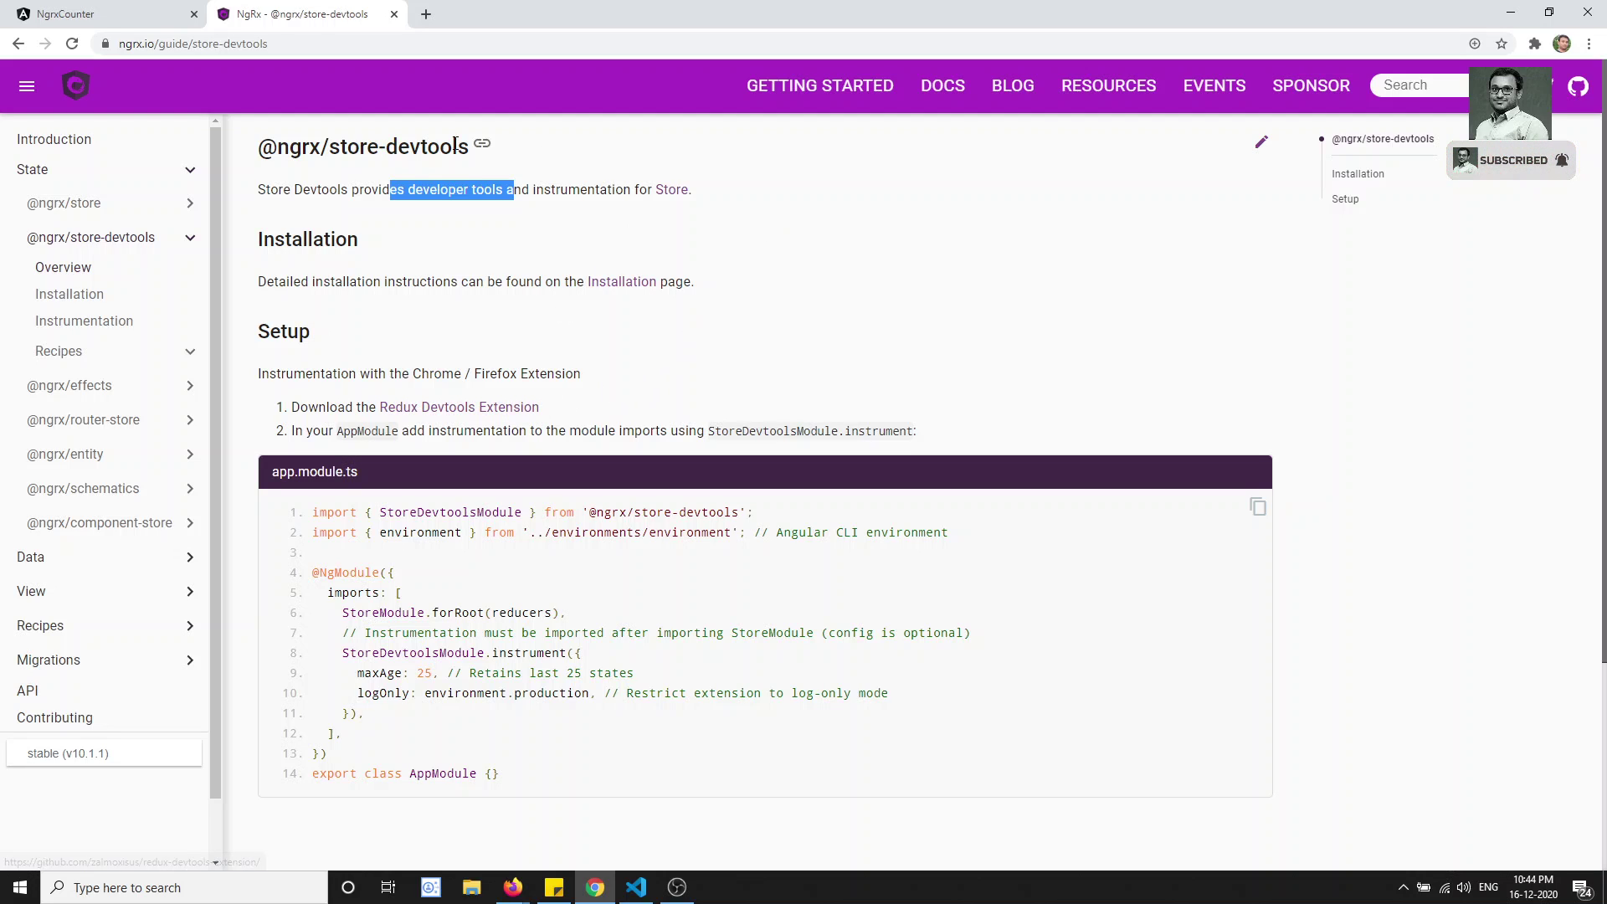
click(426, 13)
Step: Search Google for 'redux chrome extension'
click(404, 45)
text(r)
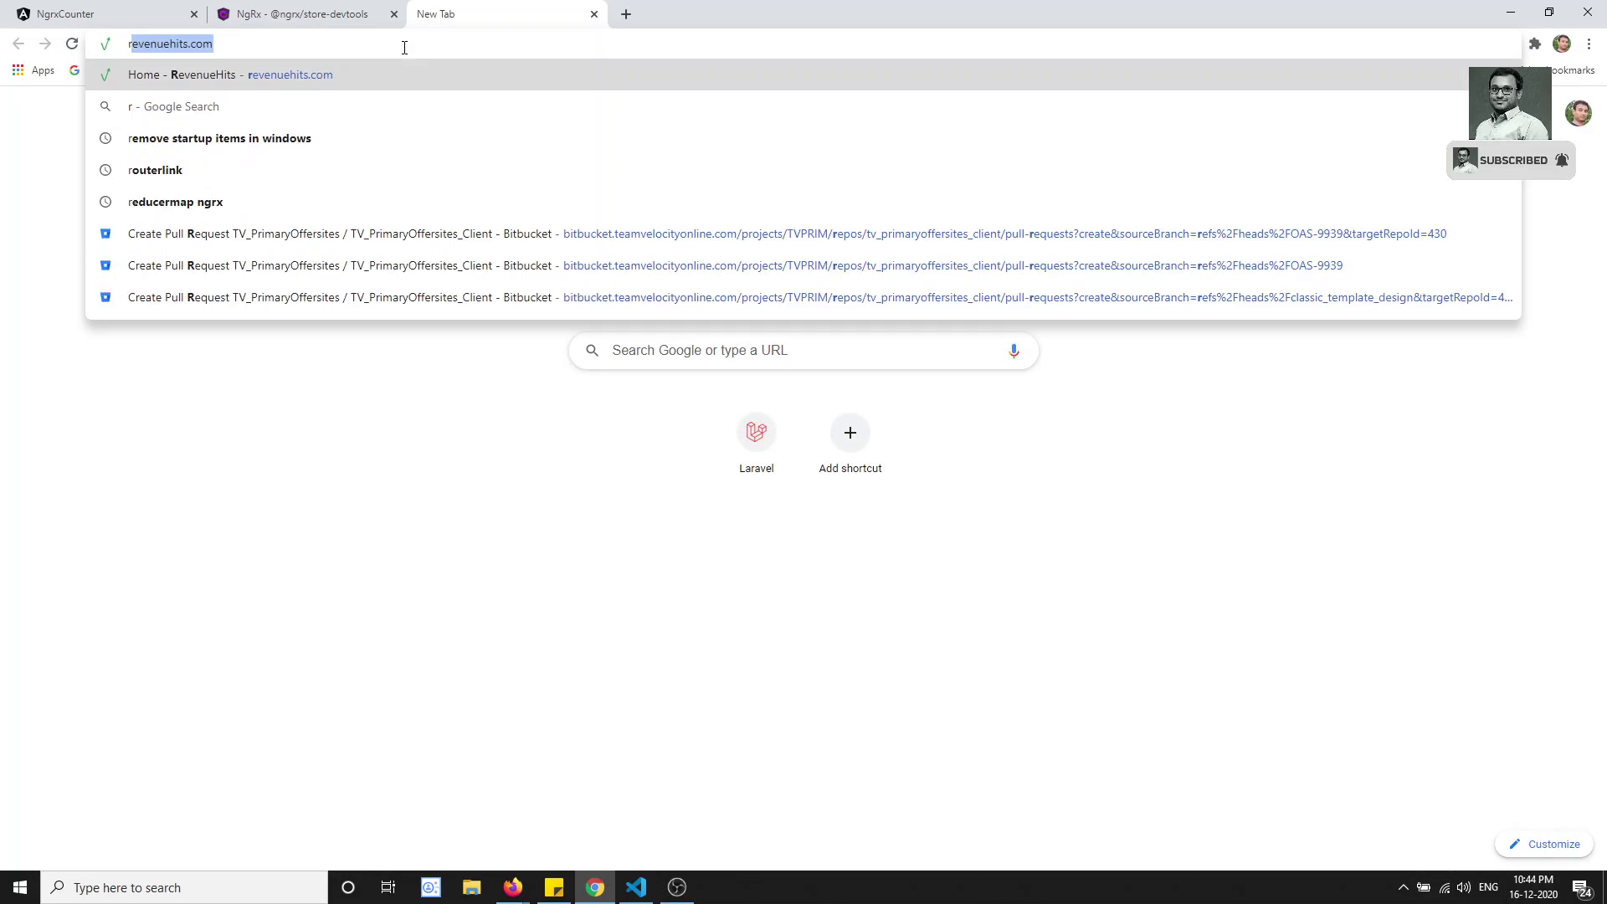
text(edux chrome)
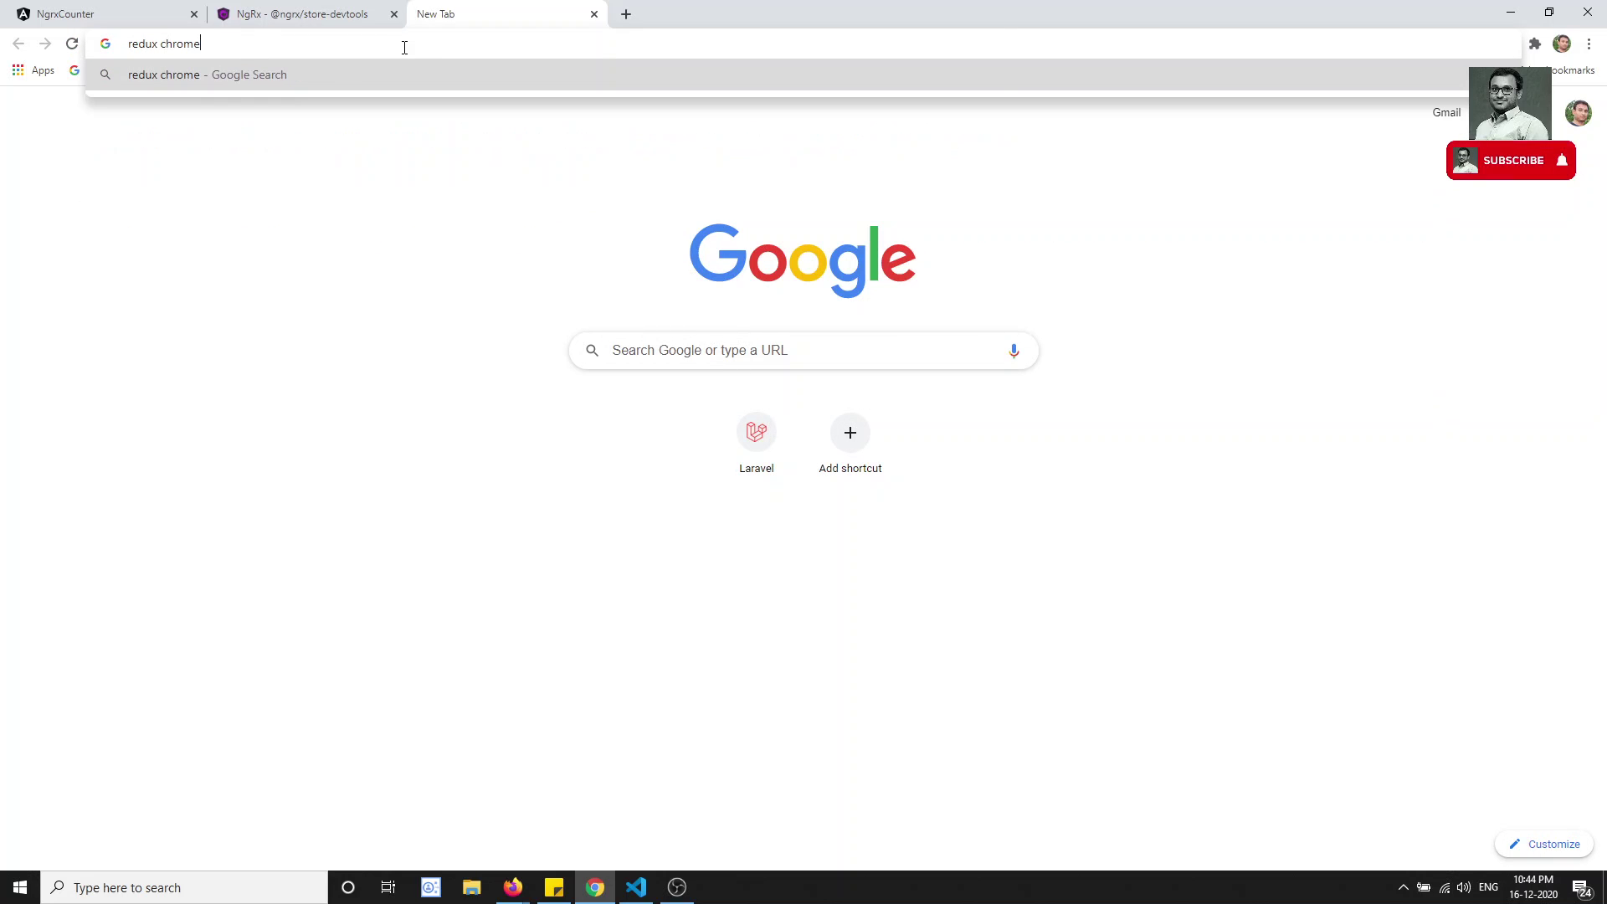
text( ex)
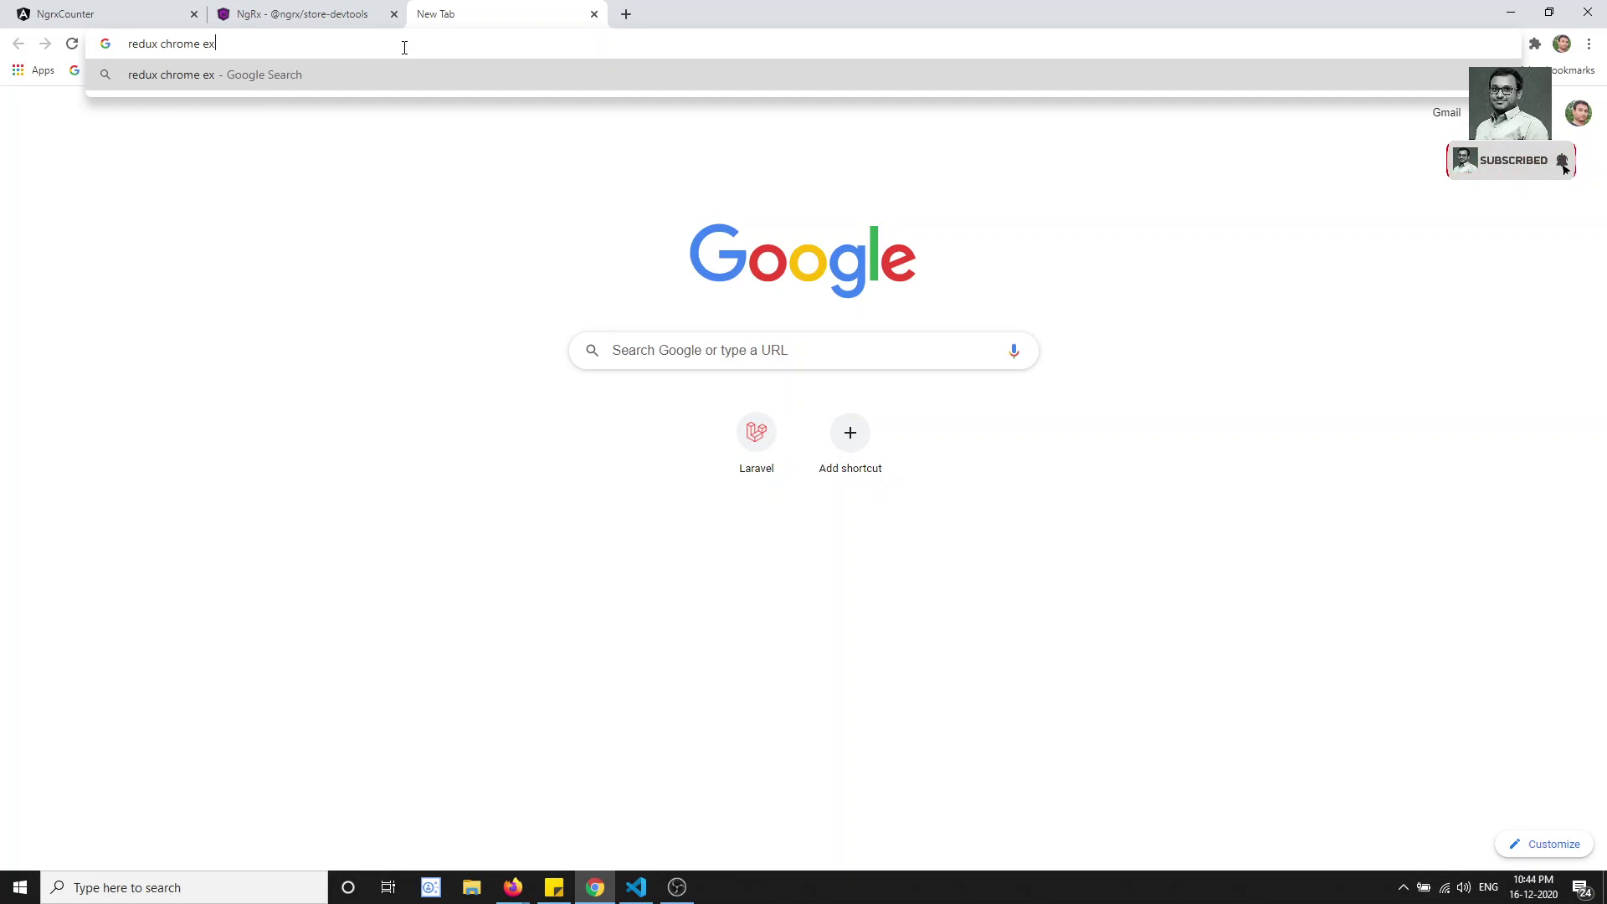
text(tension)
key(Return)
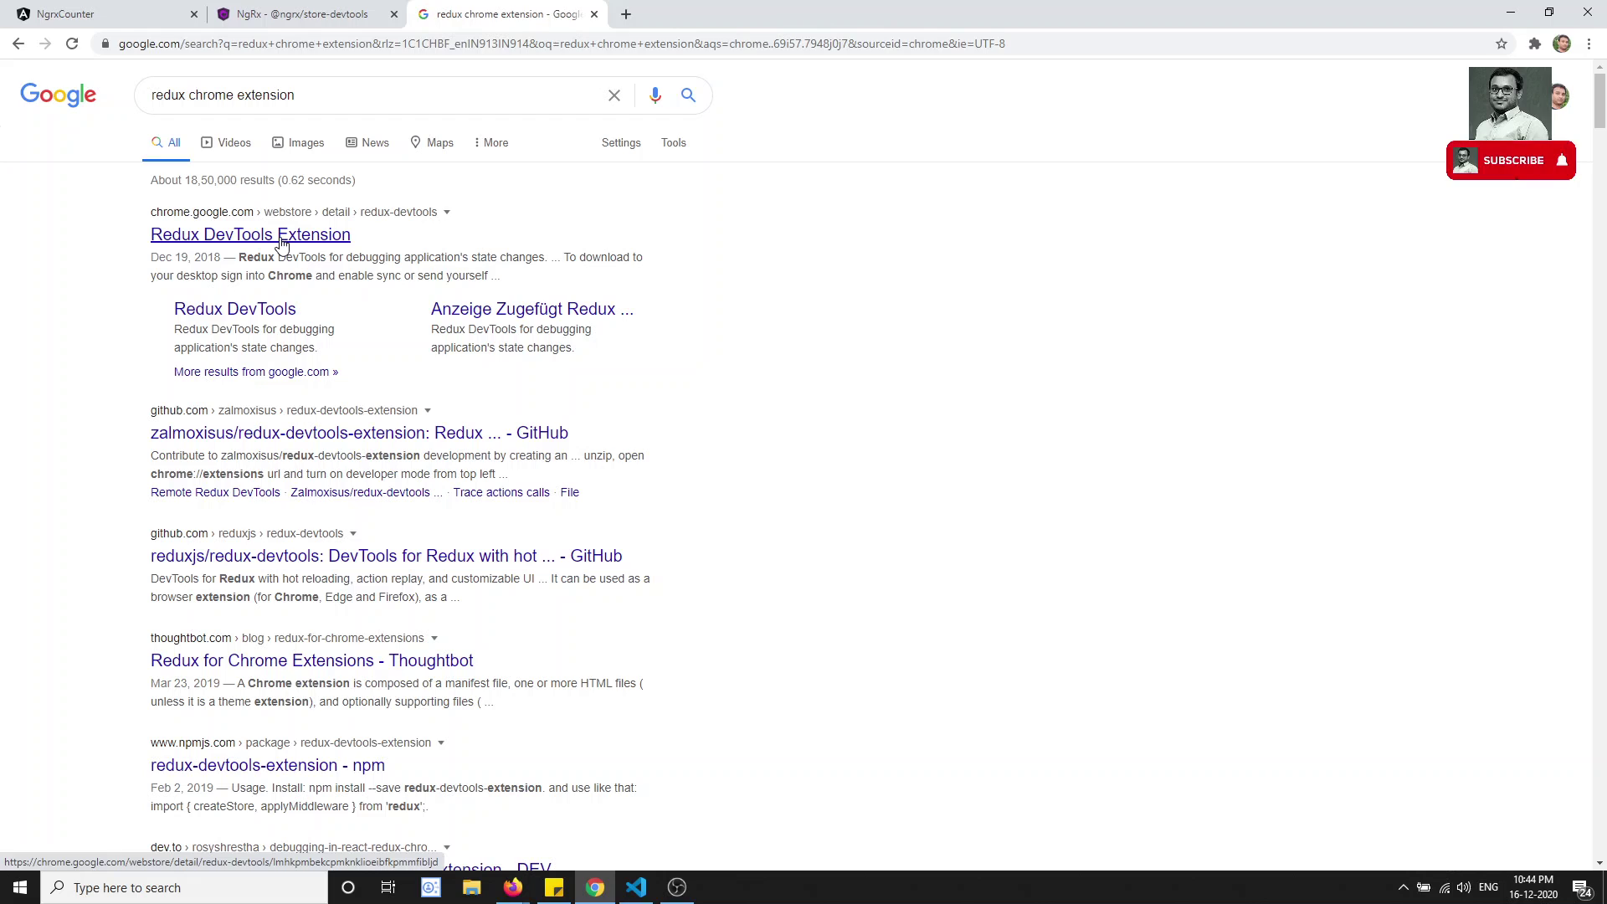
Step: Open the Redux DevTools Extension listing in the Chrome Web Store, then return to the search results
click(282, 237)
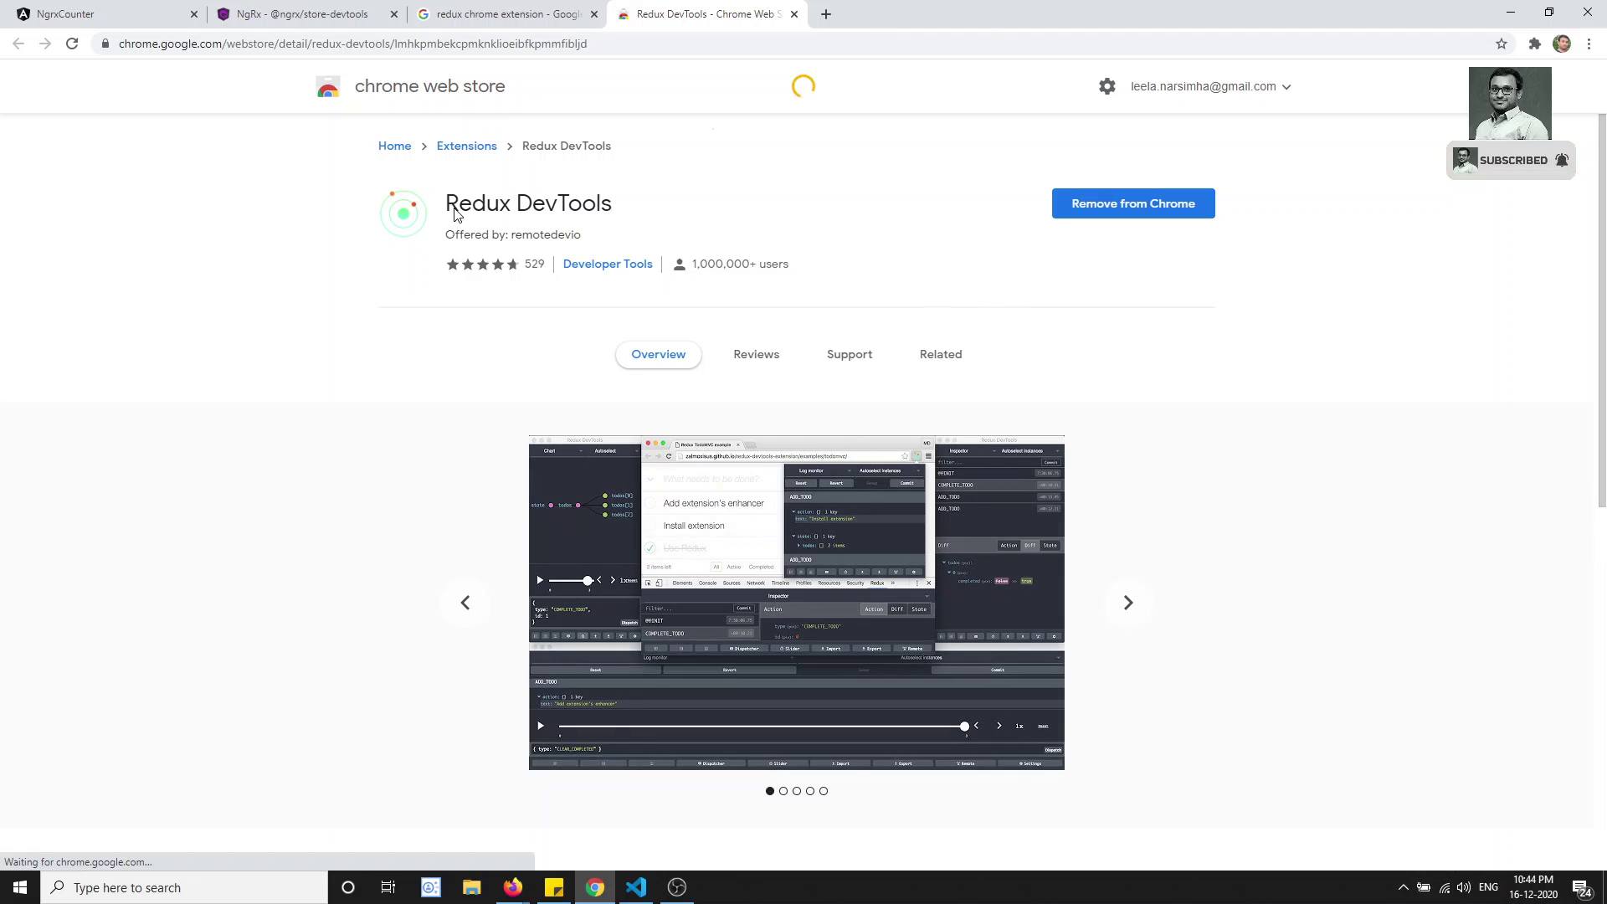
drag(474, 210, 682, 207)
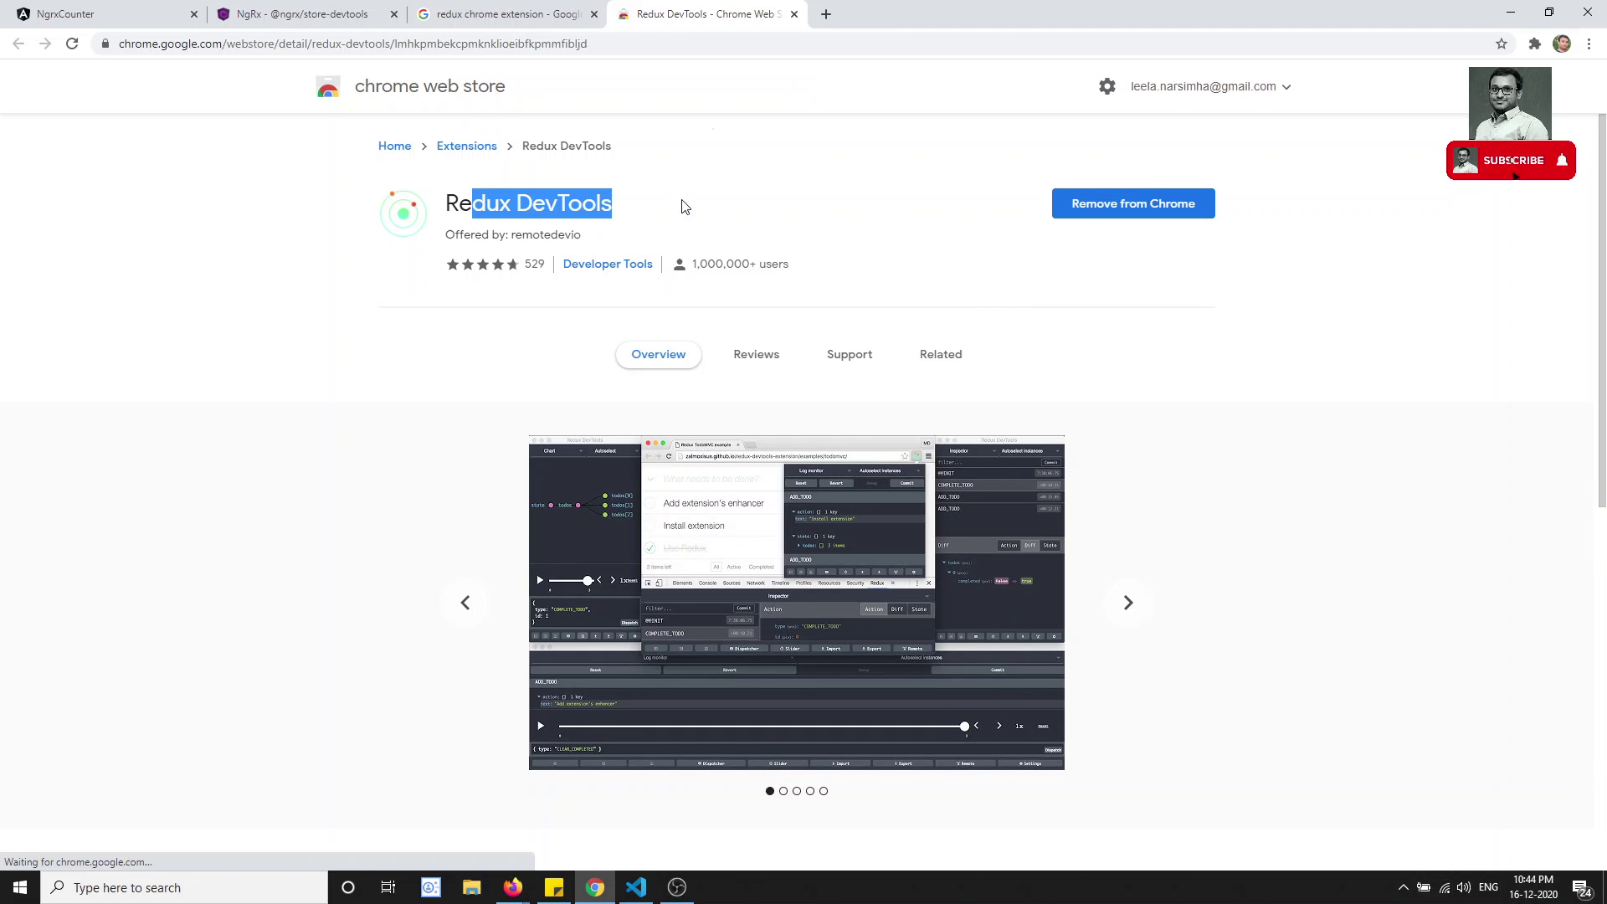
click(655, 207)
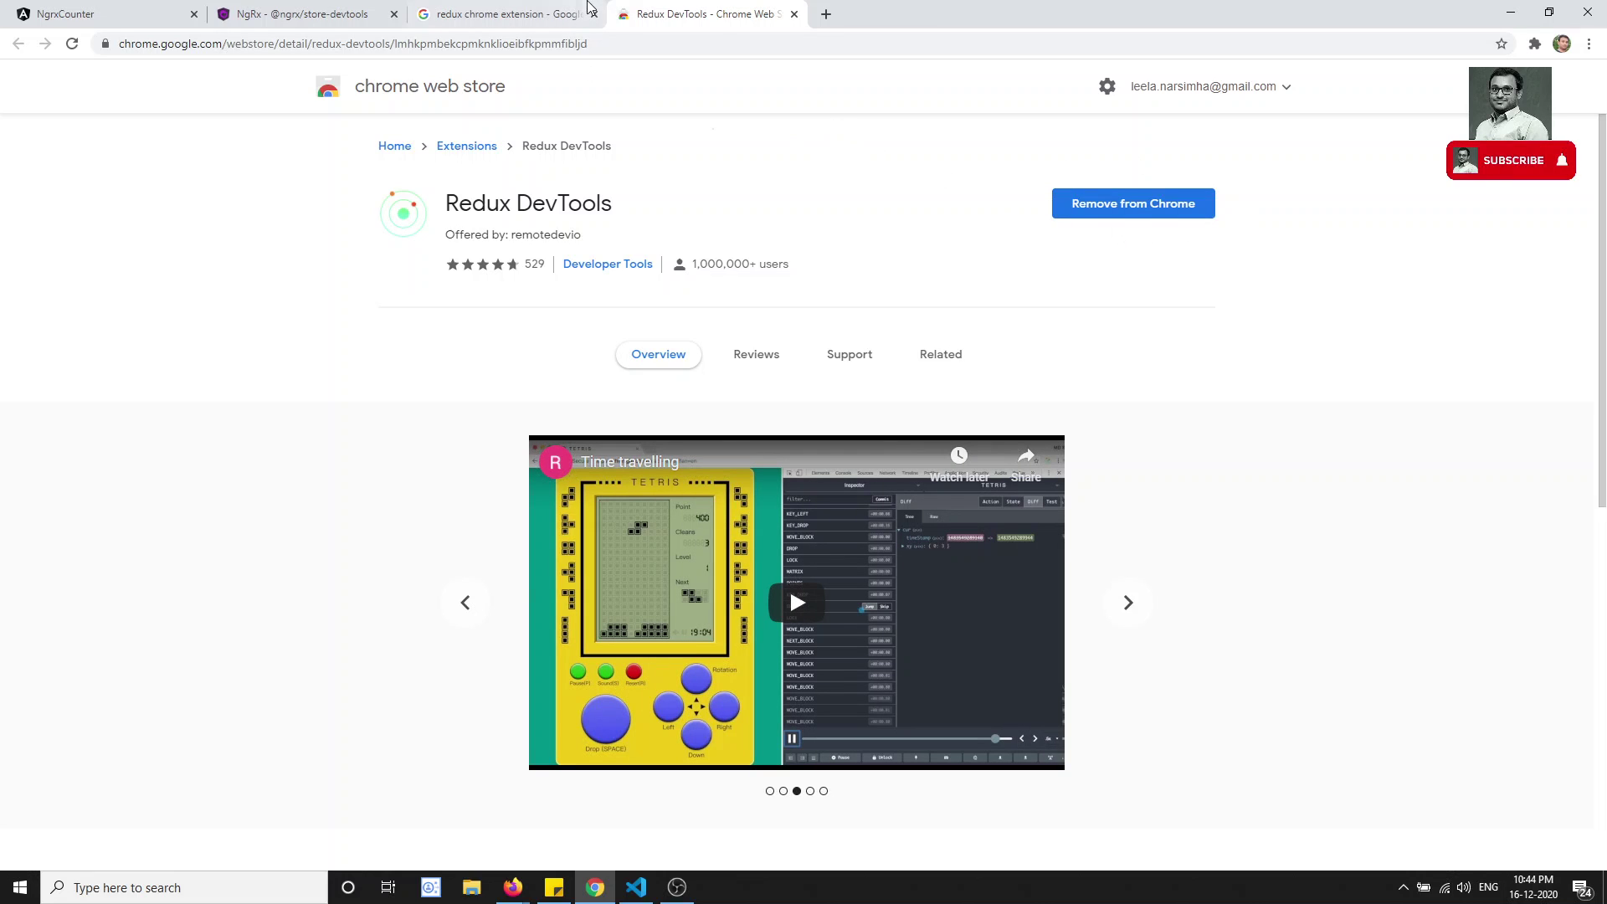
click(538, 7)
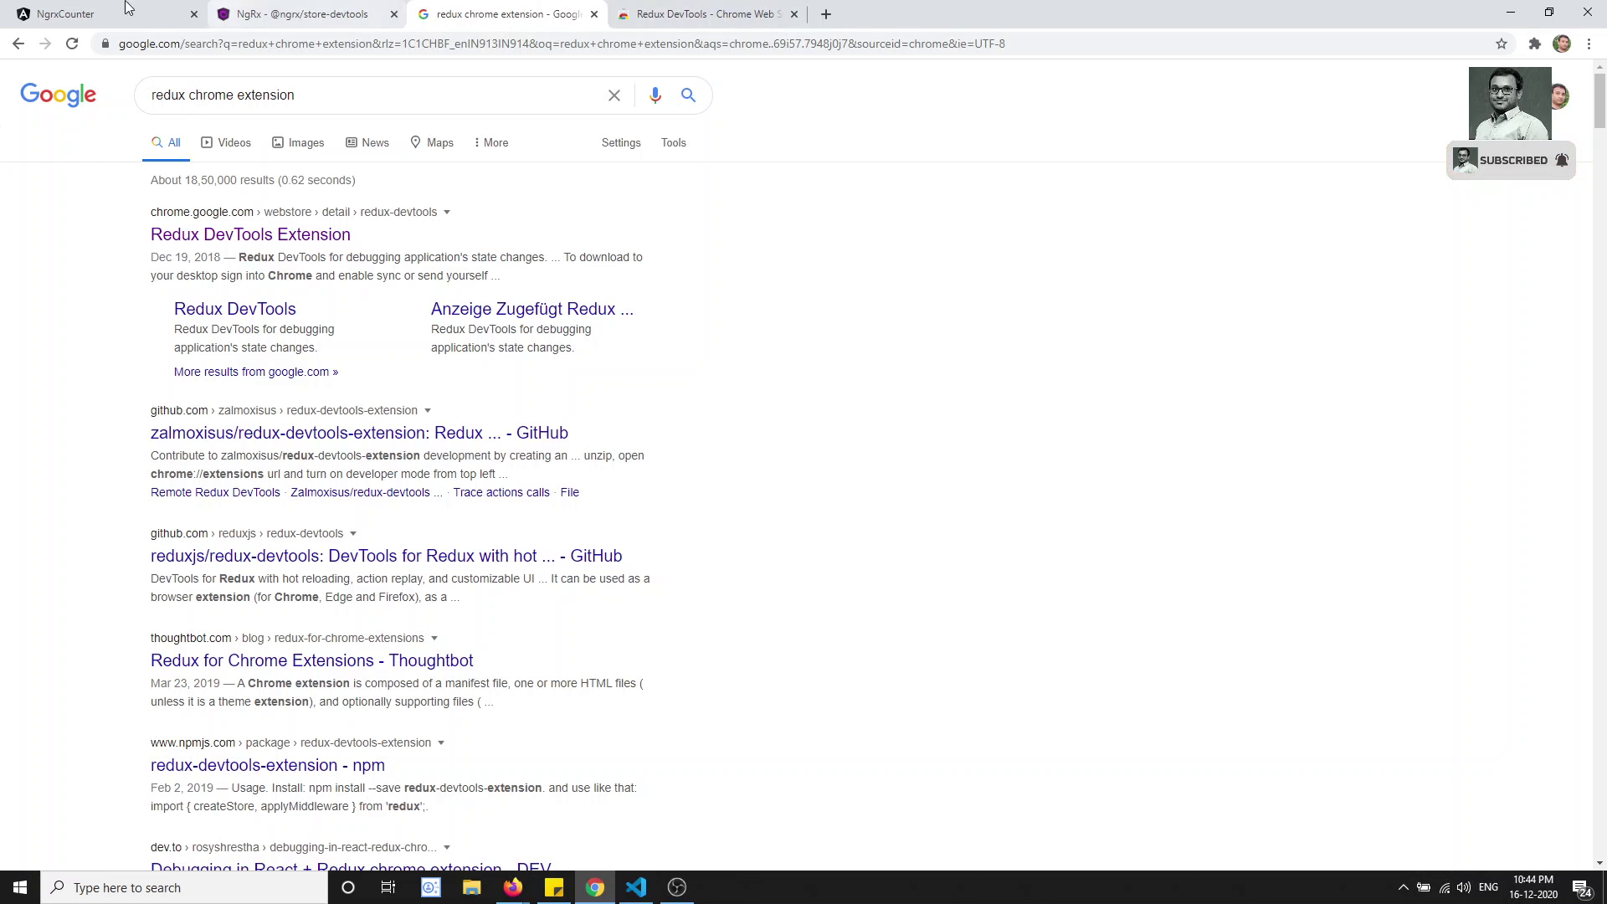
click(60, 9)
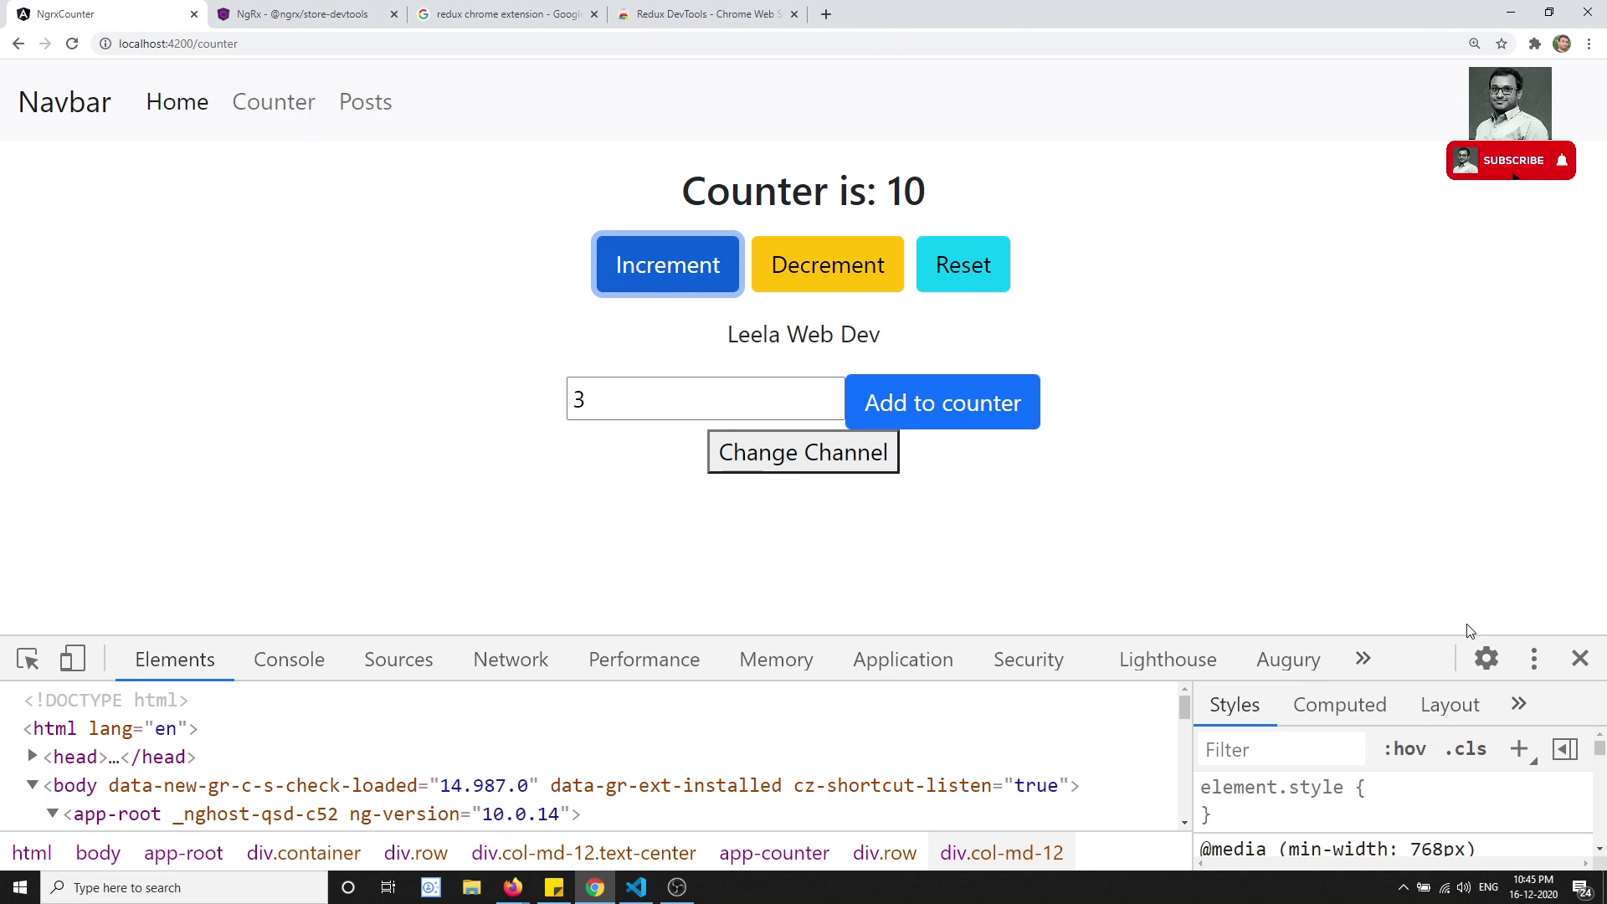
Step: Enlarge the developer tools and open the Redux panel, which shows 'No store found' even after a reload
drag(1449, 633, 1427, 437)
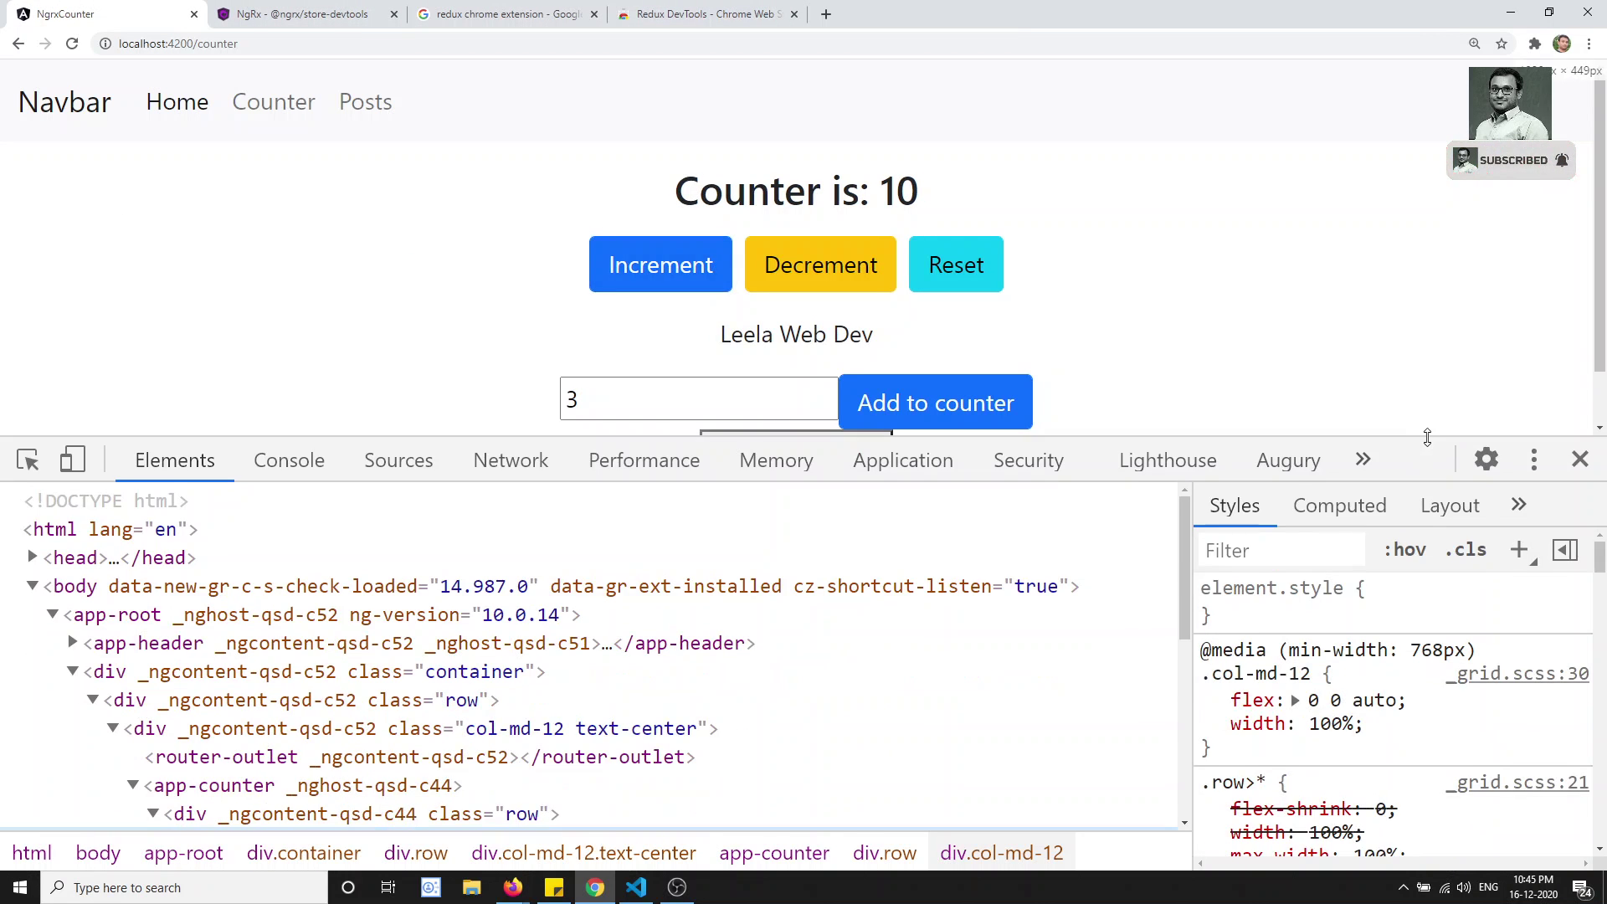
click(1365, 459)
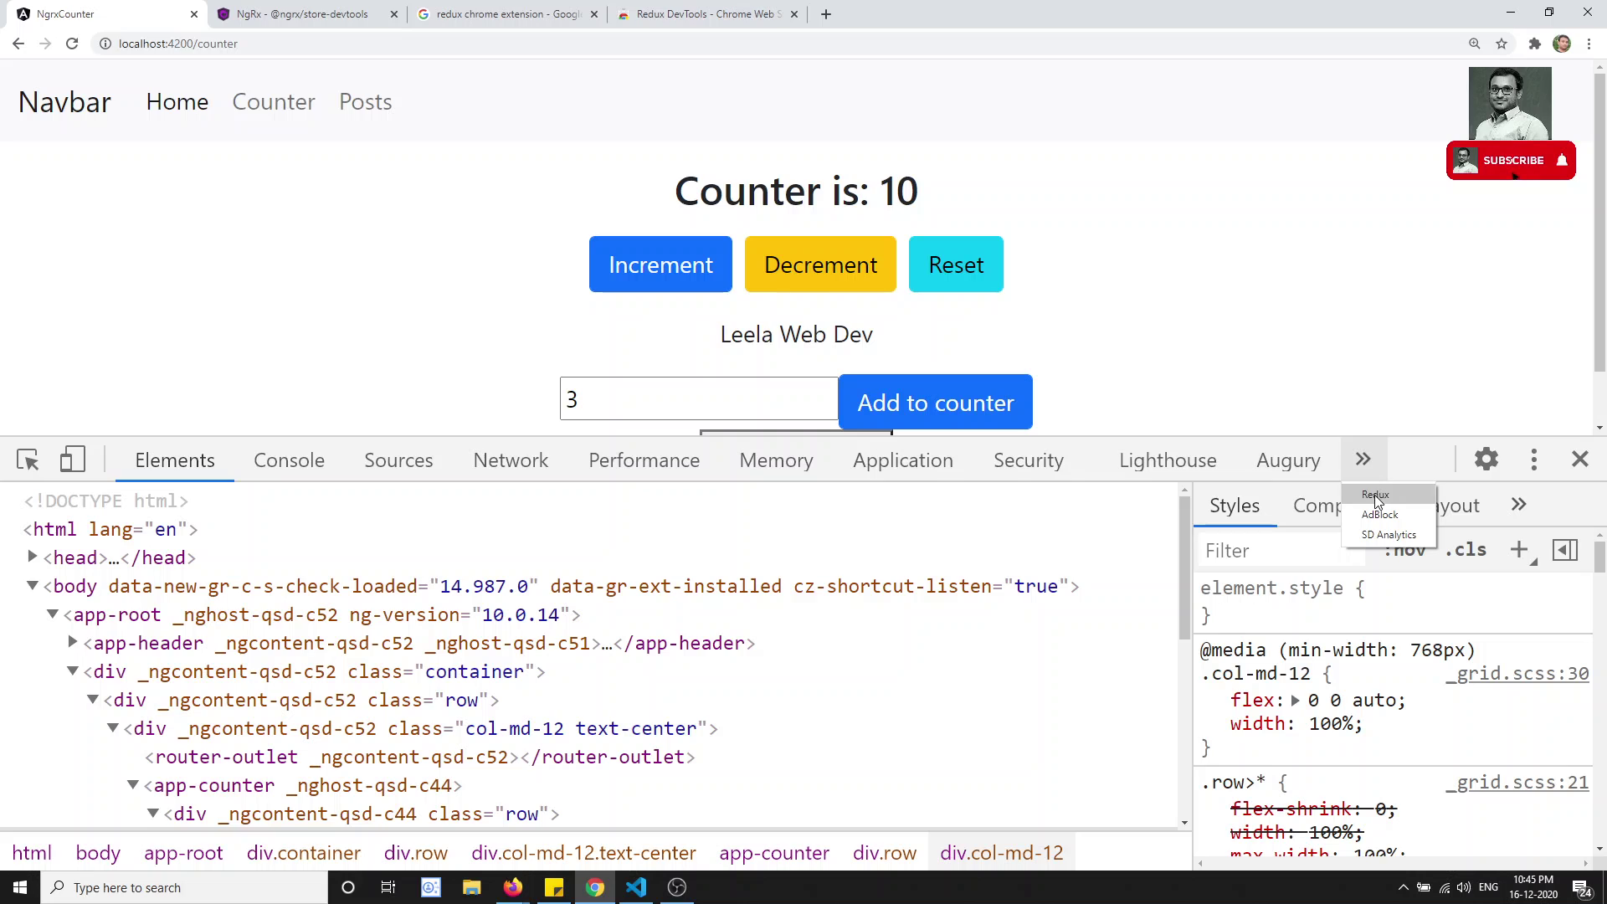
click(1374, 495)
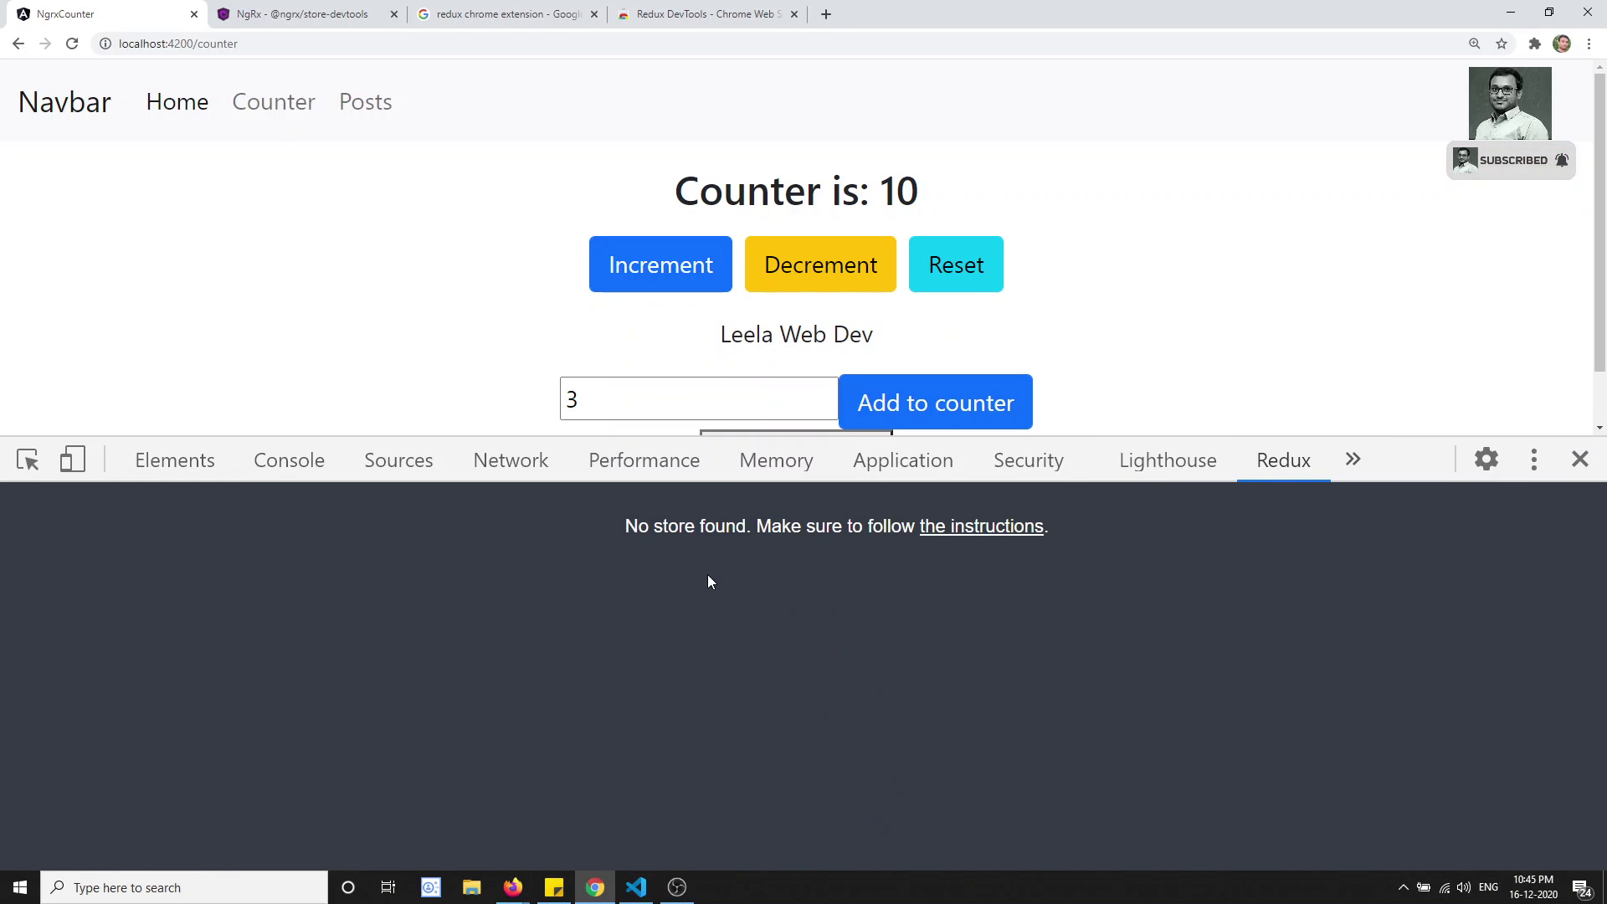
drag(675, 518, 1142, 536)
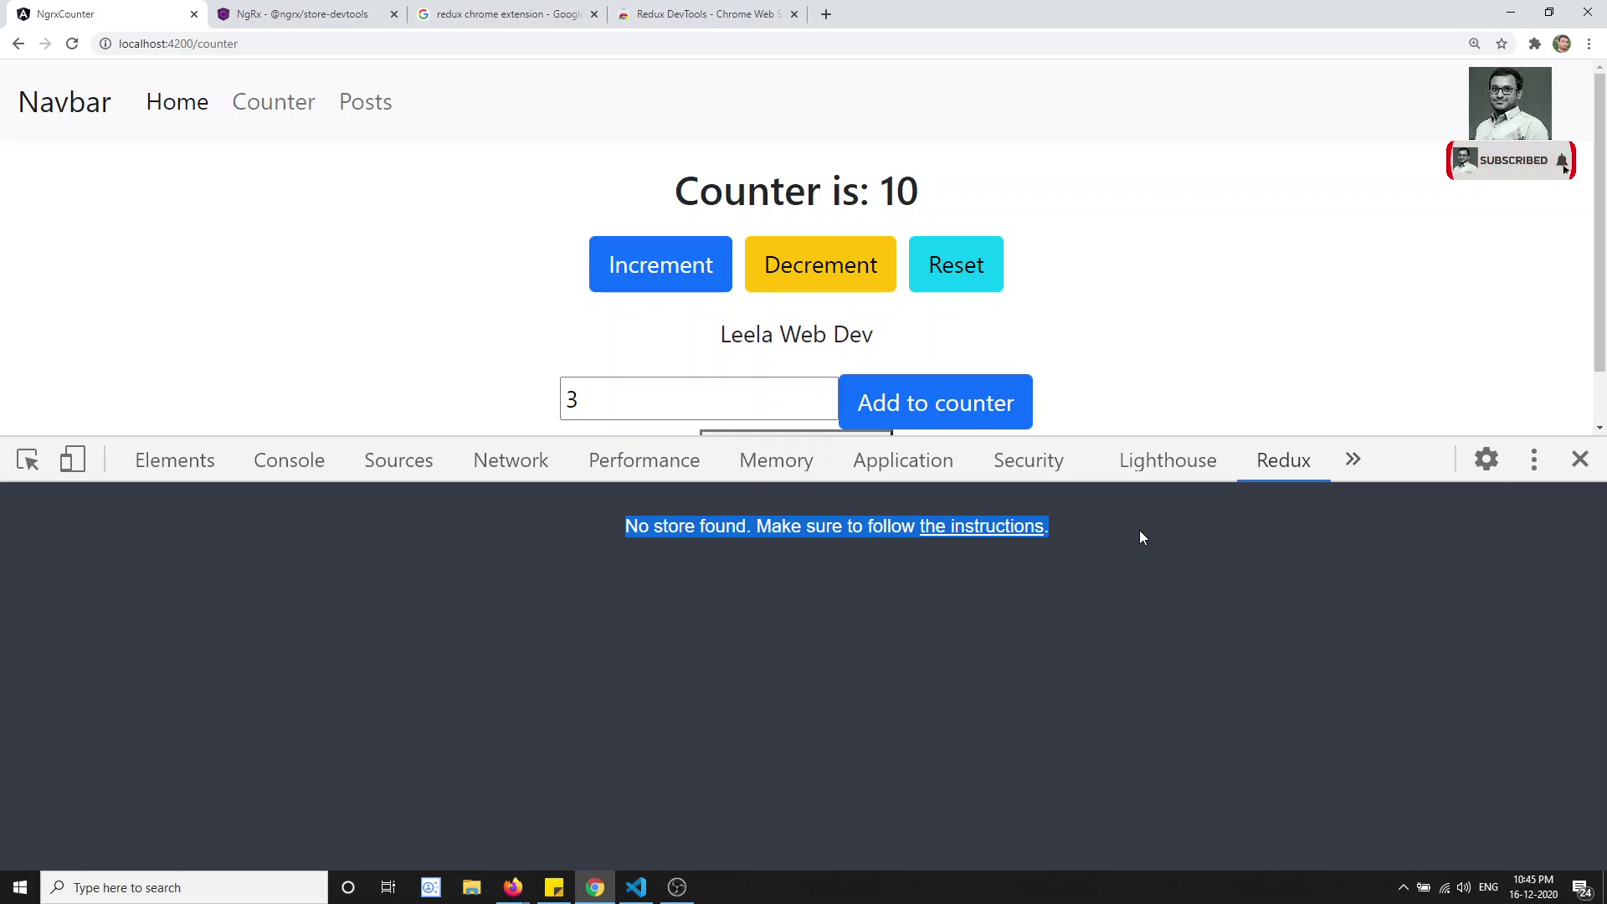
click(72, 44)
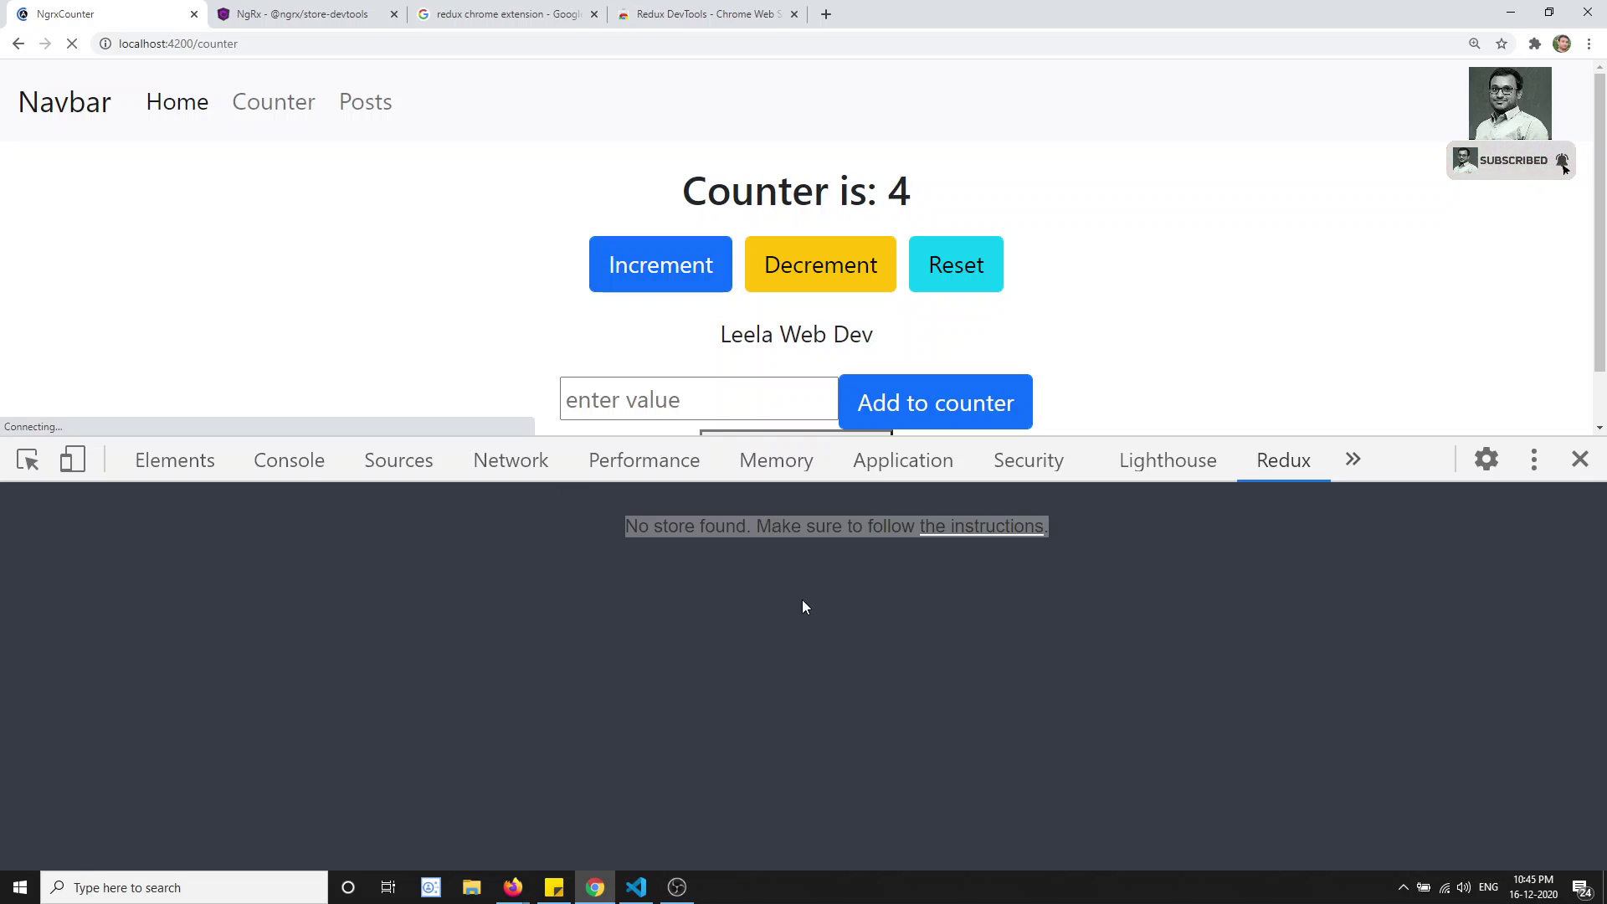
drag(589, 566, 1061, 529)
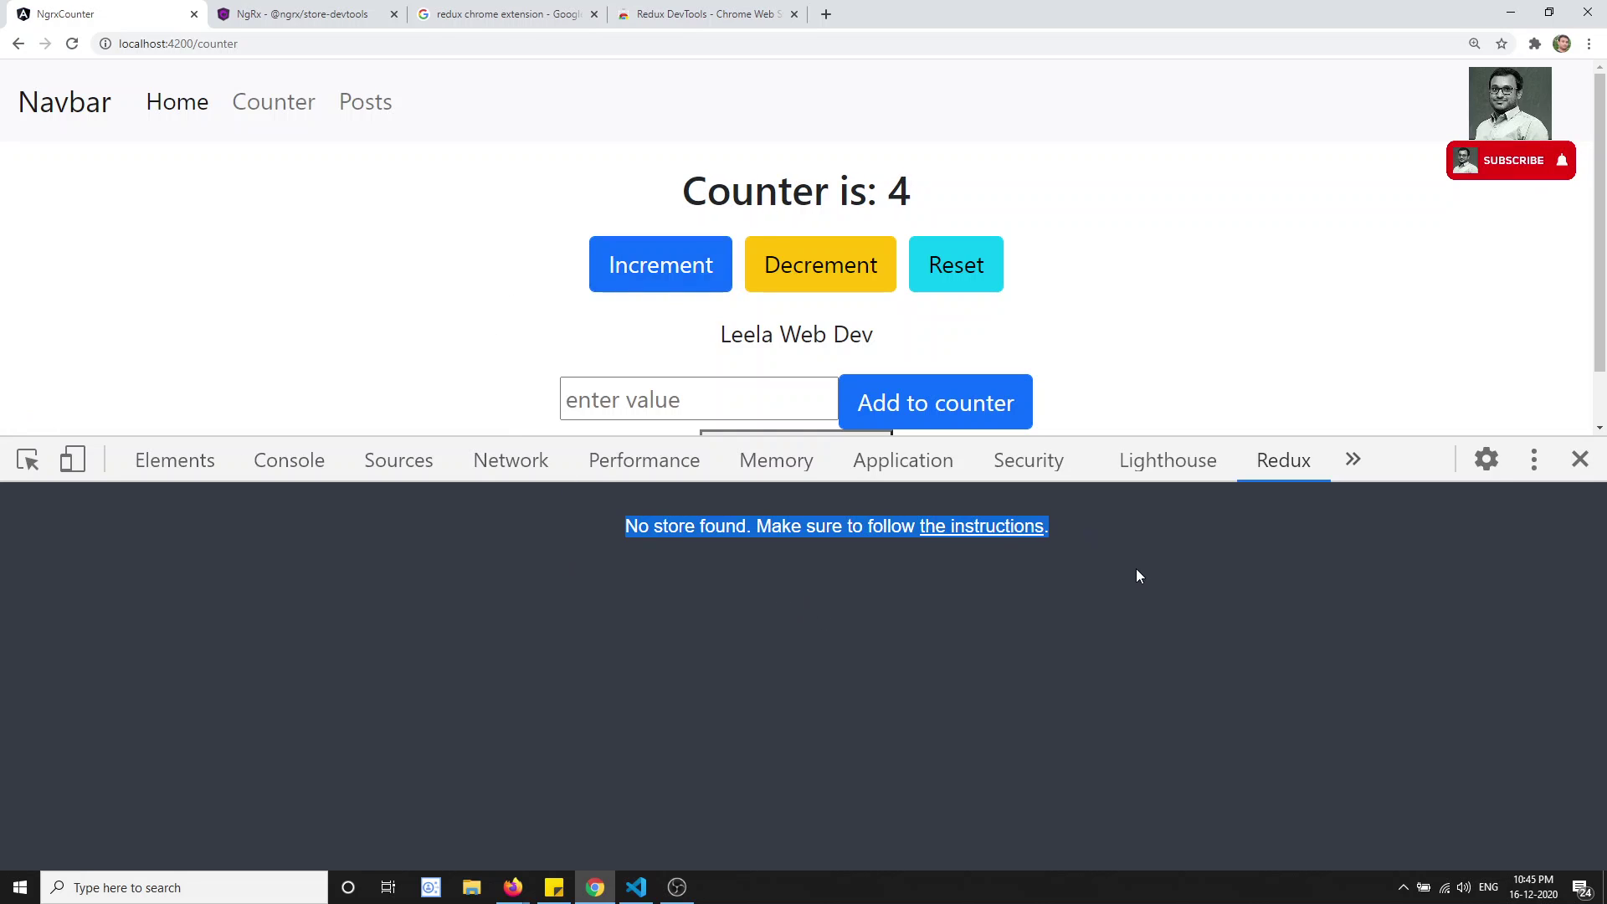
click(1072, 553)
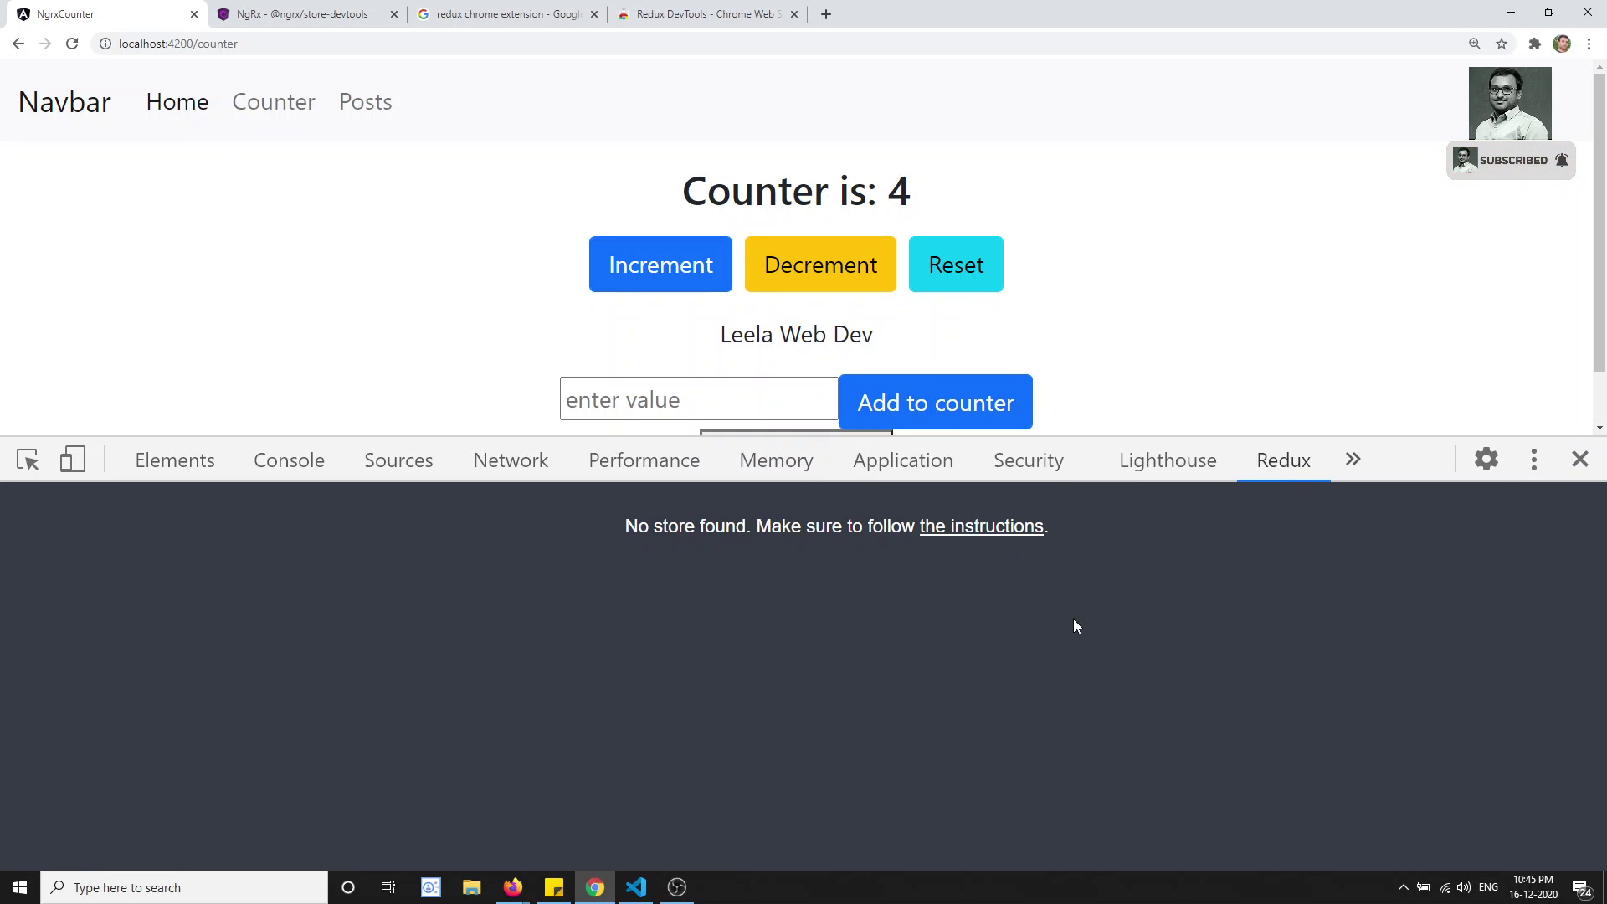
Step: Close and reopen the Redux DevTools panel on the counter page, which still reports 'No store found'
click(1580, 459)
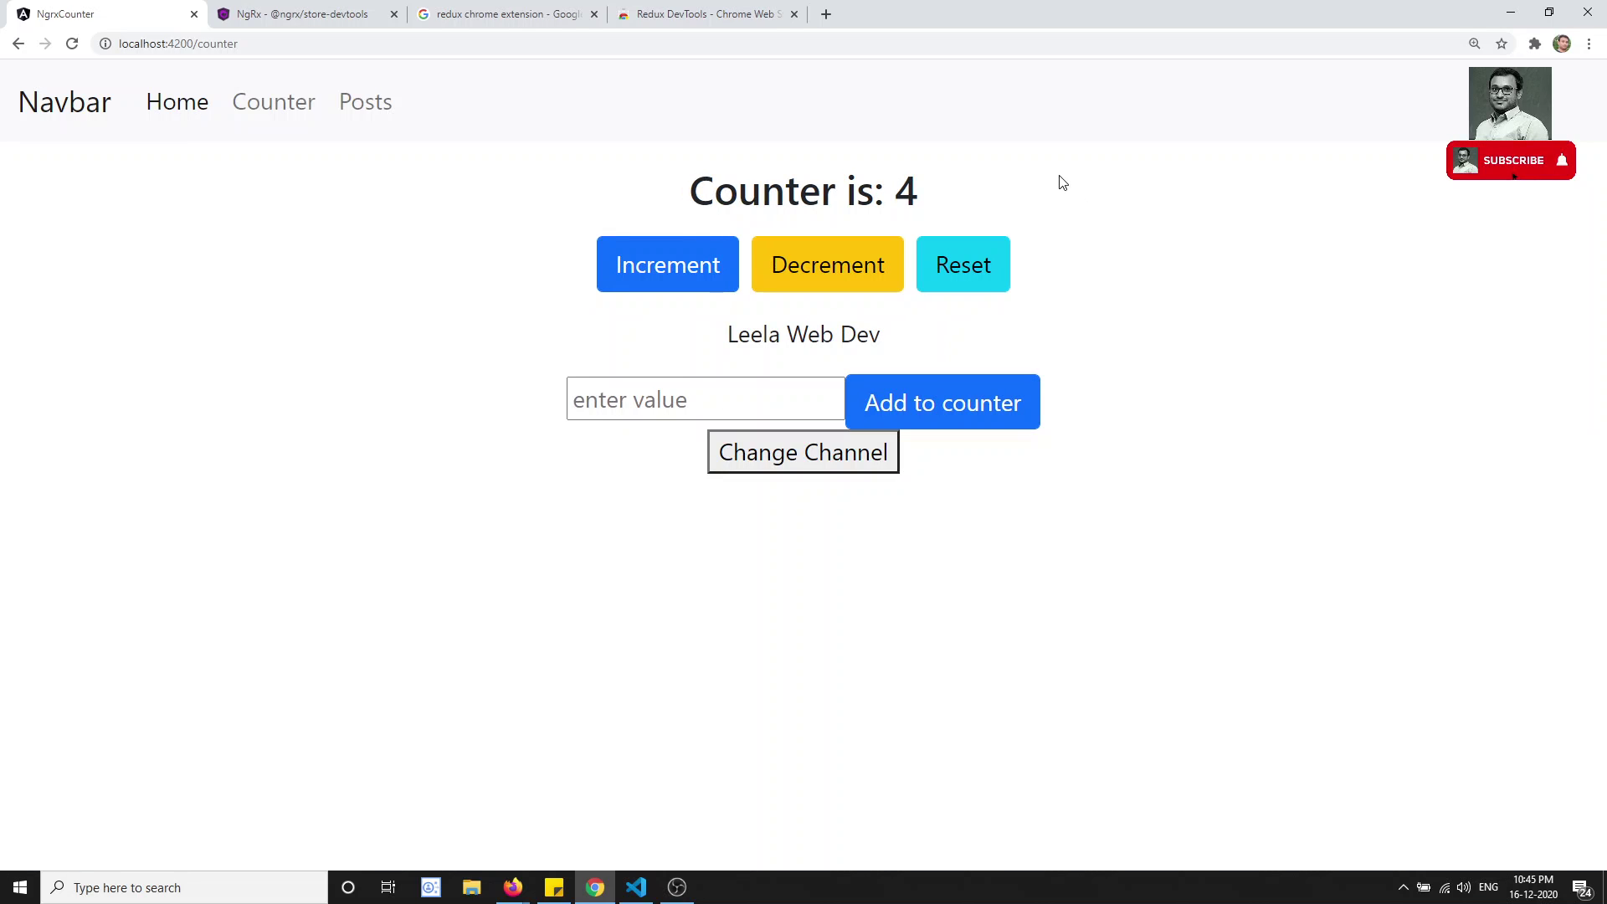
right_click(1058, 174)
click(1151, 447)
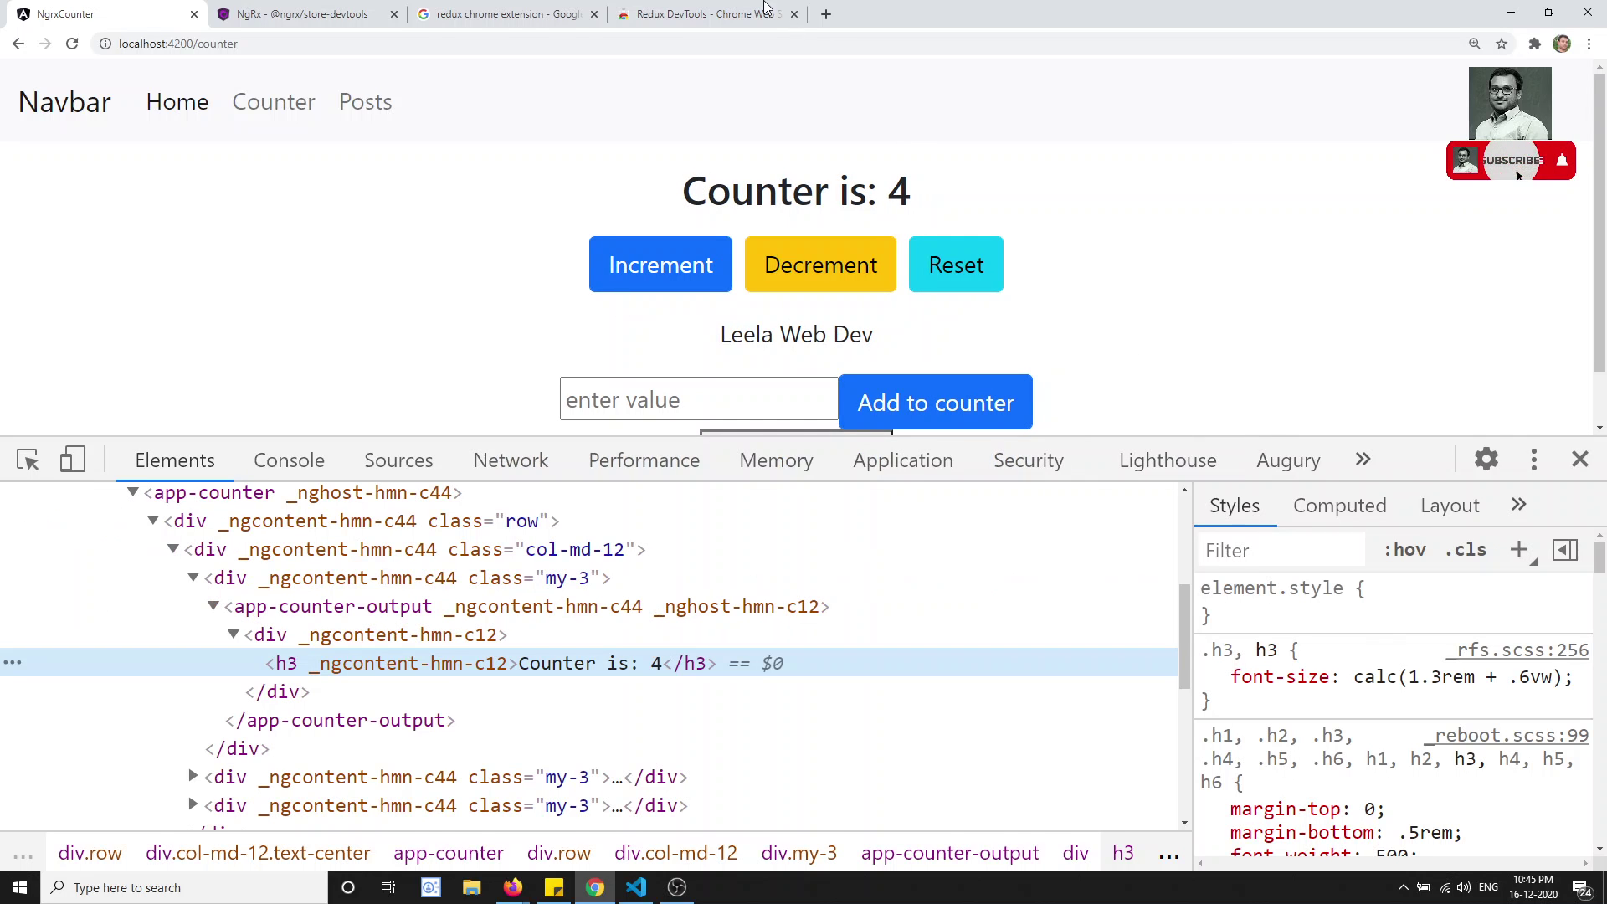
click(707, 13)
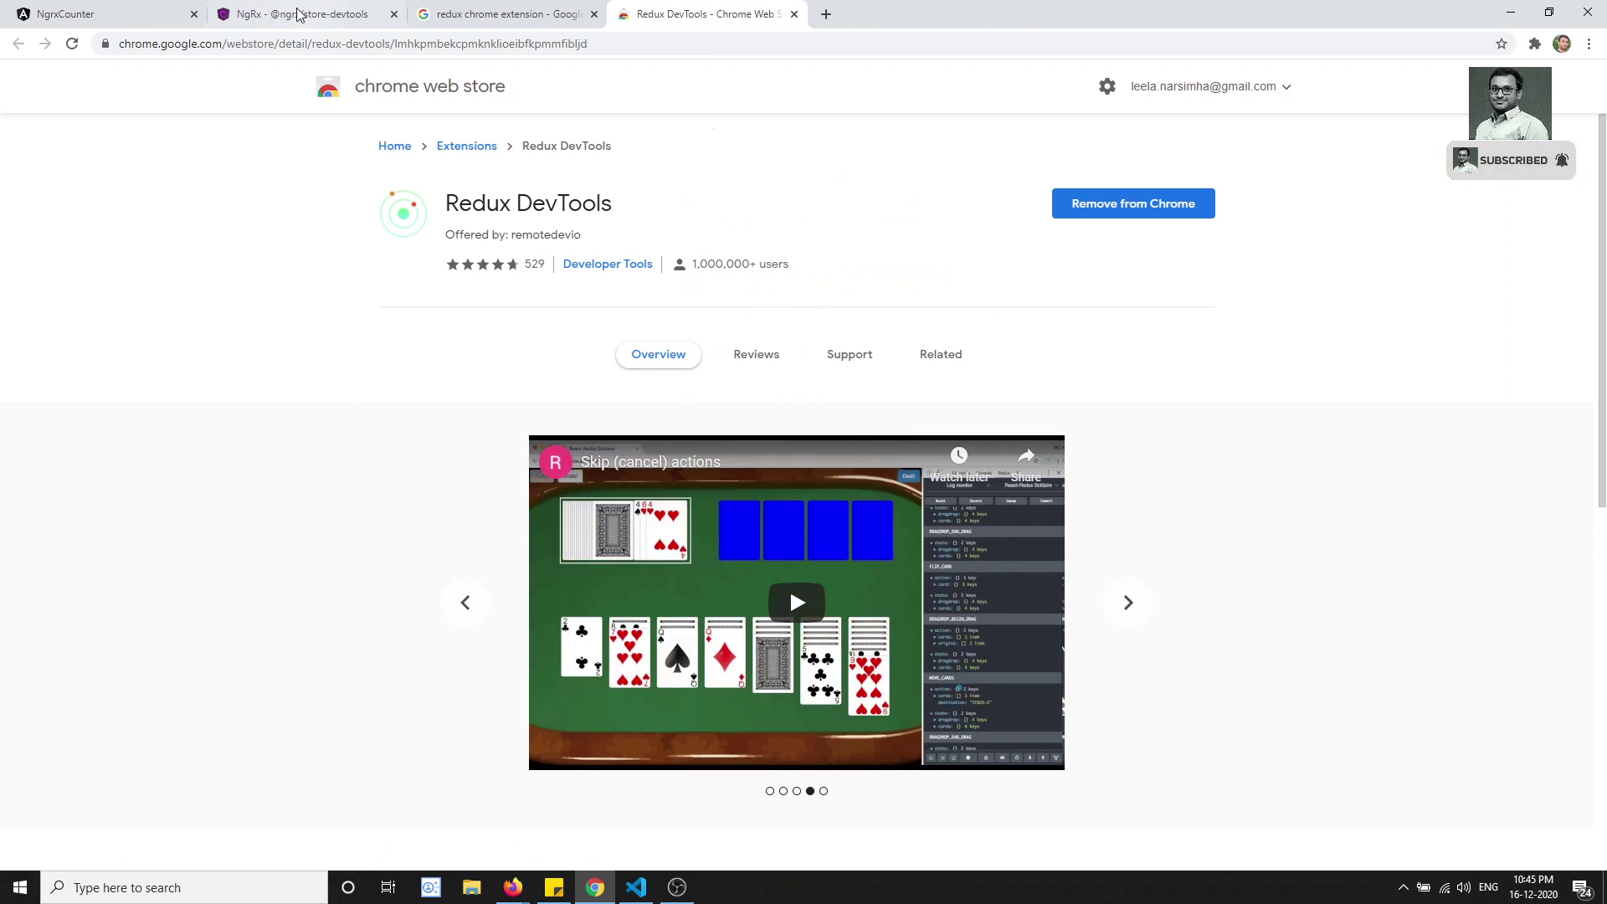
click(72, 10)
click(1362, 459)
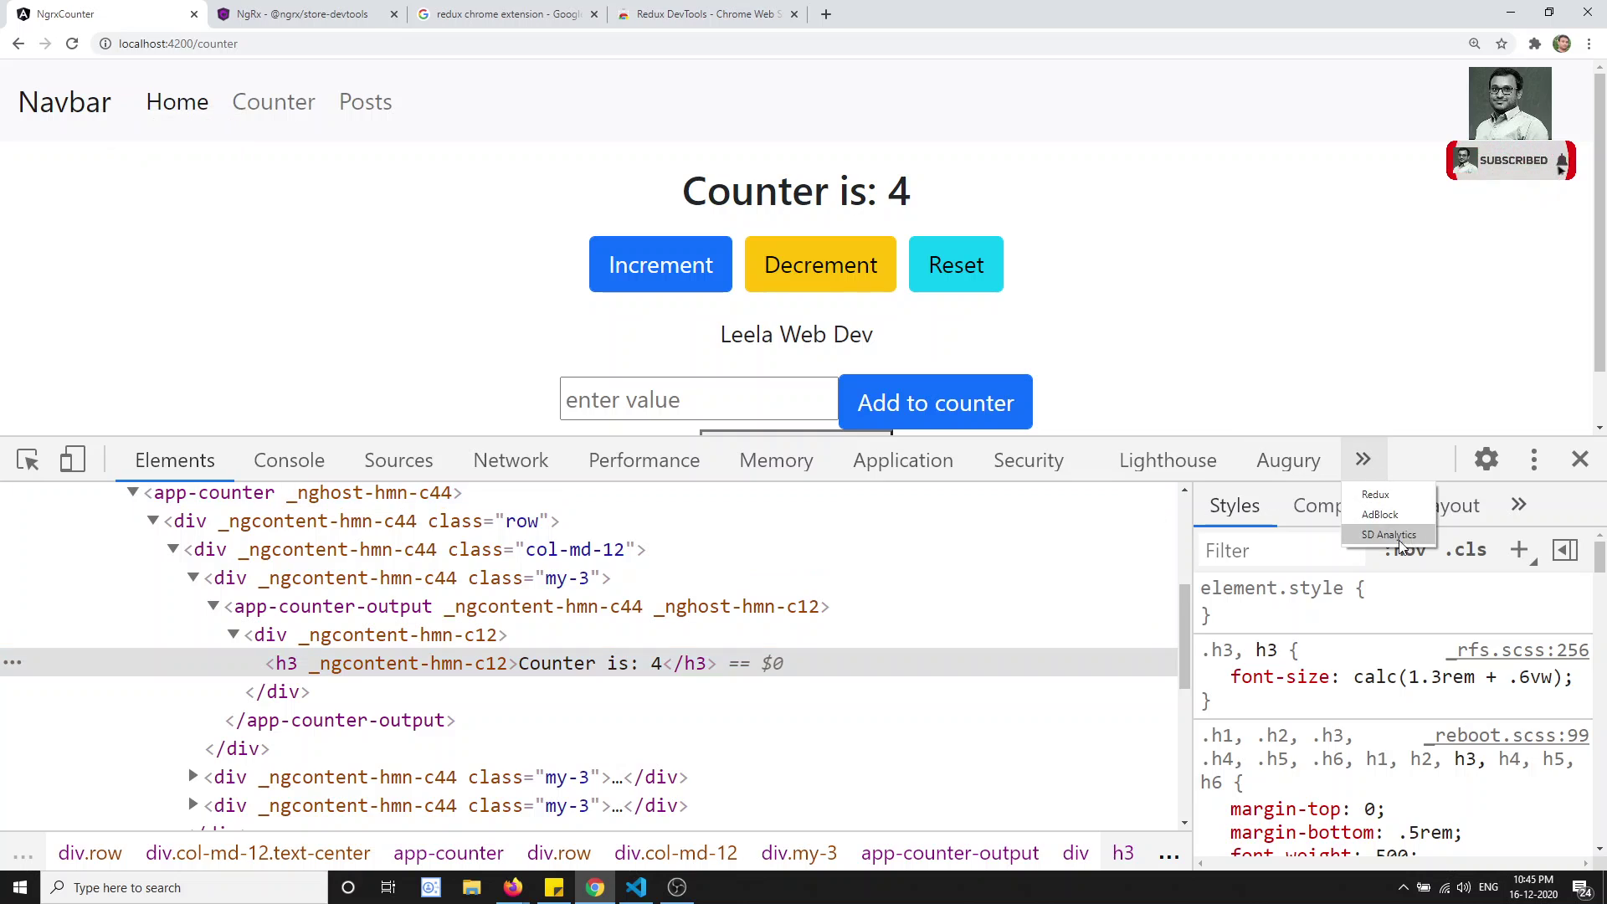
click(1365, 509)
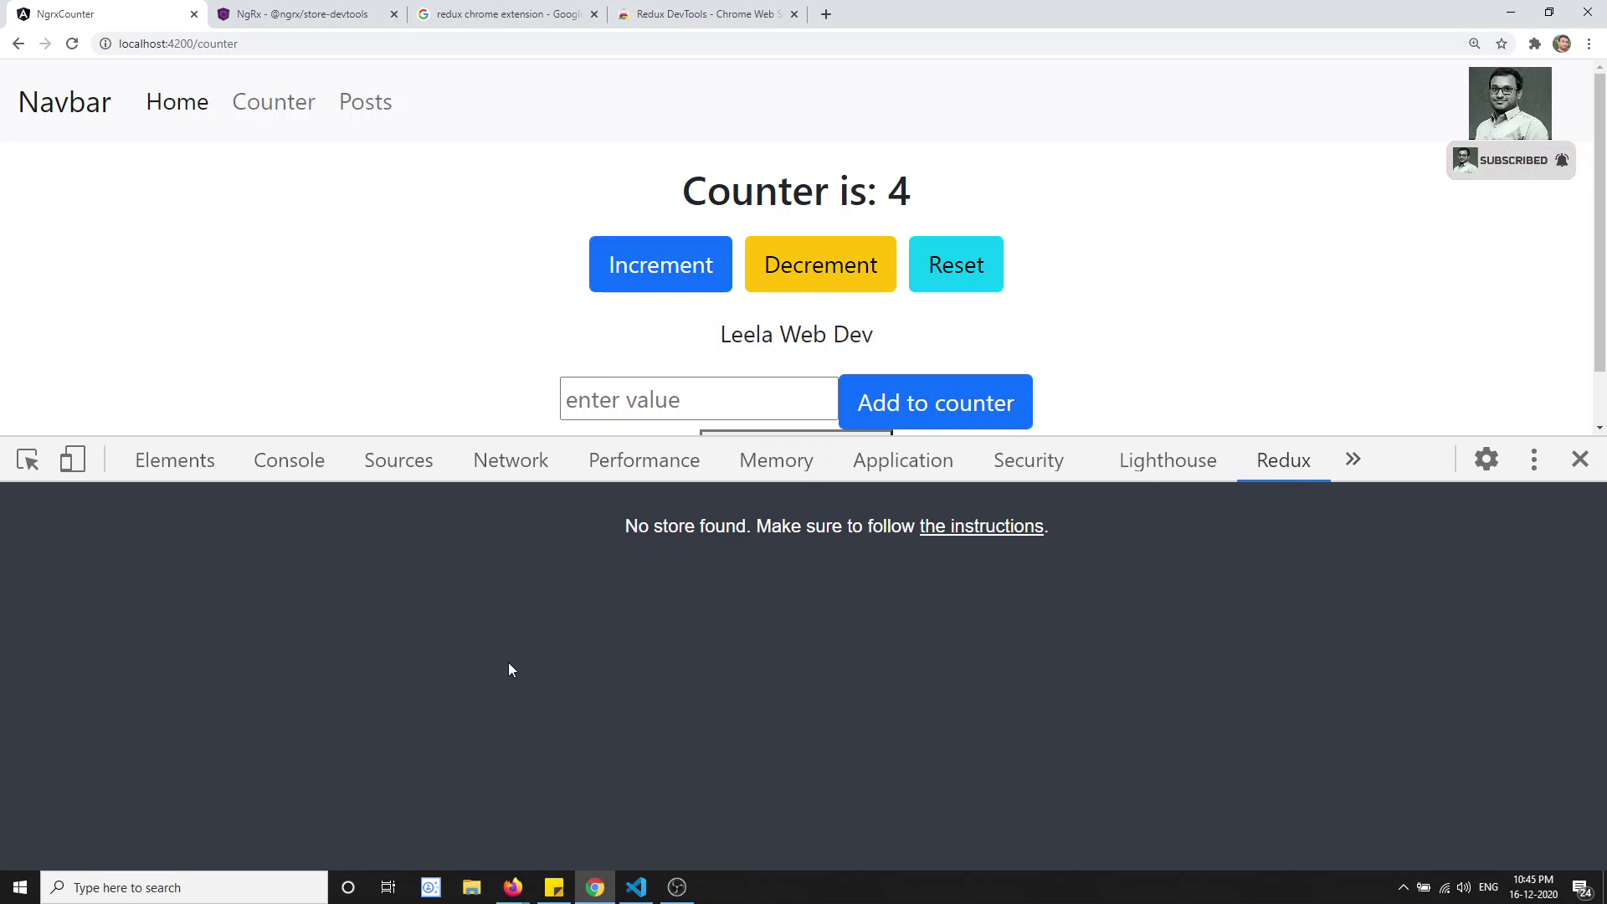
drag(628, 525, 772, 675)
click(775, 674)
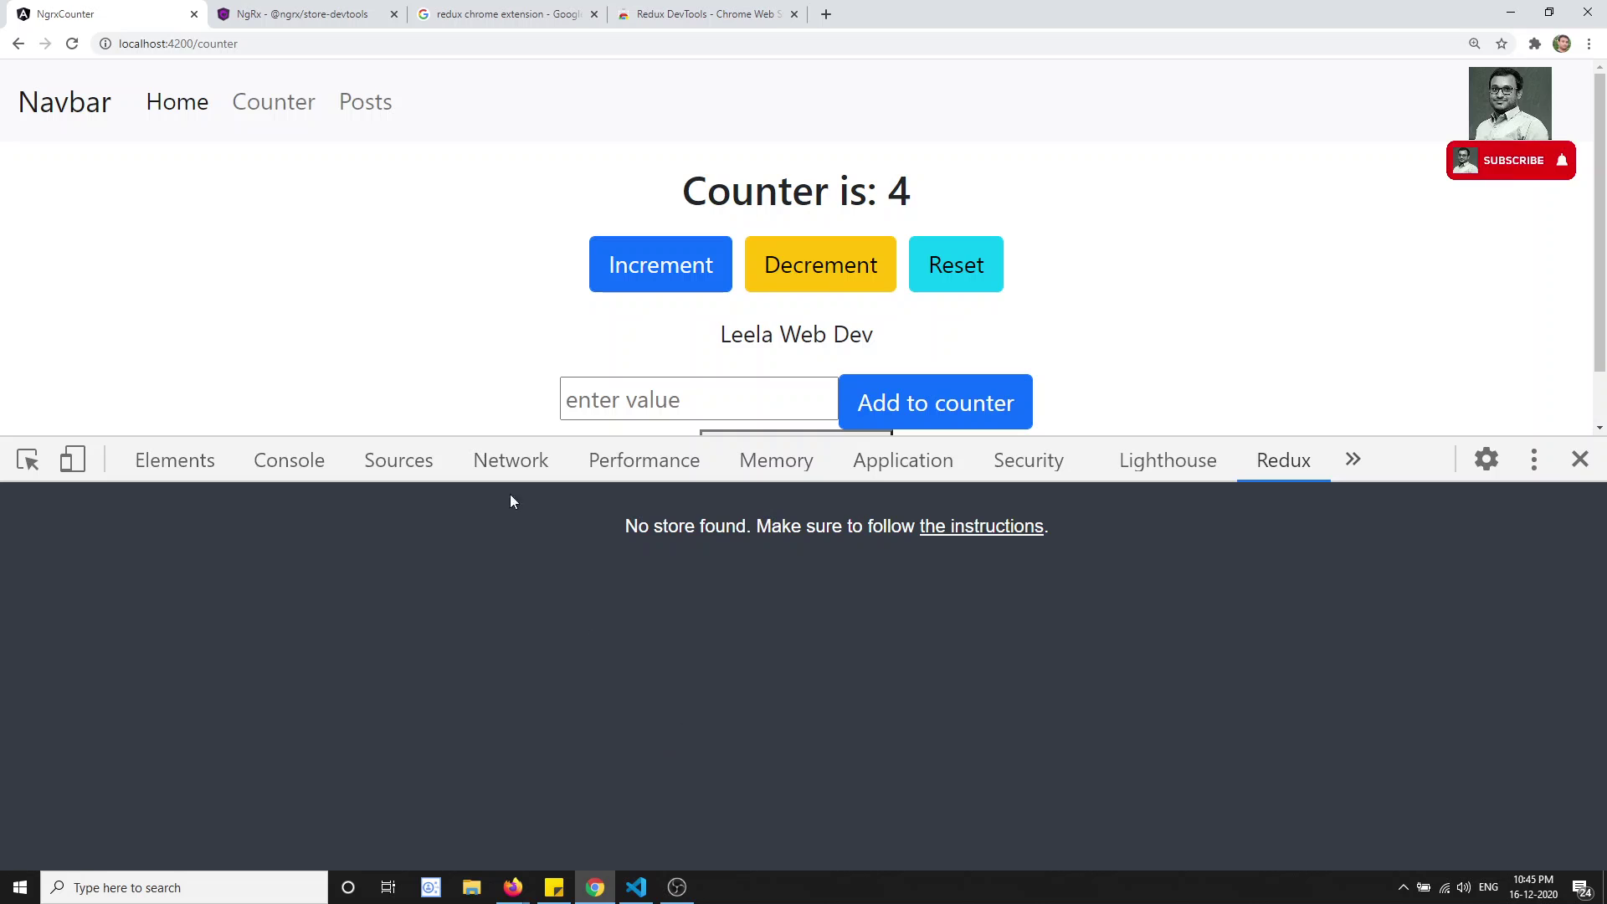
click(305, 14)
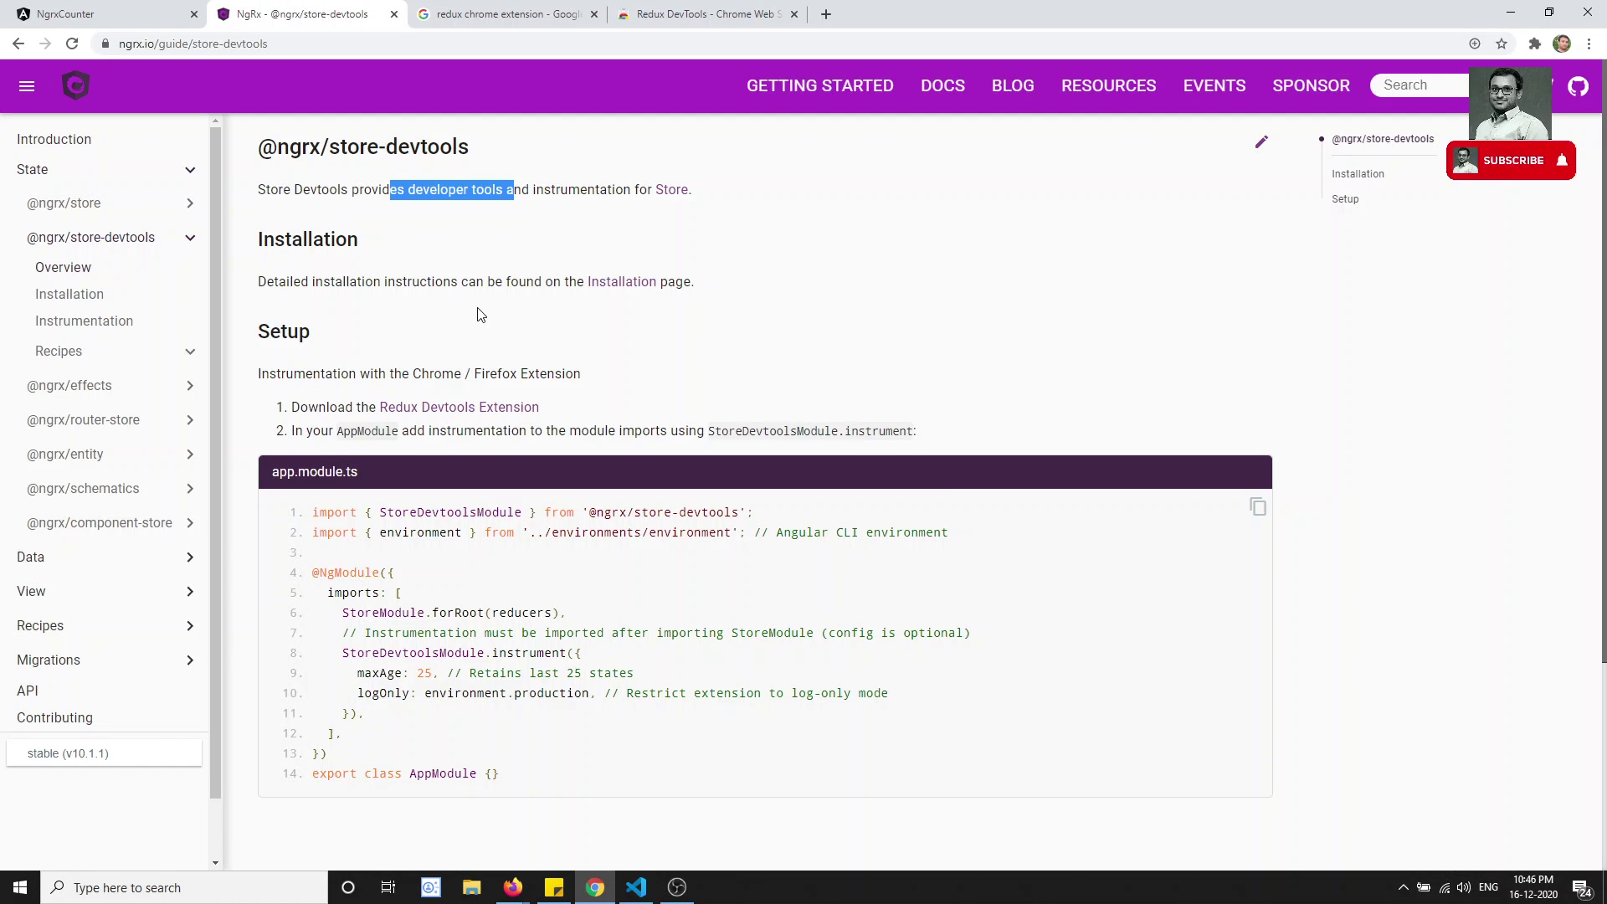
click(67, 293)
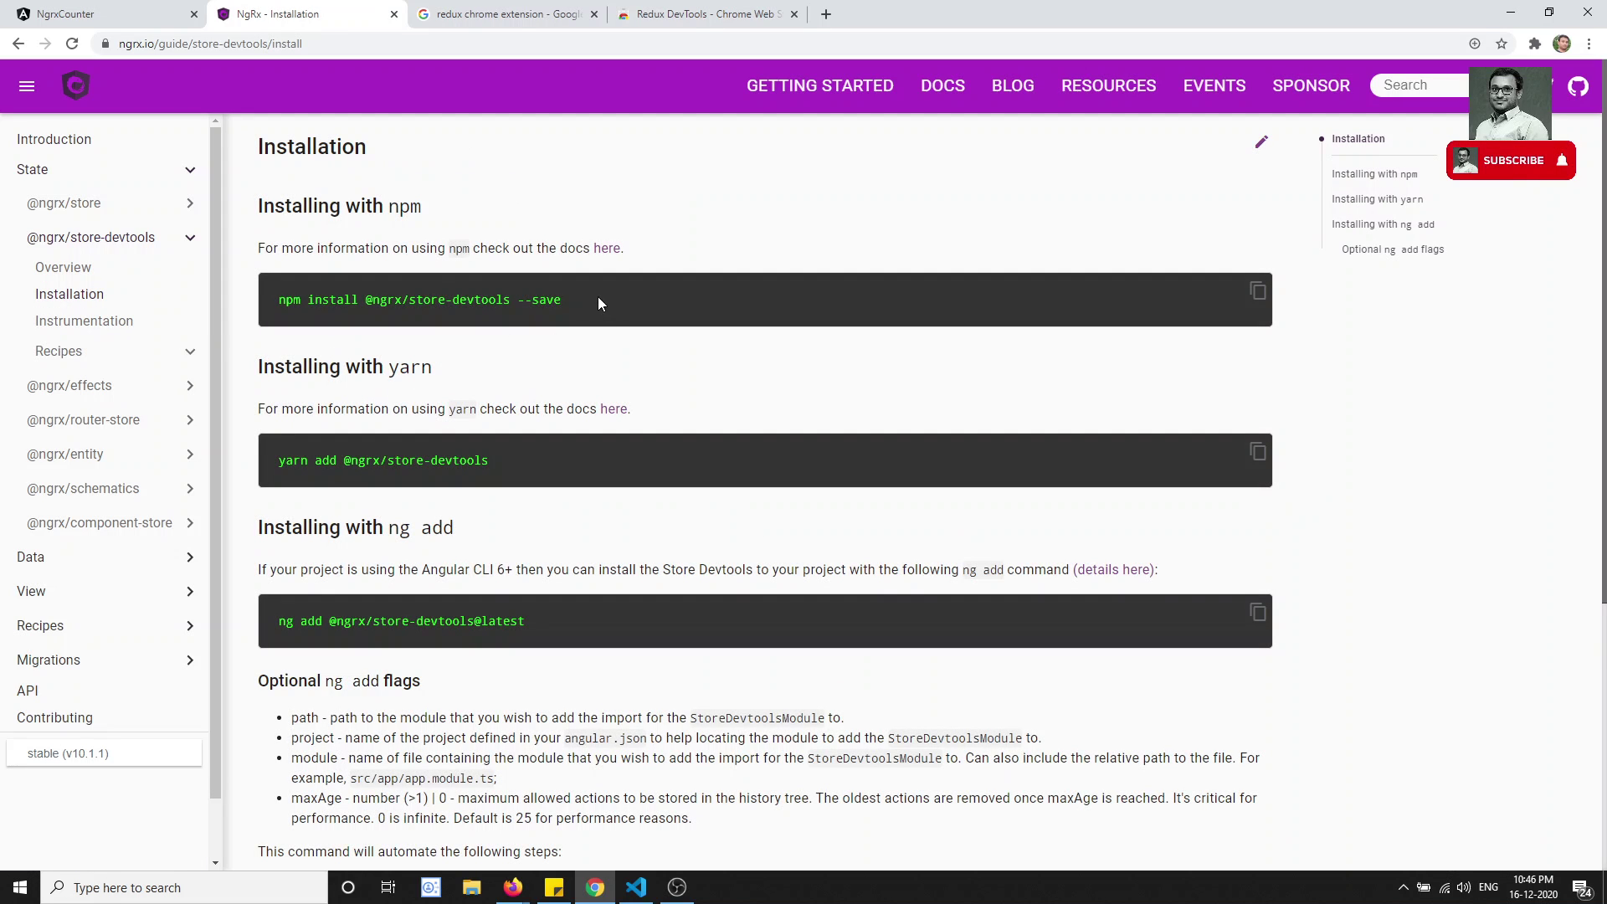
drag(598, 298, 258, 310)
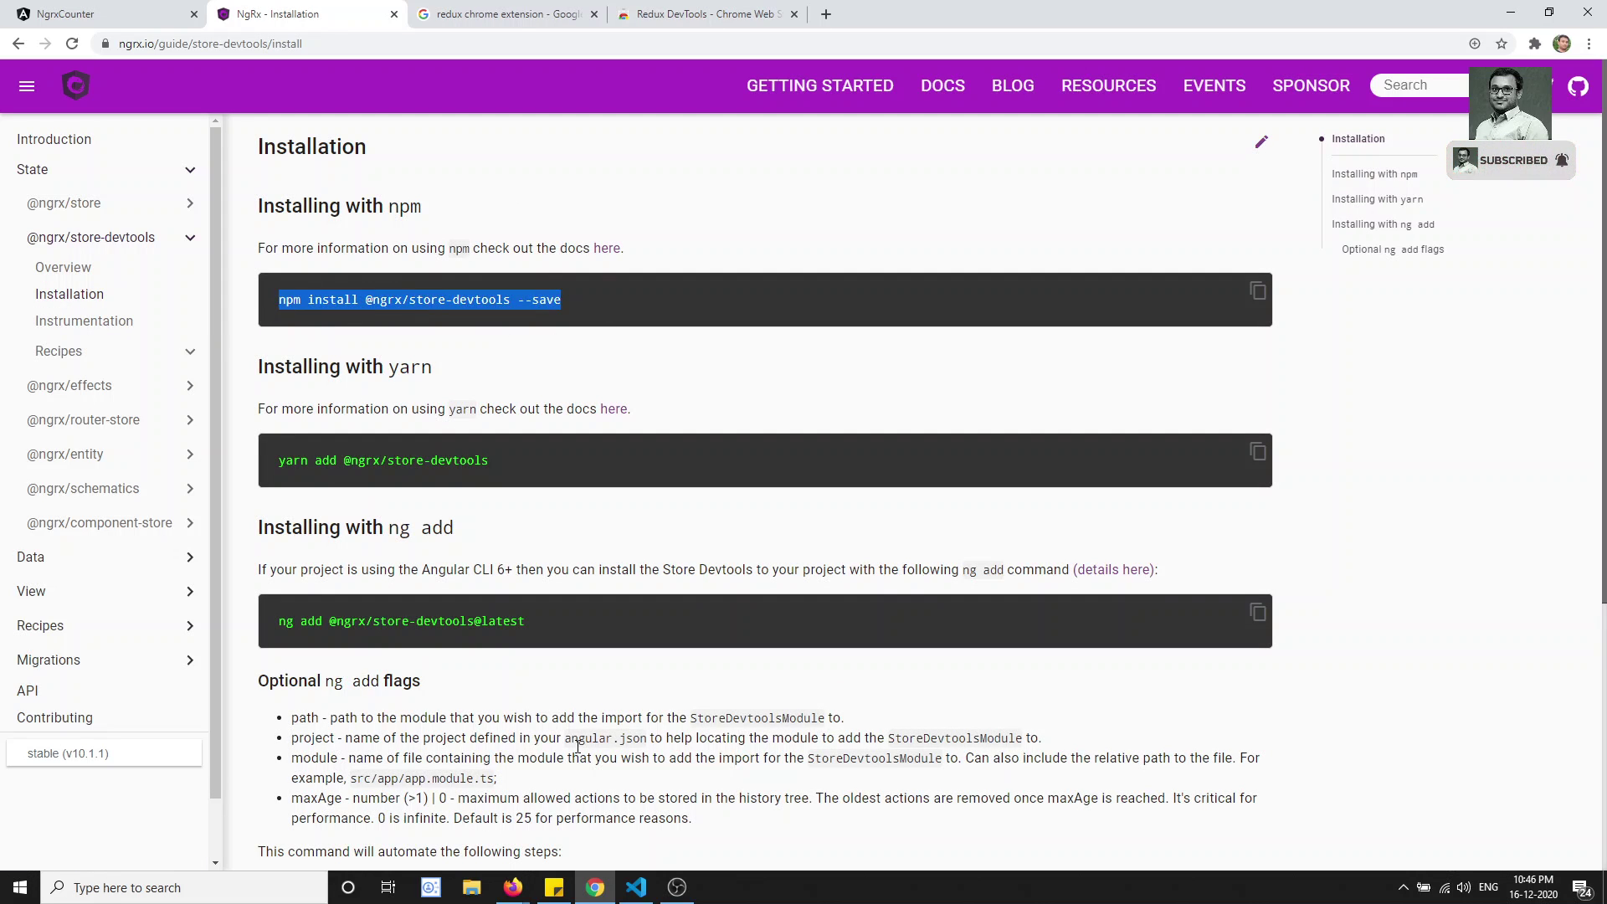
click(636, 887)
key(ctrl+grave)
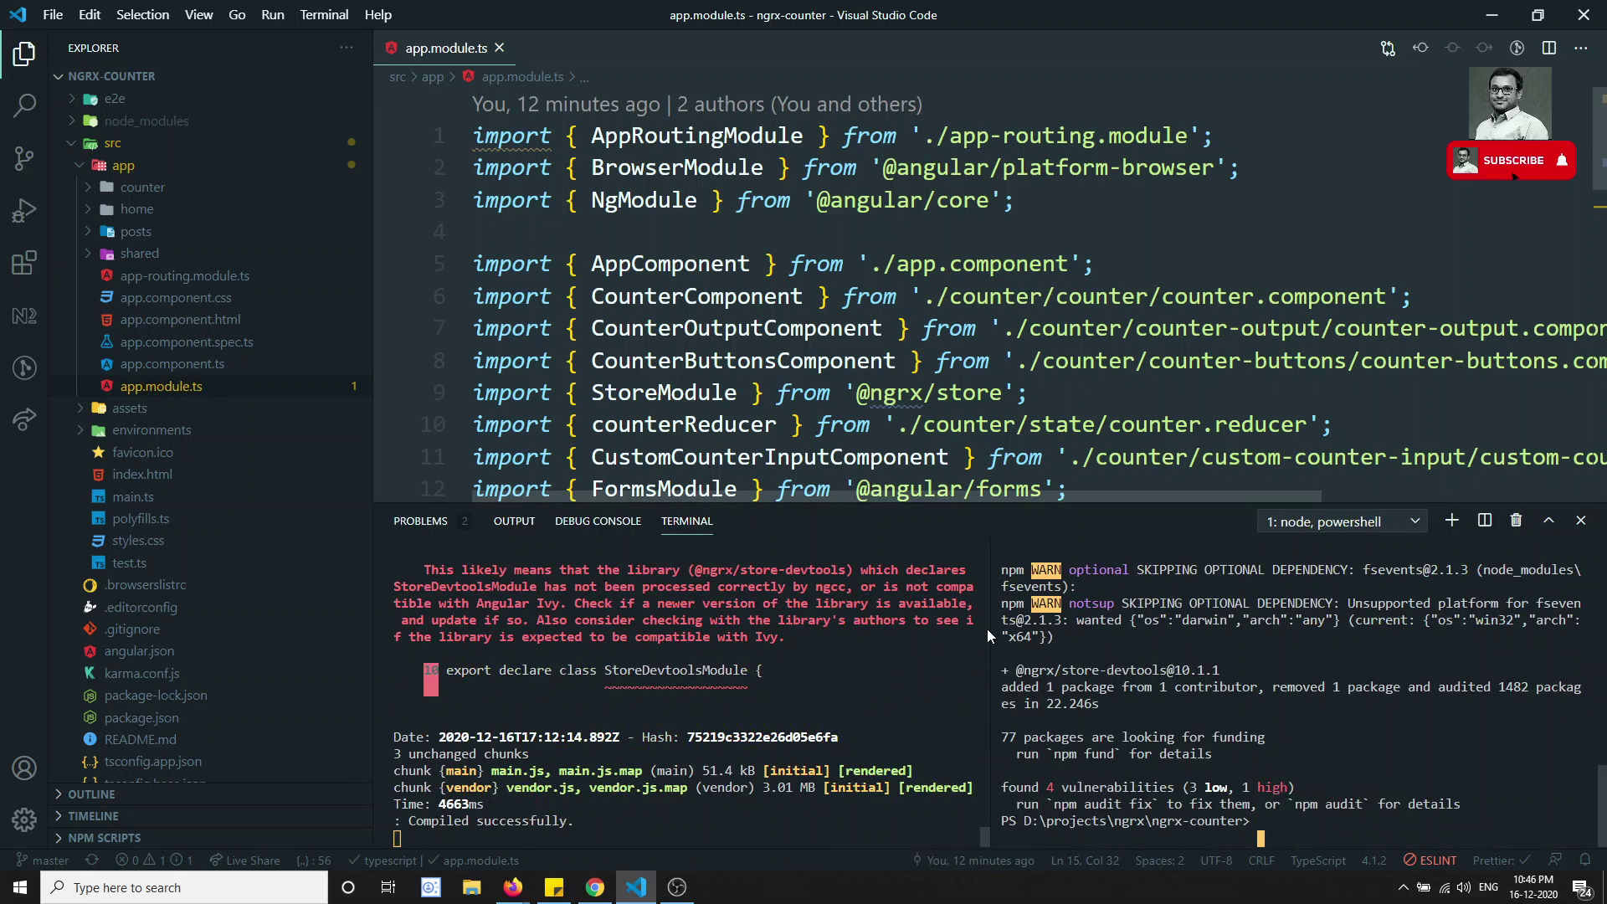
text(npm install @ngrx/store-devtools --save)
key(Return)
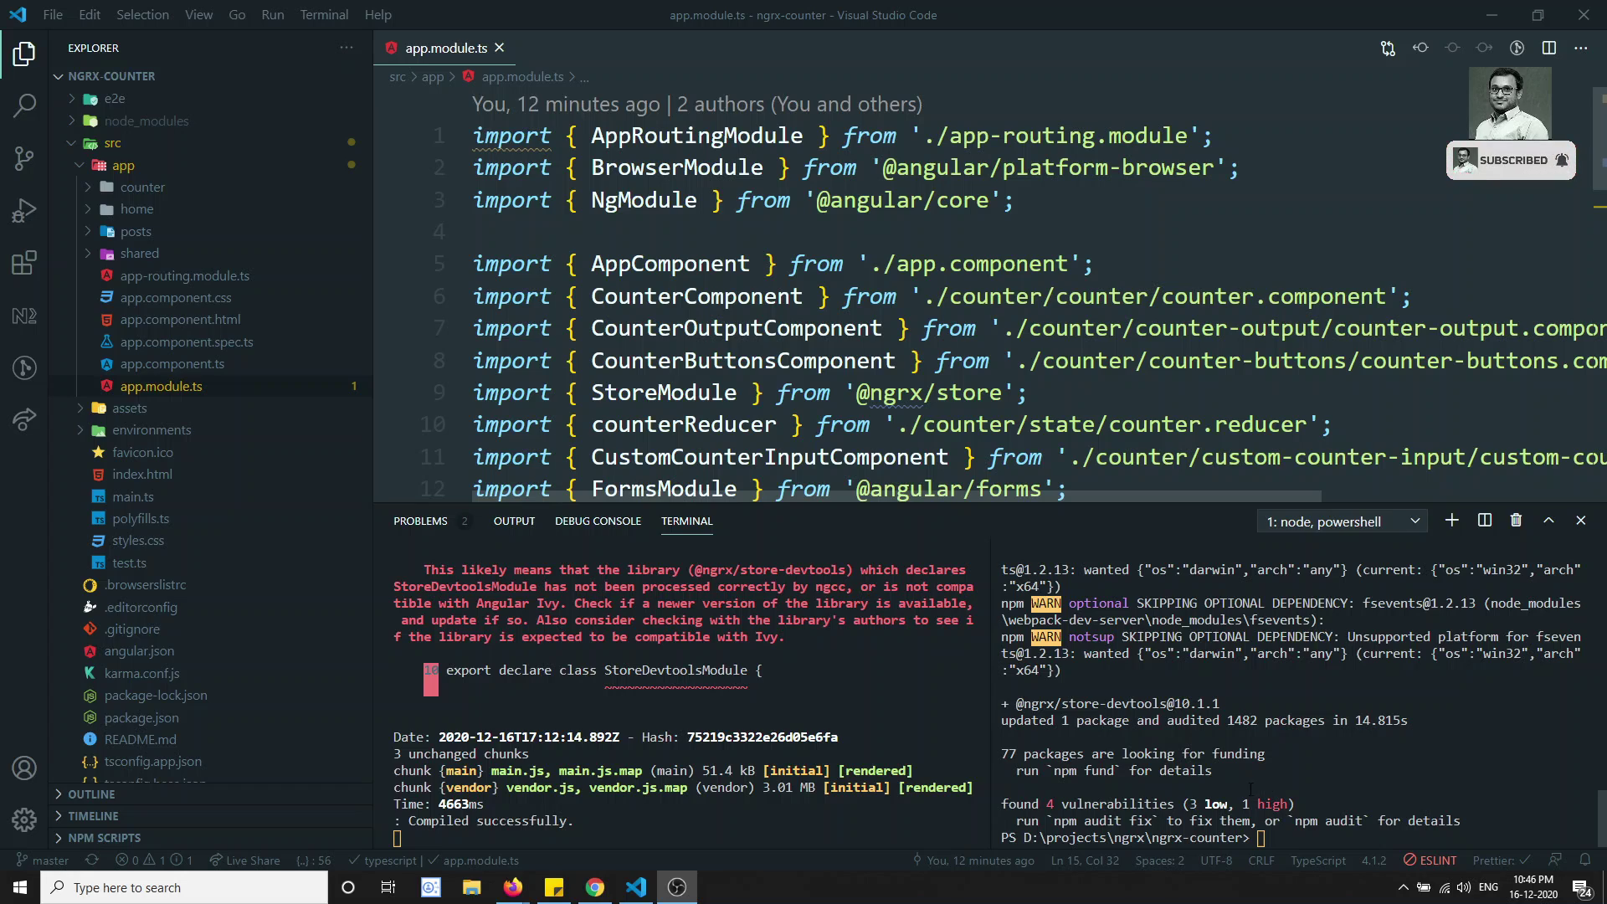
click(1581, 520)
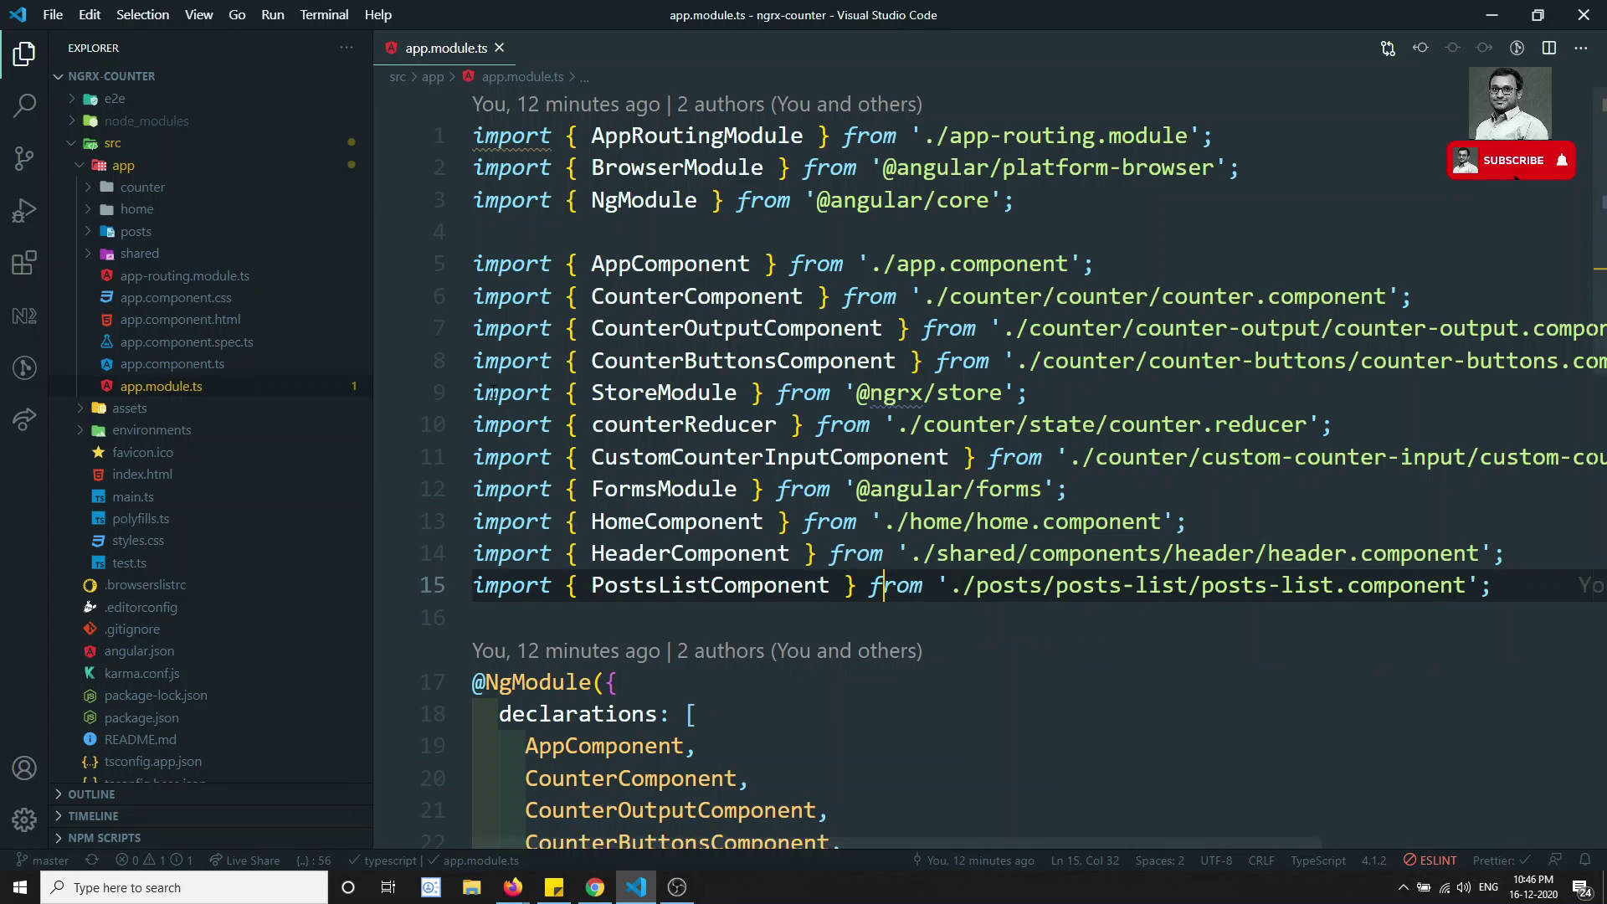
click(30, 163)
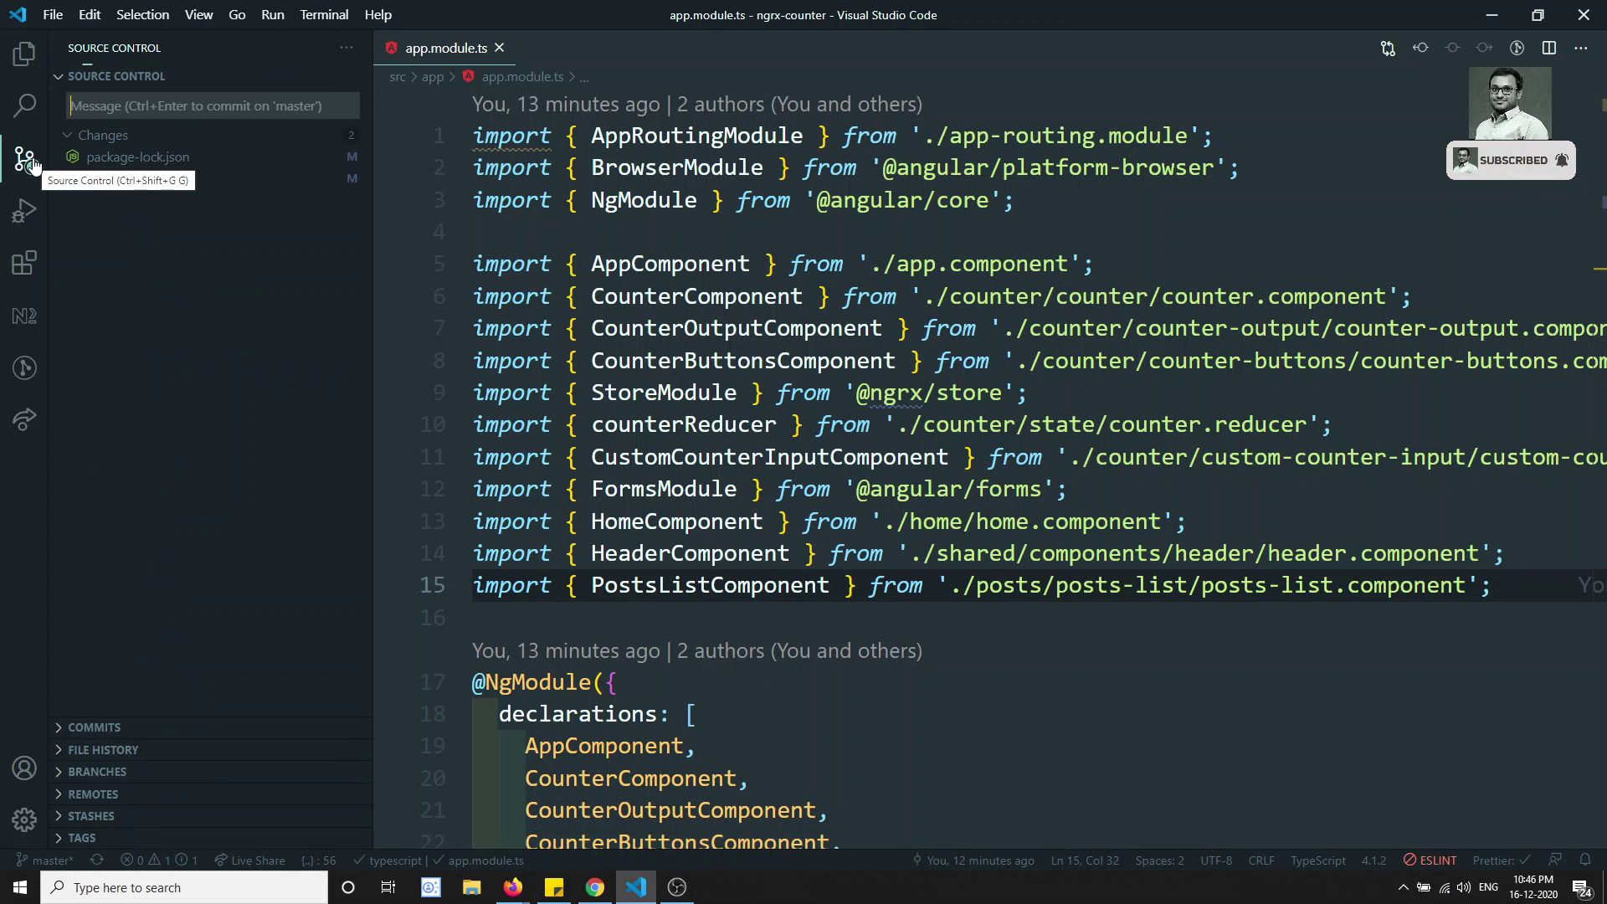
click(814, 244)
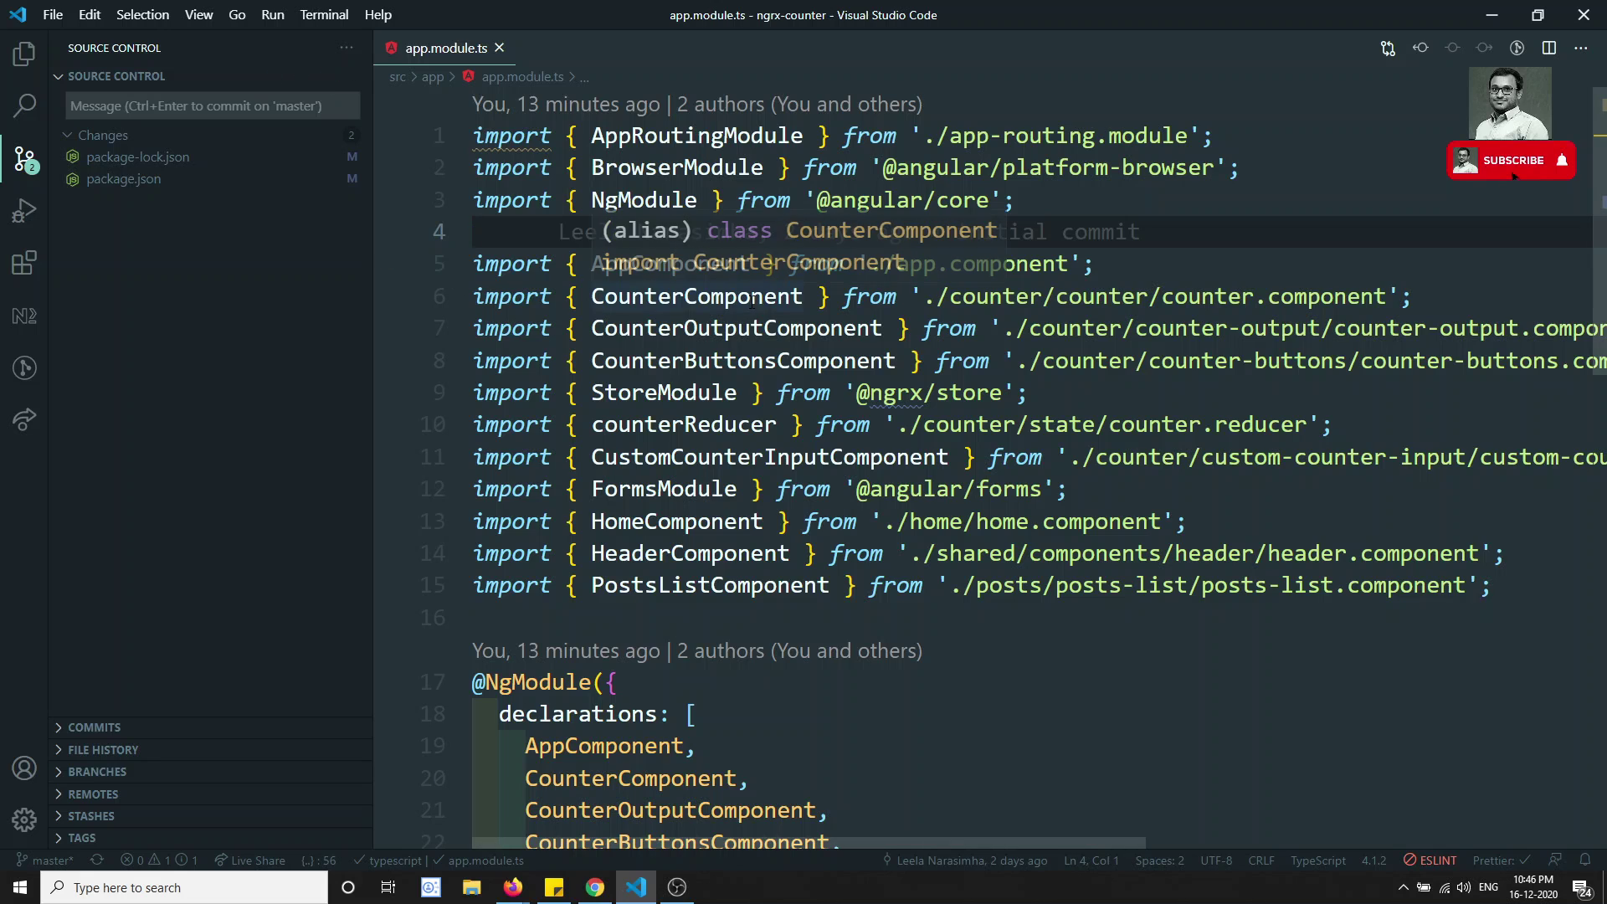
click(124, 179)
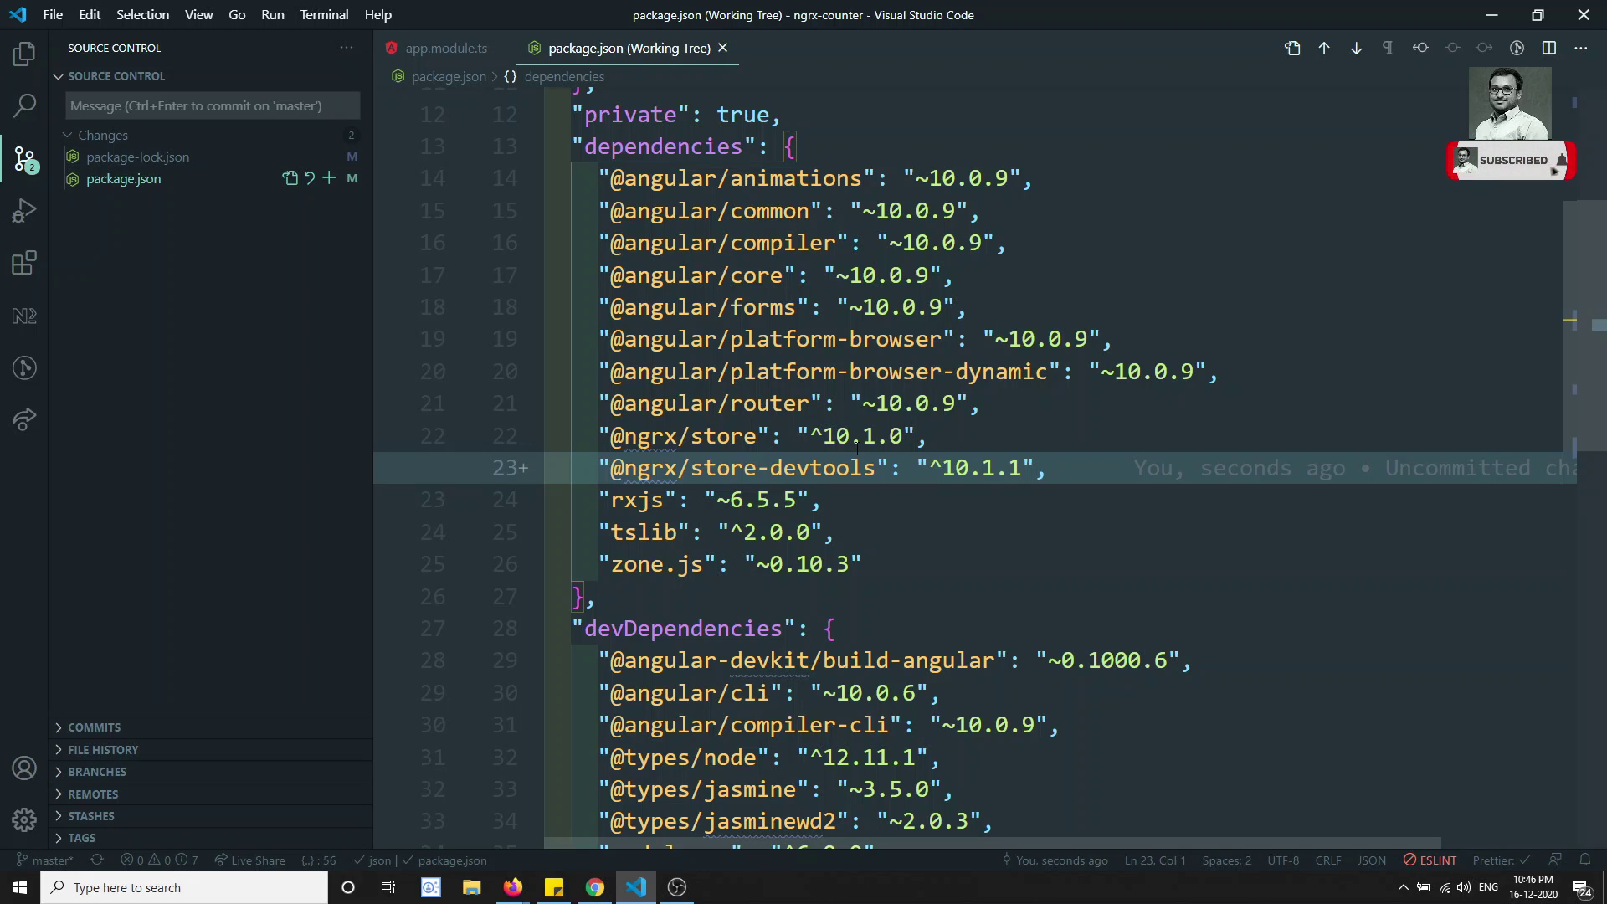
mouse_move(856, 448)
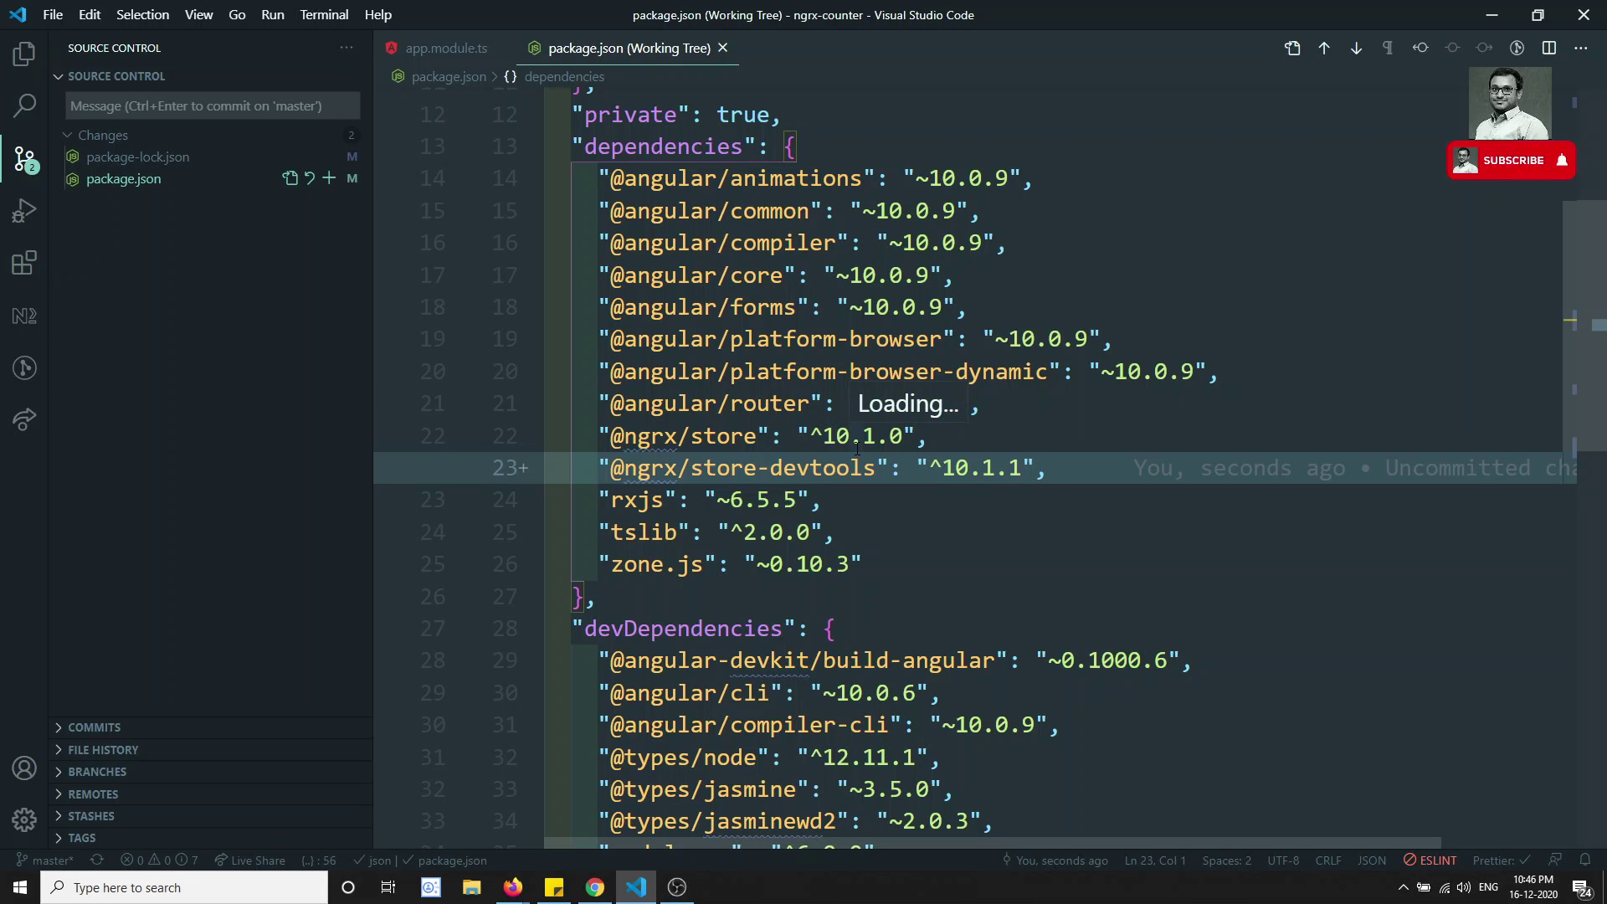
click(595, 887)
click(615, 303)
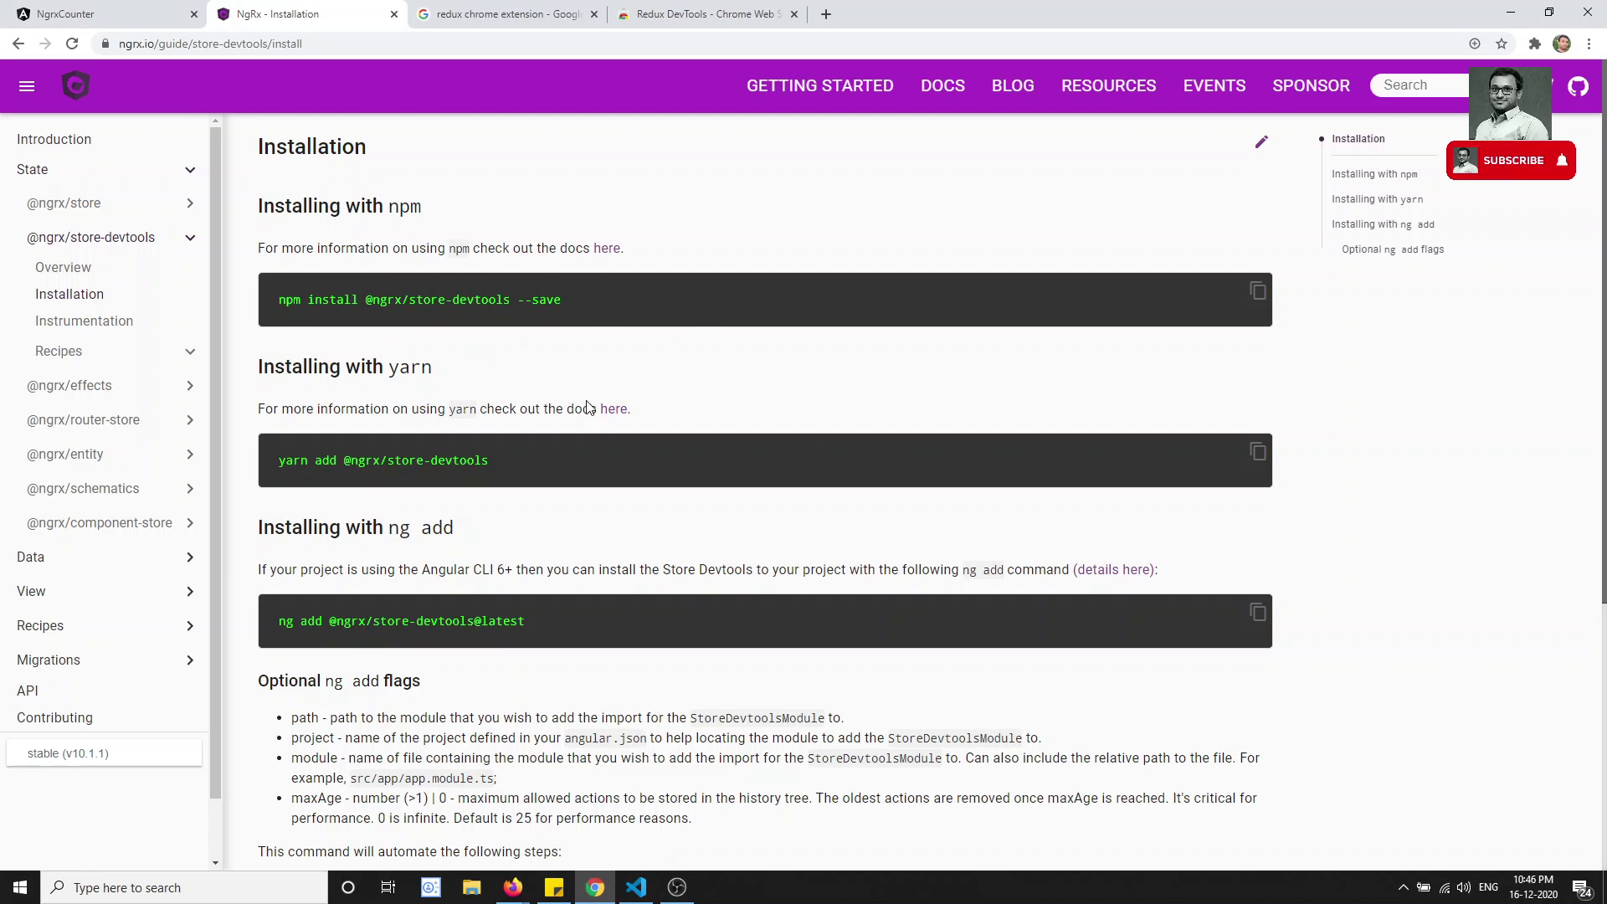
Step: Open the store-devtools Overview page, zoom it to 110%, and read the setup steps
scroll(589, 470, down, 2)
scroll(376, 419, up, 1)
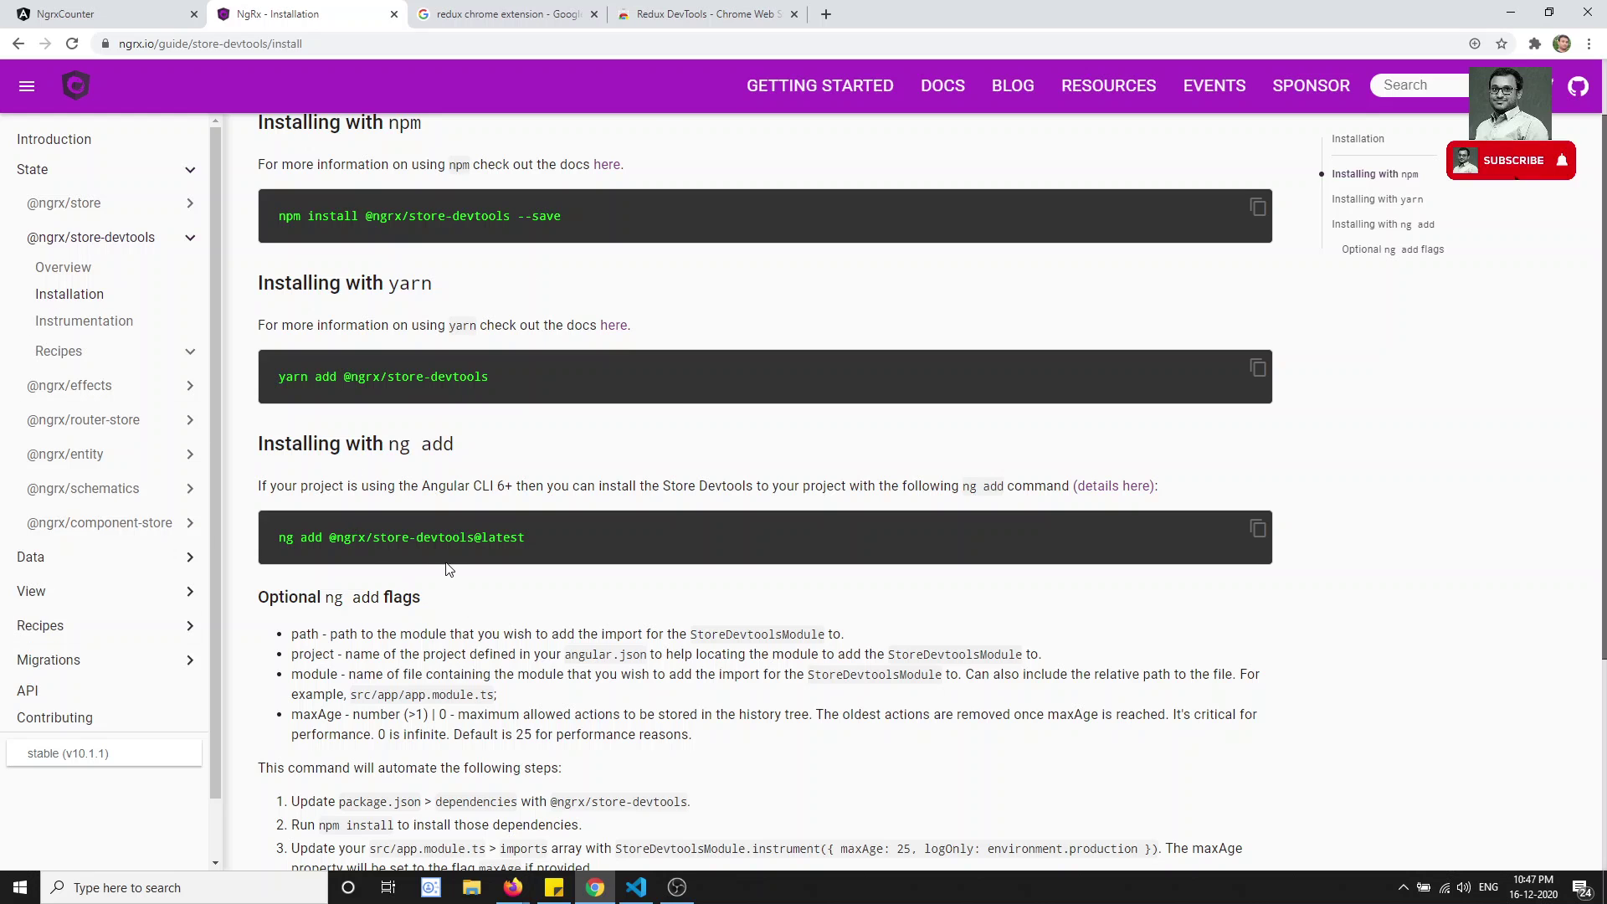
scroll(447, 569, down, 4)
scroll(252, 418, up, 2)
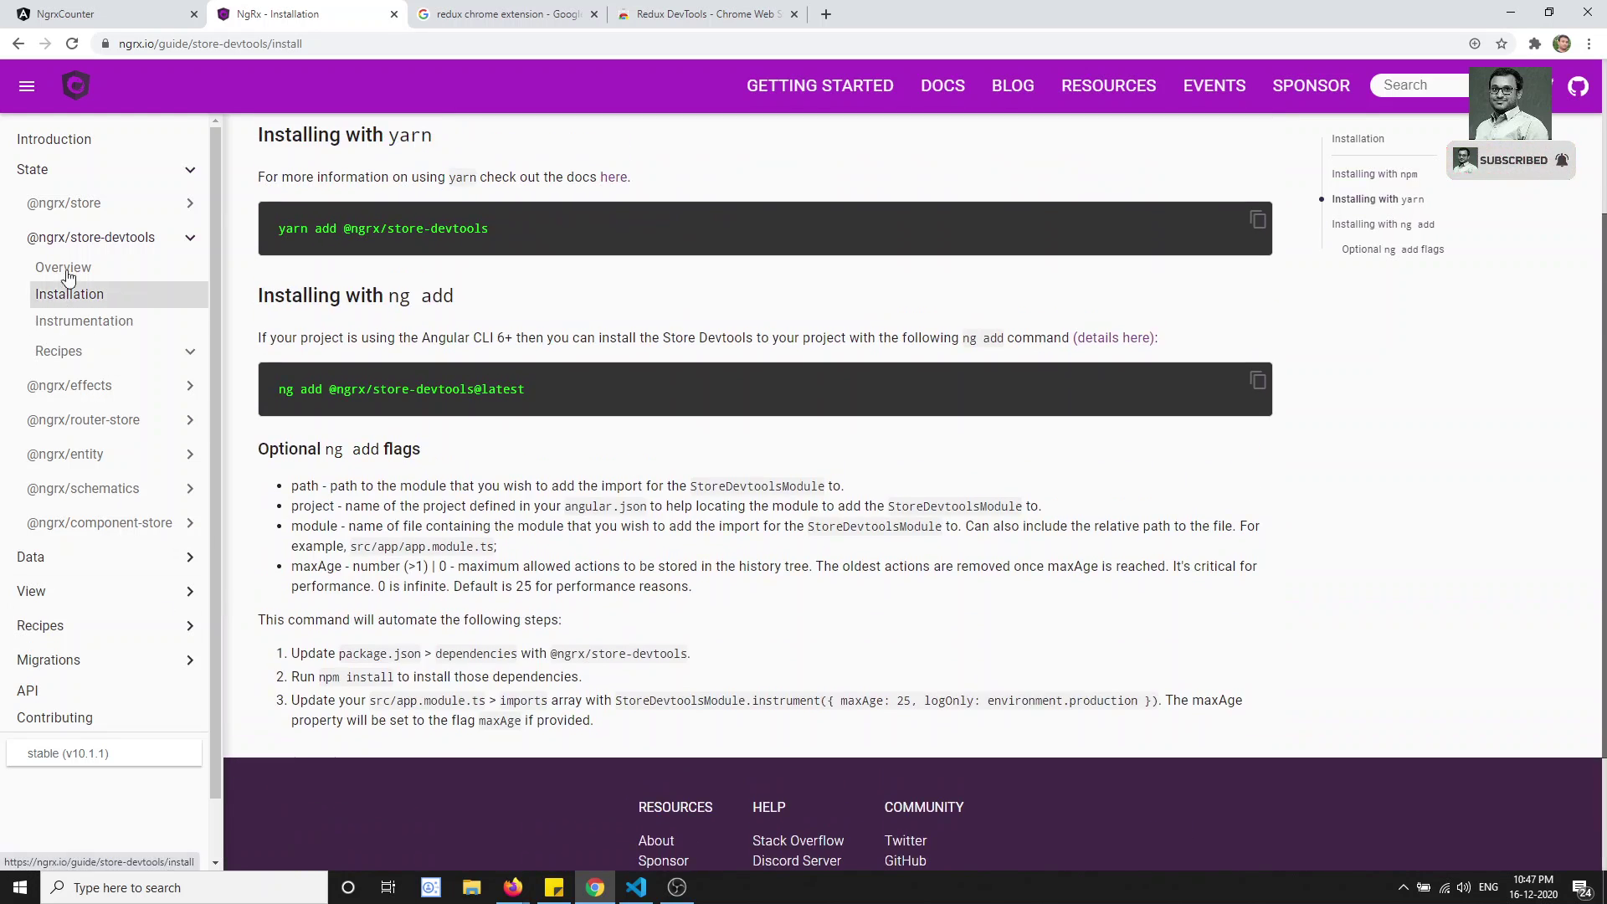
click(67, 273)
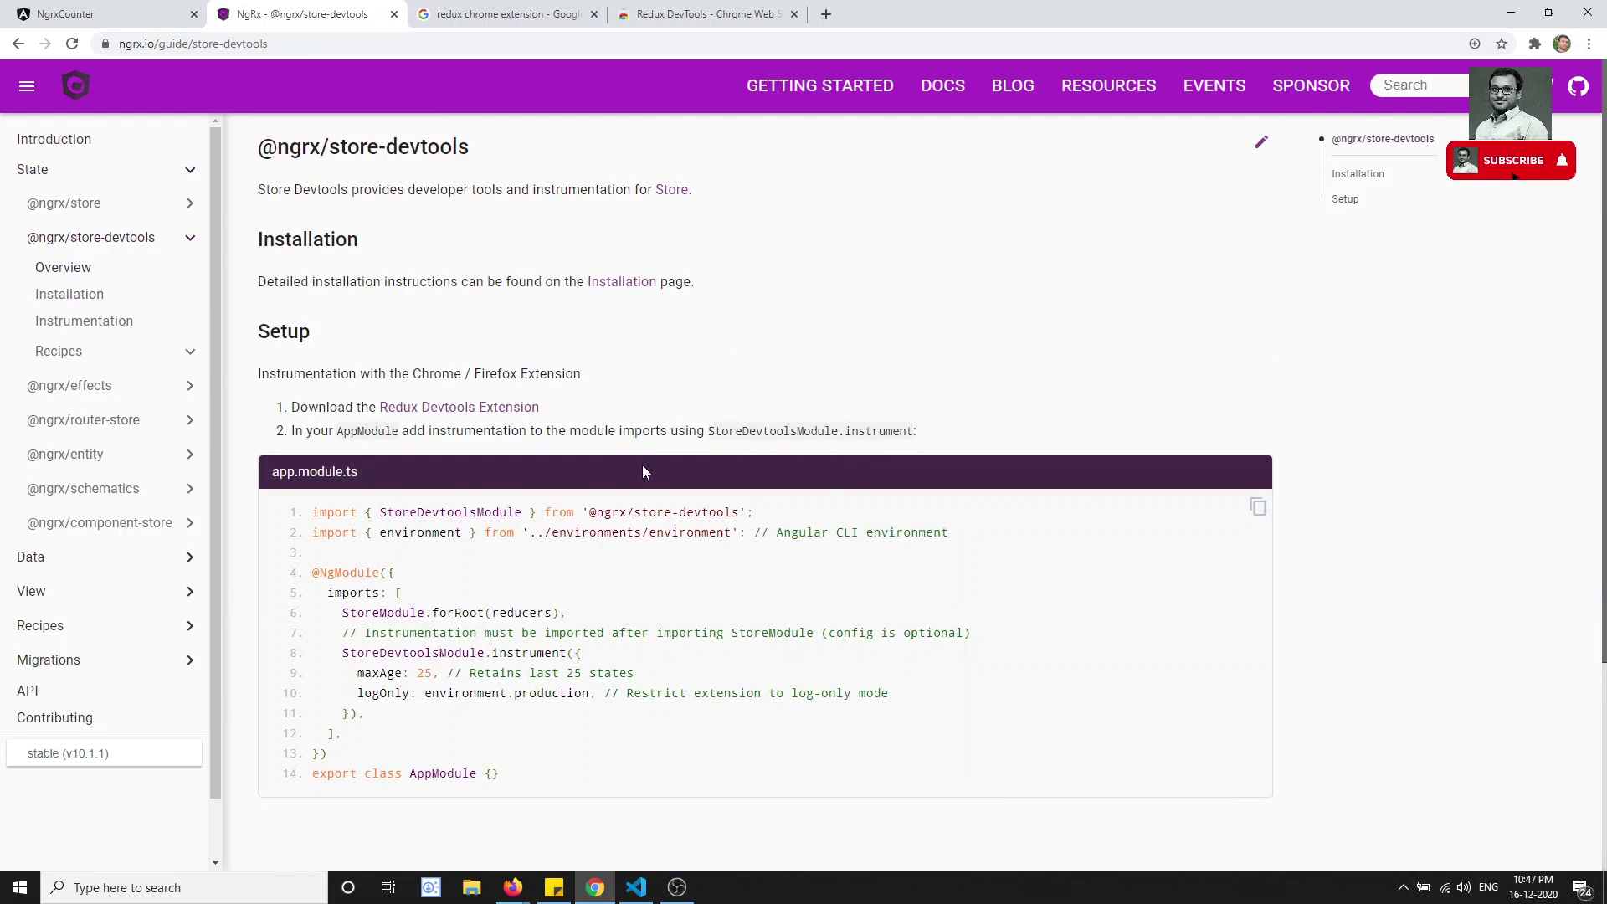
scroll(643, 471, down, 2)
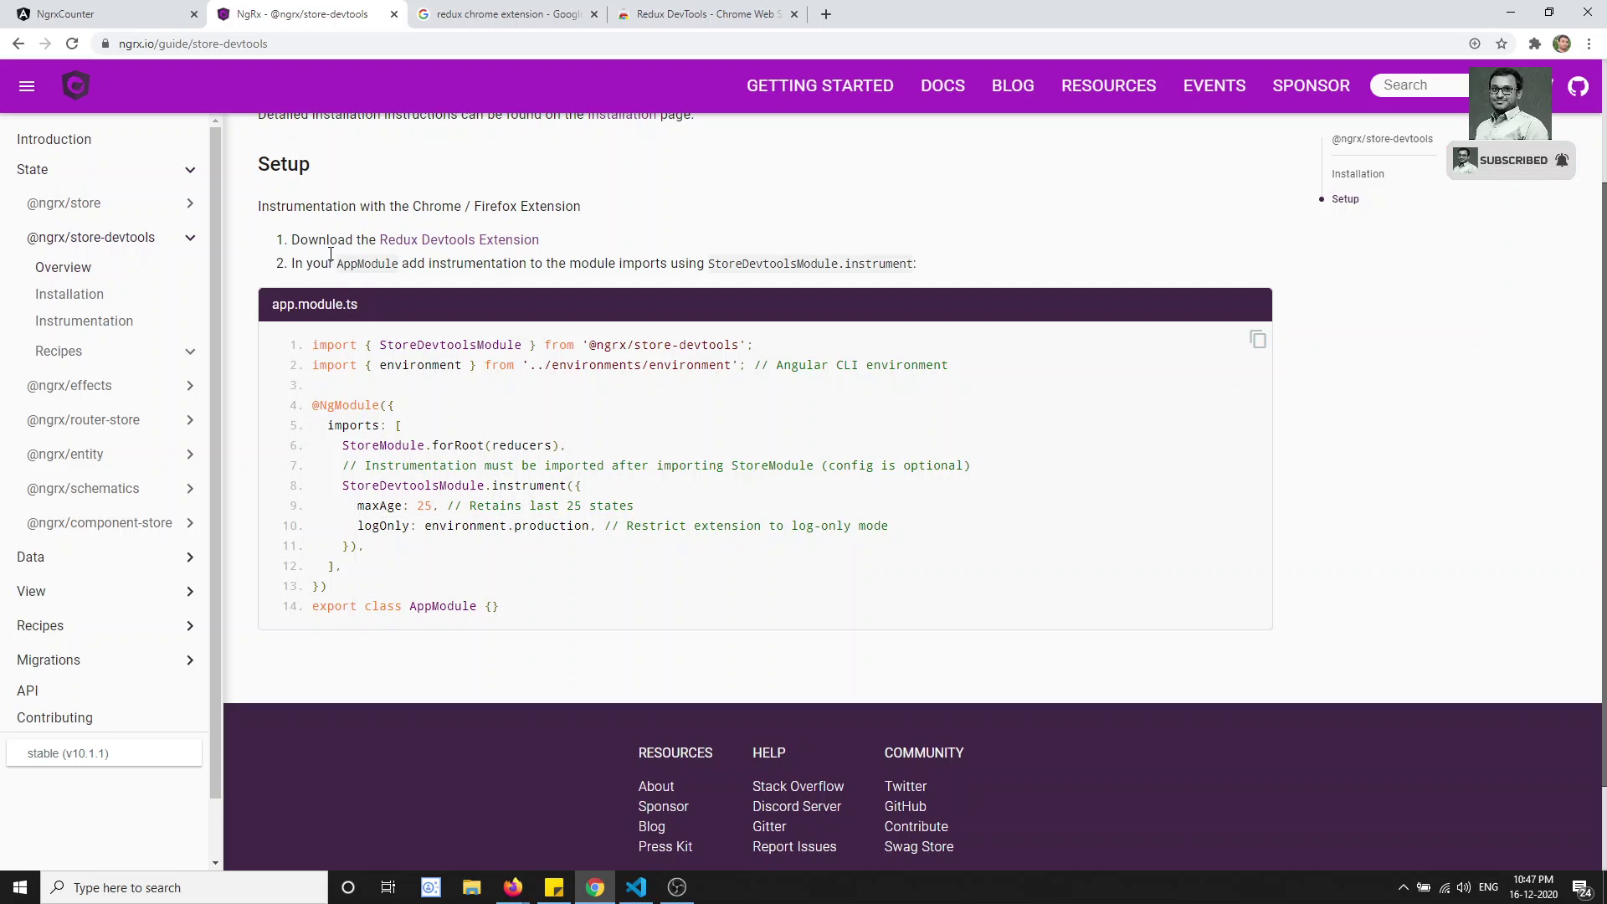
drag(293, 242, 594, 244)
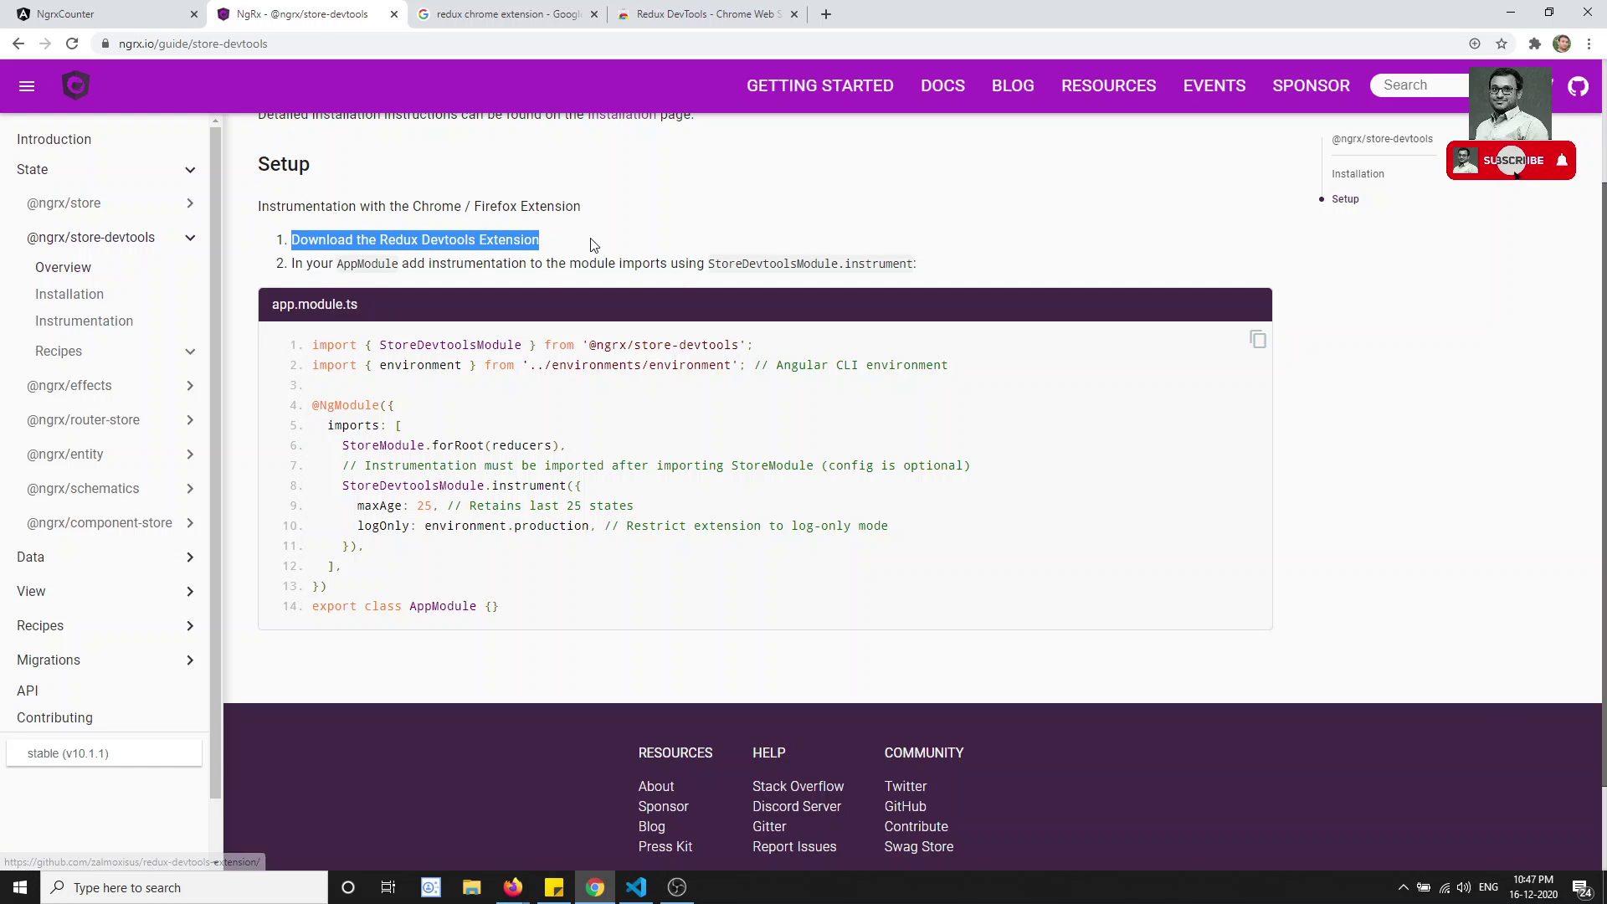
click(651, 243)
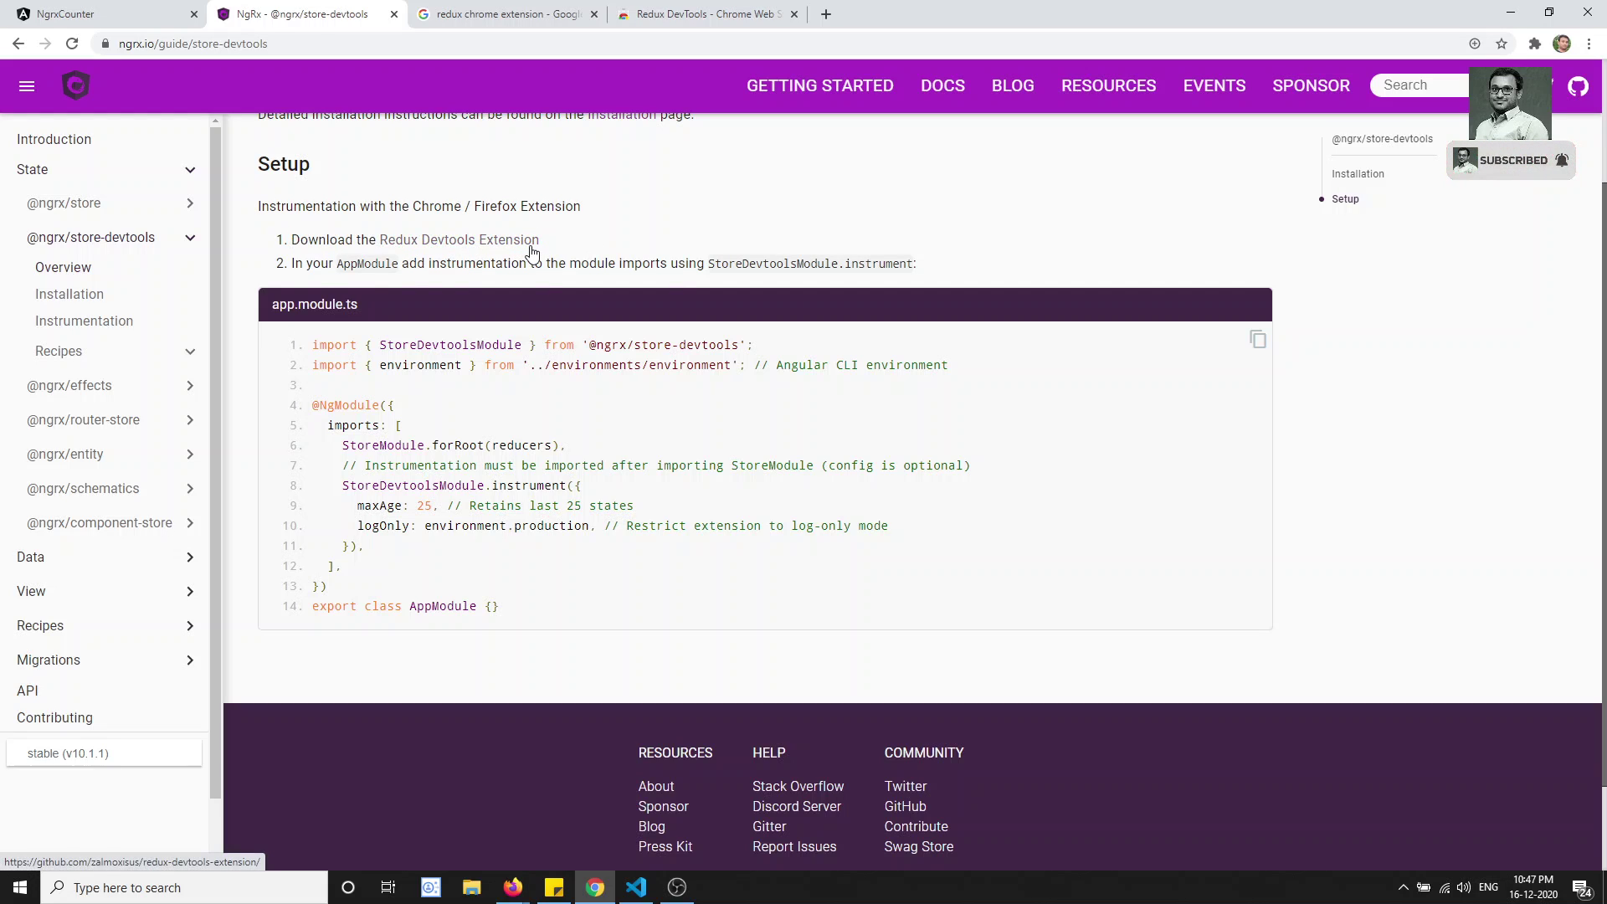
key(ctrl+plus)
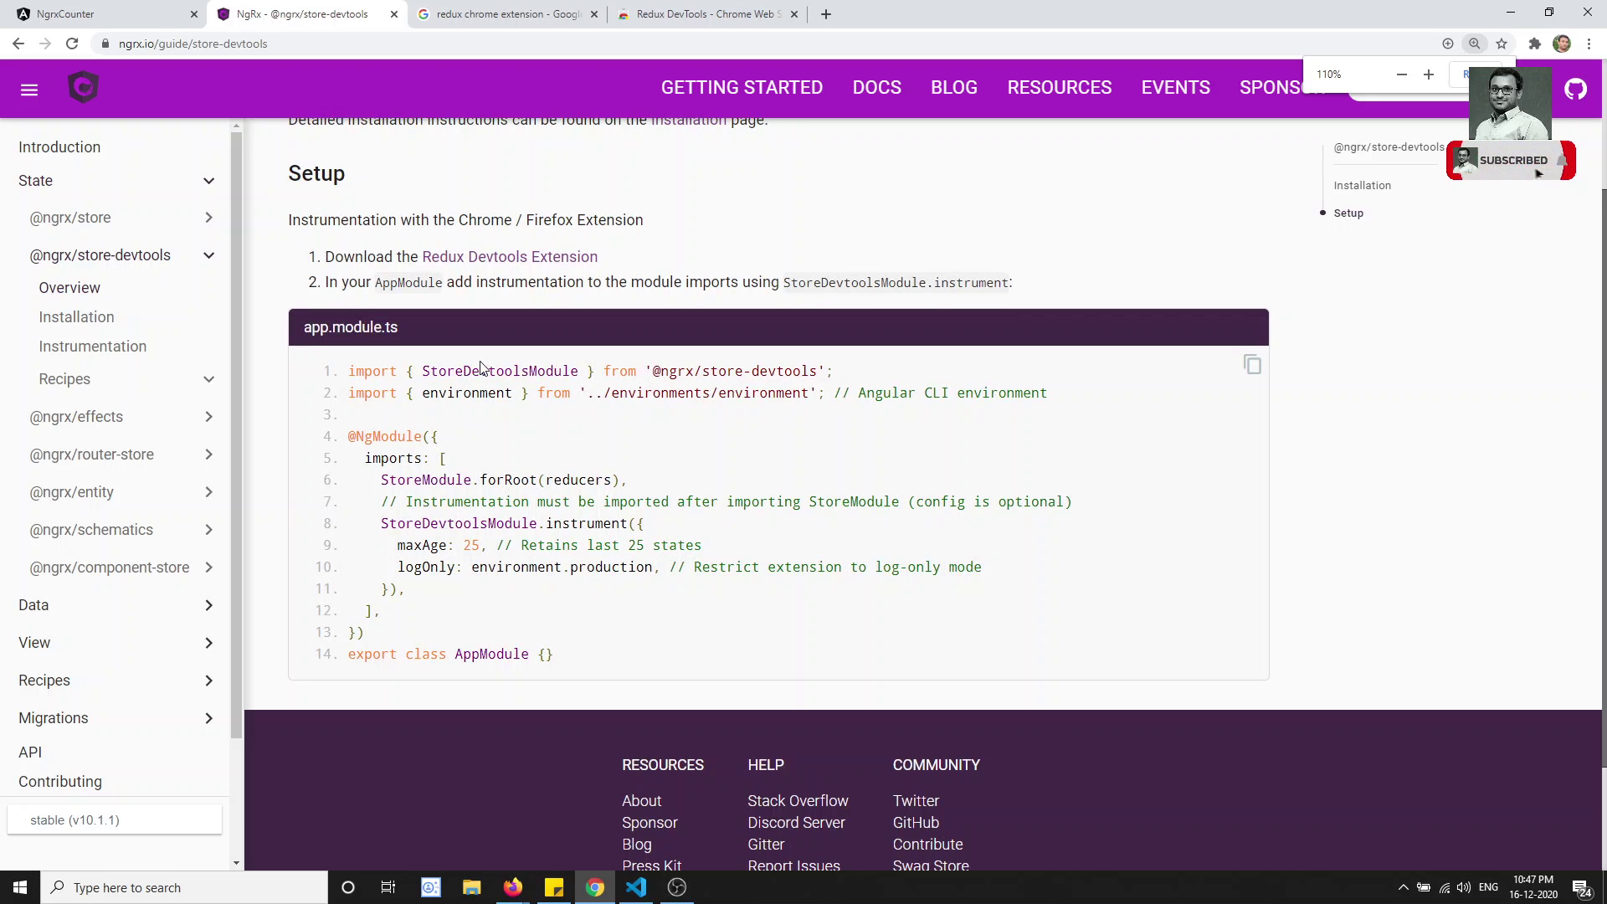
drag(323, 282, 451, 293)
click(671, 315)
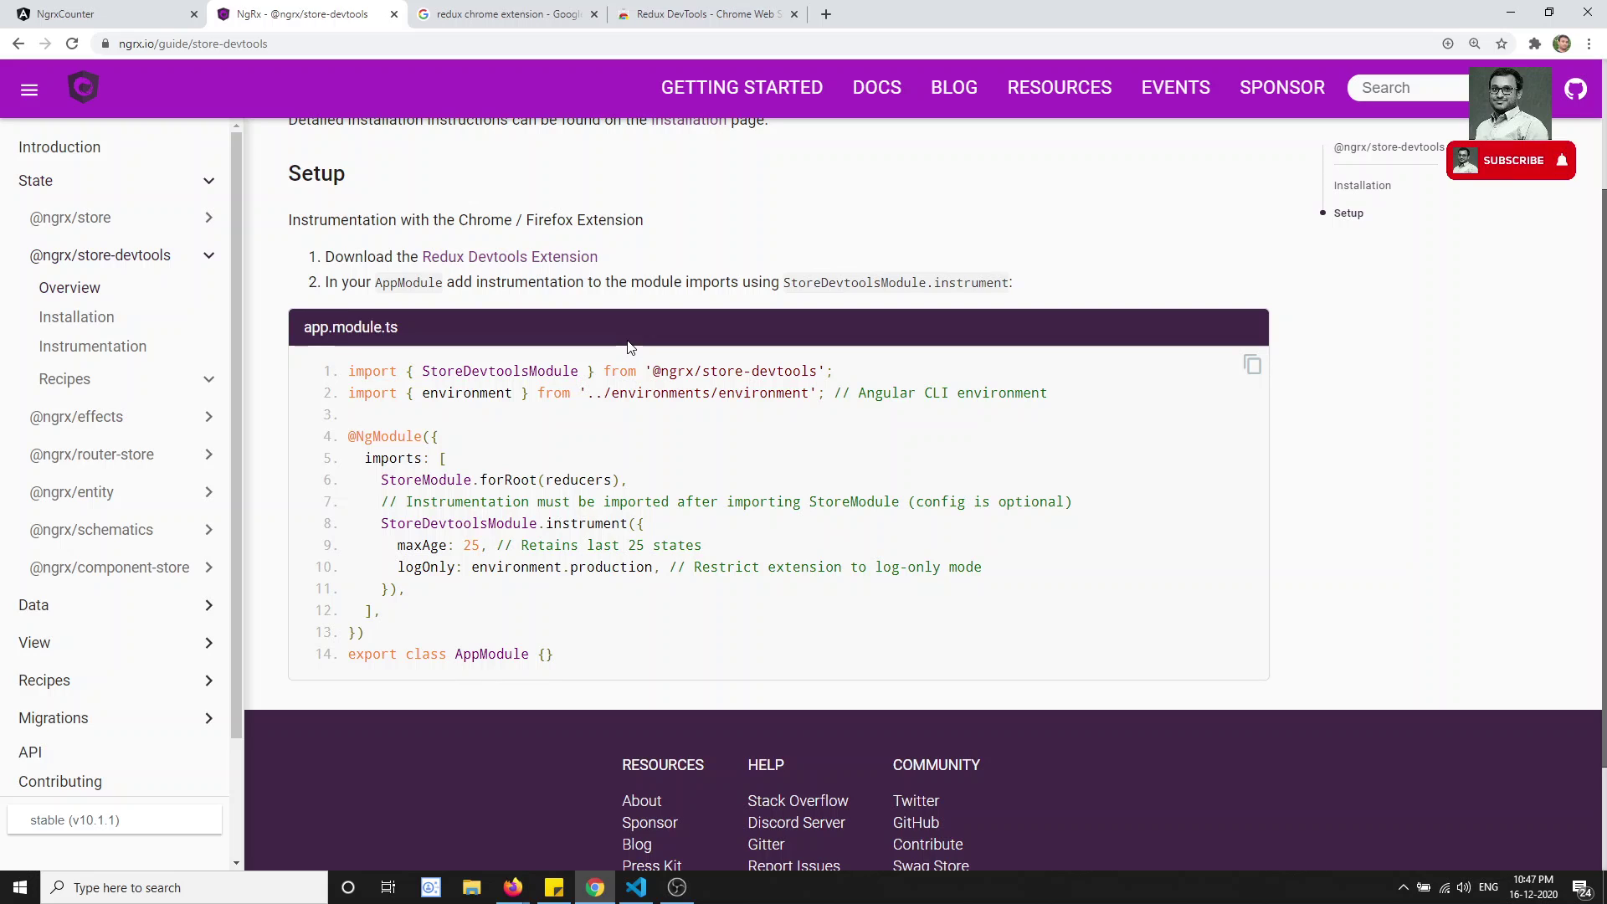
Step: Copy the StoreDevtoolsModule.instrument block (lines 8–11) from the AppModule imports example
drag(333, 283, 493, 306)
click(383, 282)
drag(384, 283, 437, 285)
drag(545, 287, 1009, 285)
click(740, 298)
click(990, 358)
scroll(387, 498, down, 1)
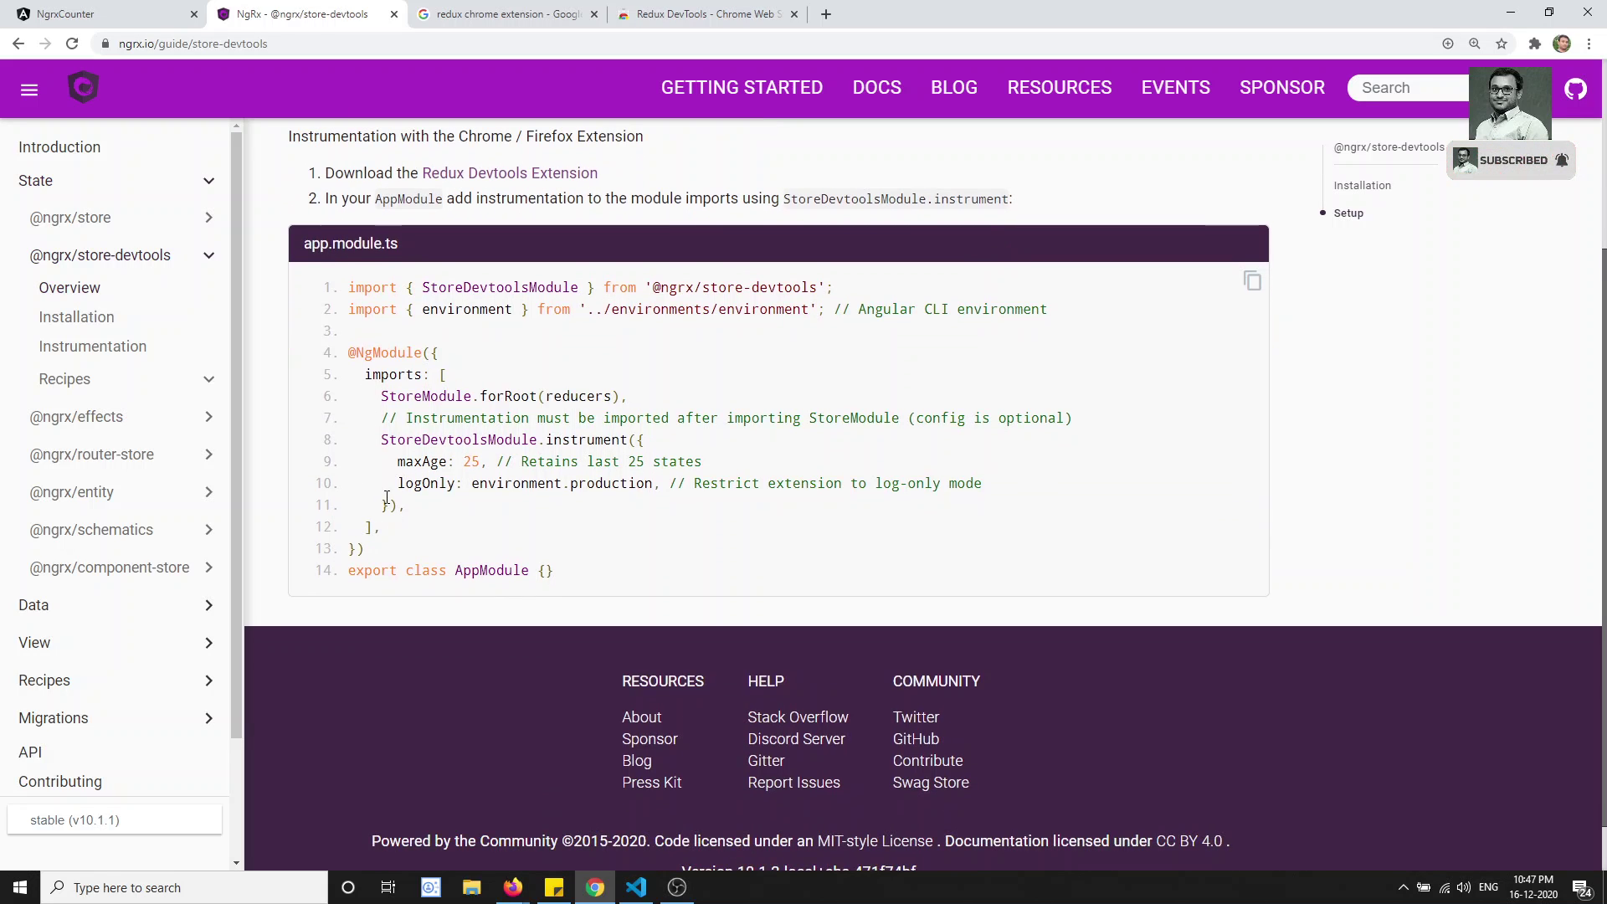
drag(413, 522, 365, 440)
key(ctrl+c)
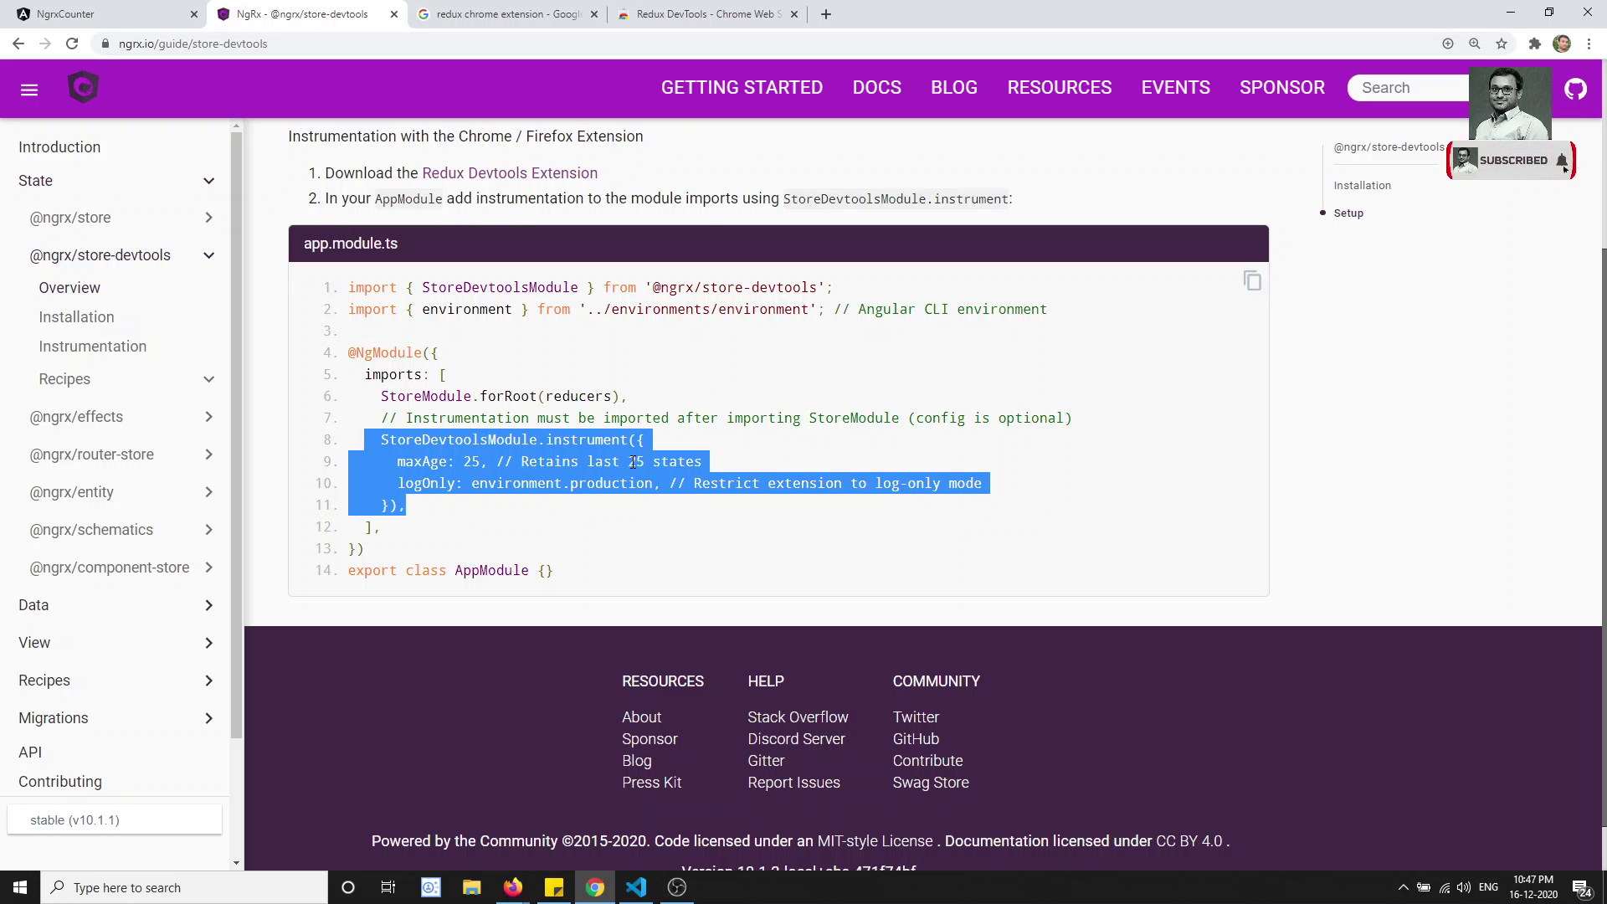
click(634, 878)
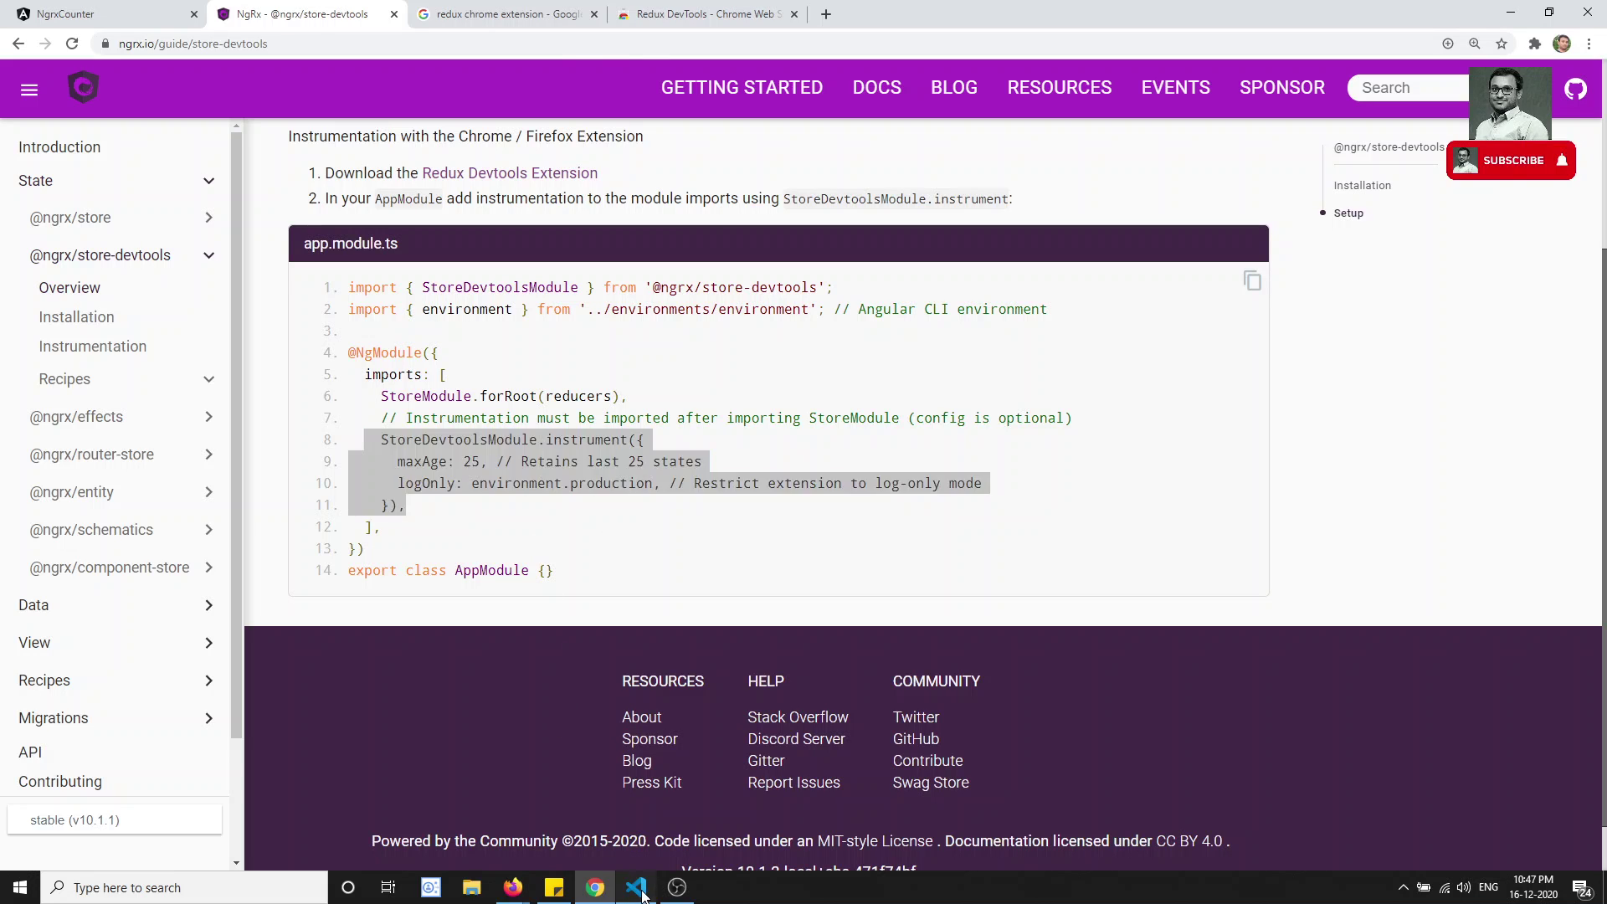
scroll(678, 421, up, 1)
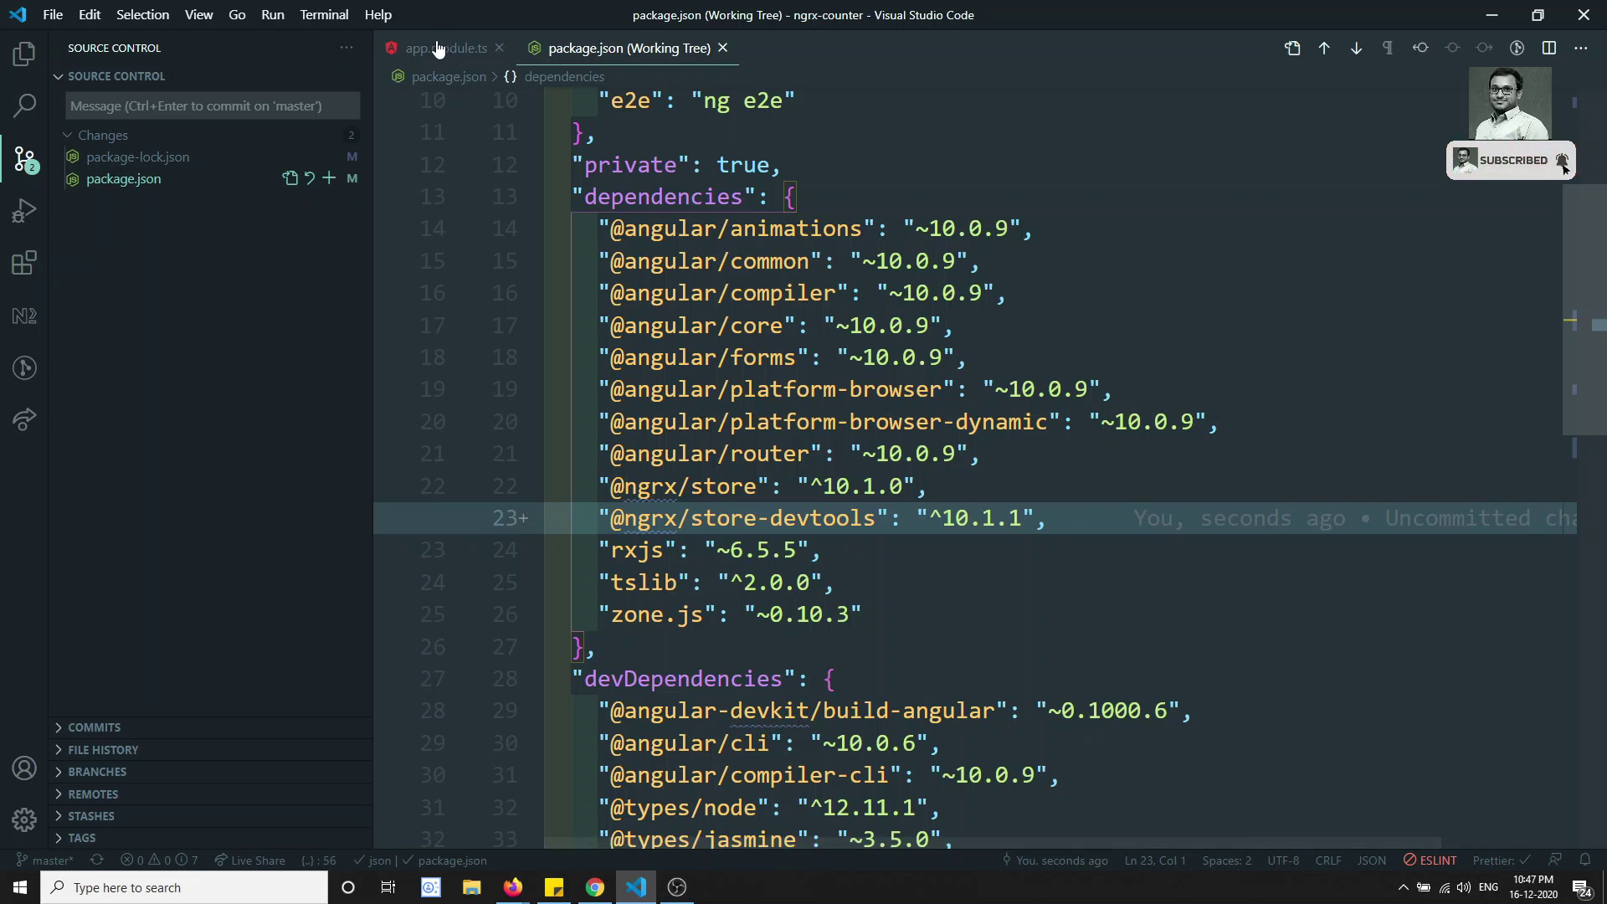
Step: Paste the StoreDevtoolsModule.instrument block after StoreModule.forRoot in app.module.ts's imports array
click(444, 48)
scroll(671, 596, down, 5)
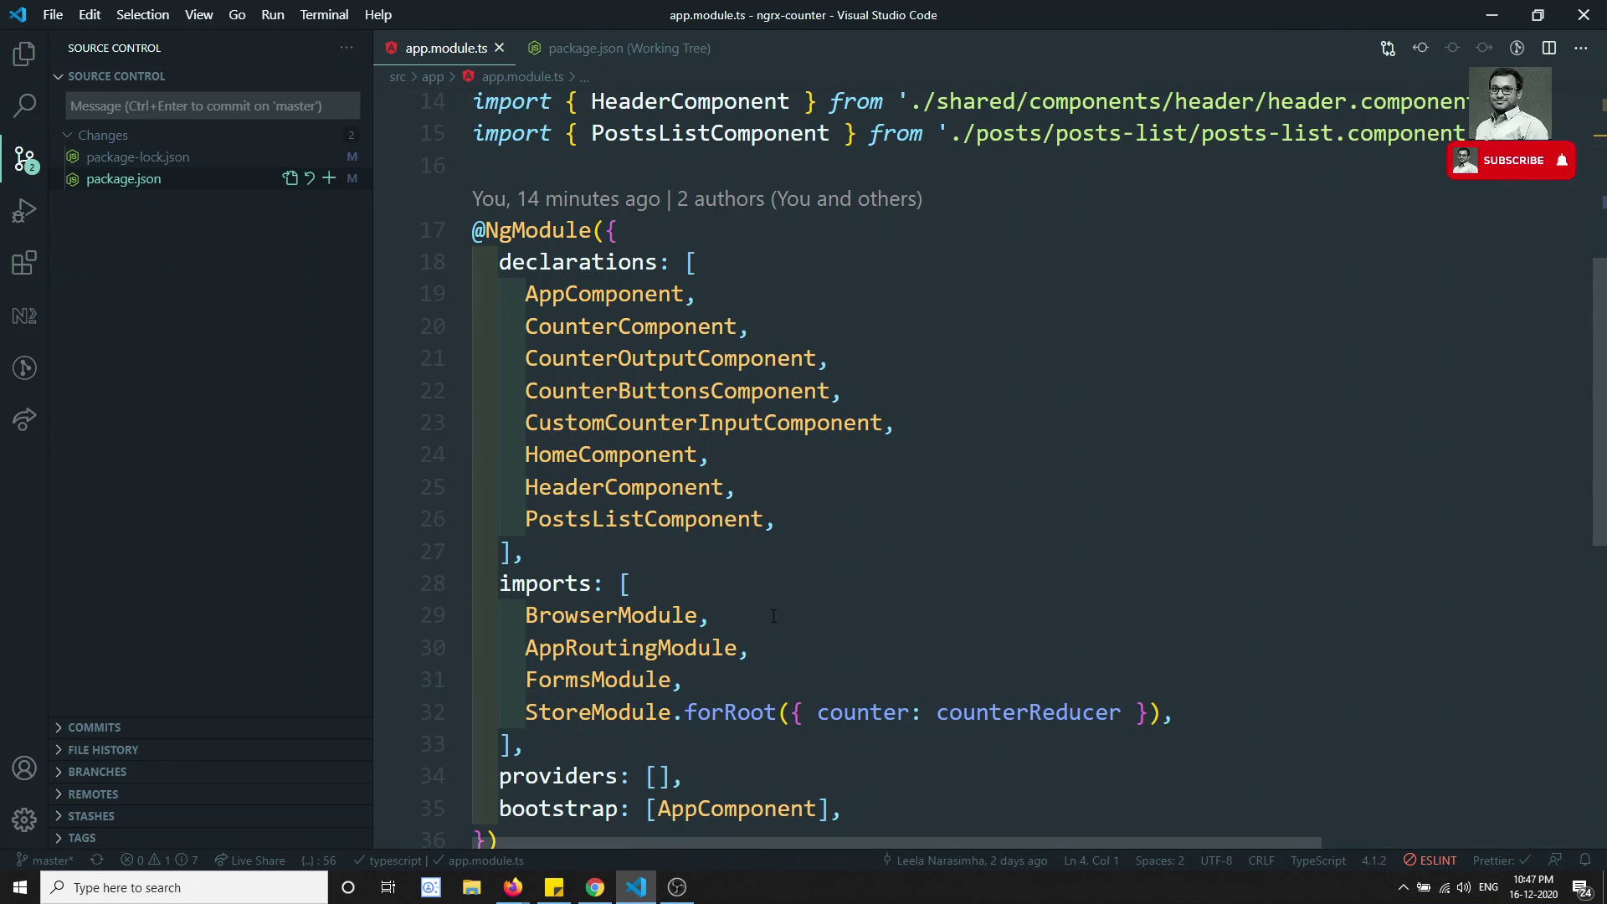
click(1182, 659)
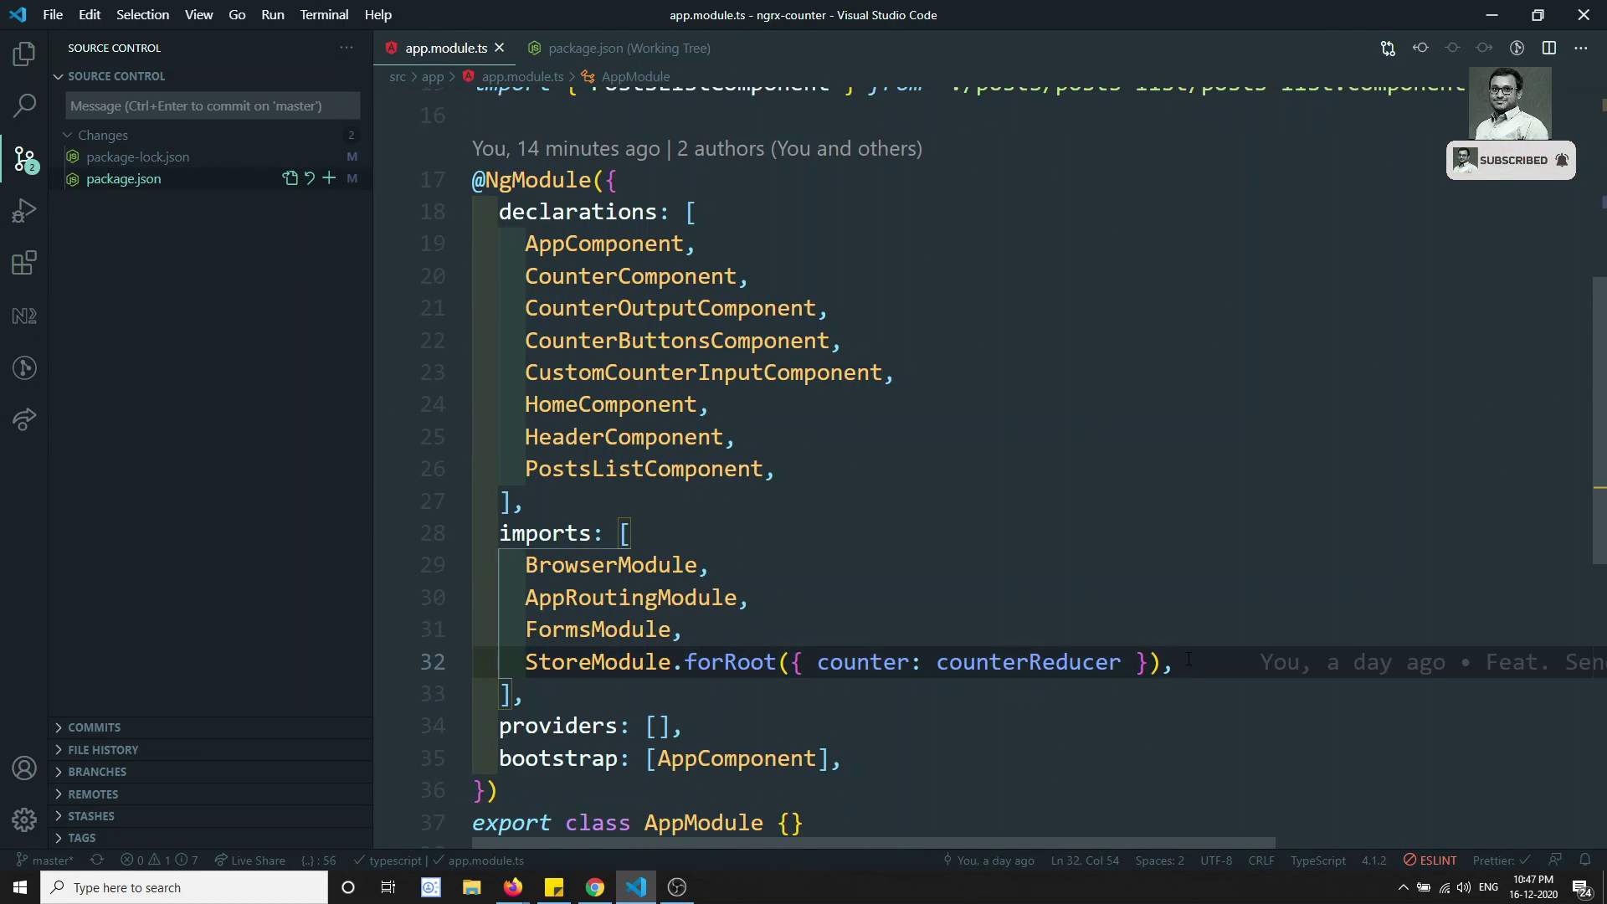
key(Return)
key(ctrl+v)
scroll(711, 586, down, 2)
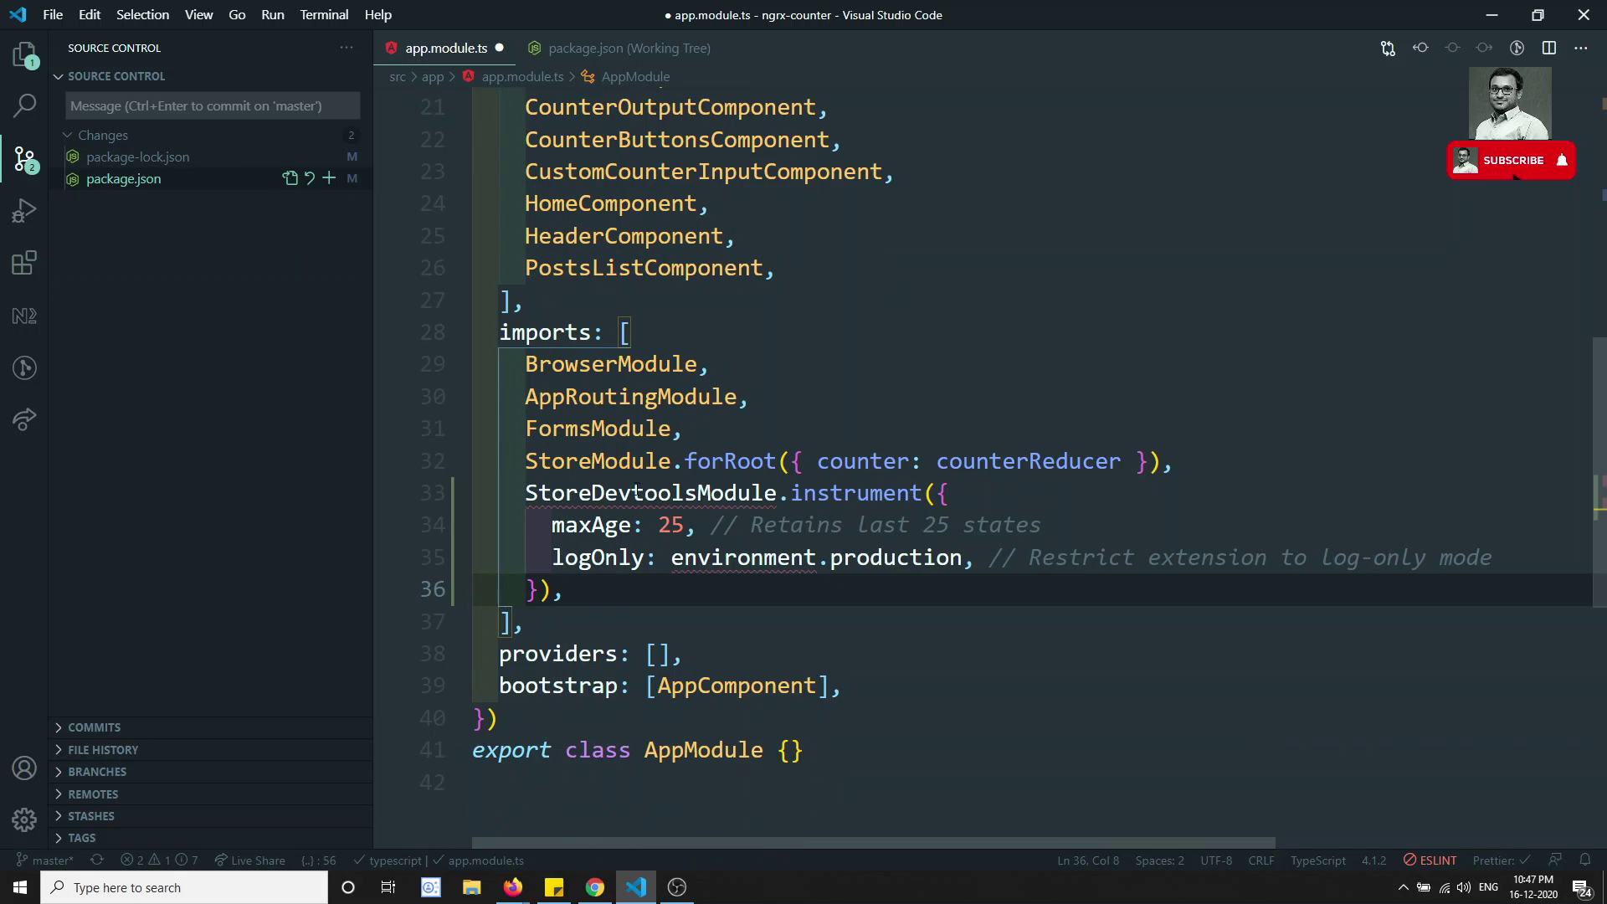
click(779, 492)
key(BackSpace)
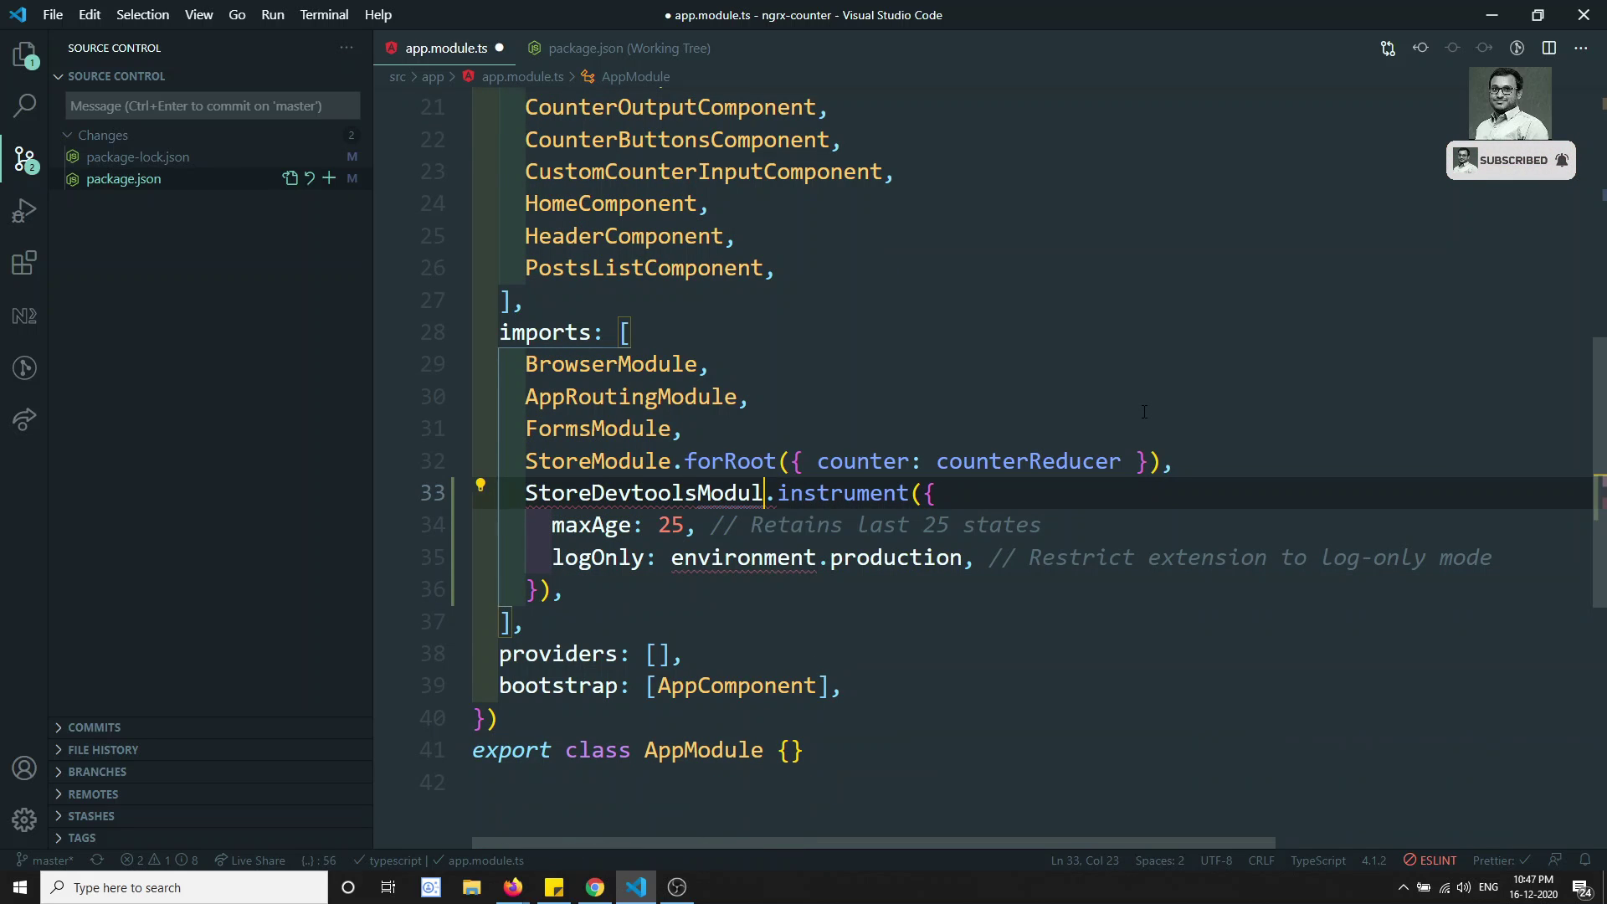
text(e)
key(Return)
key(ctrl+s)
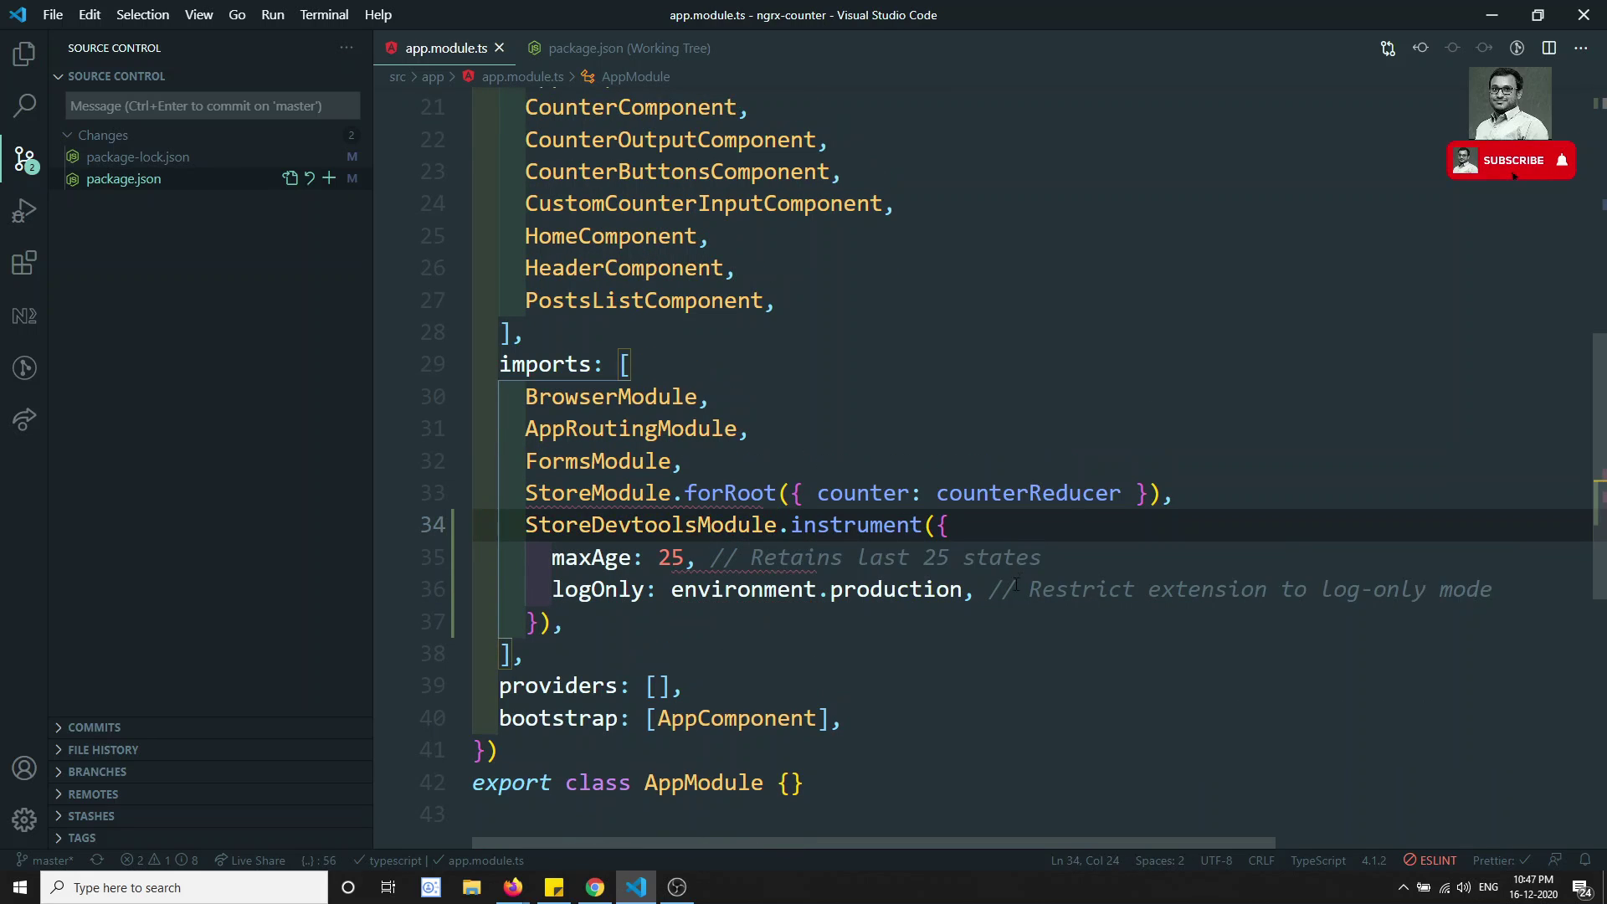
scroll(1016, 583, up, 7)
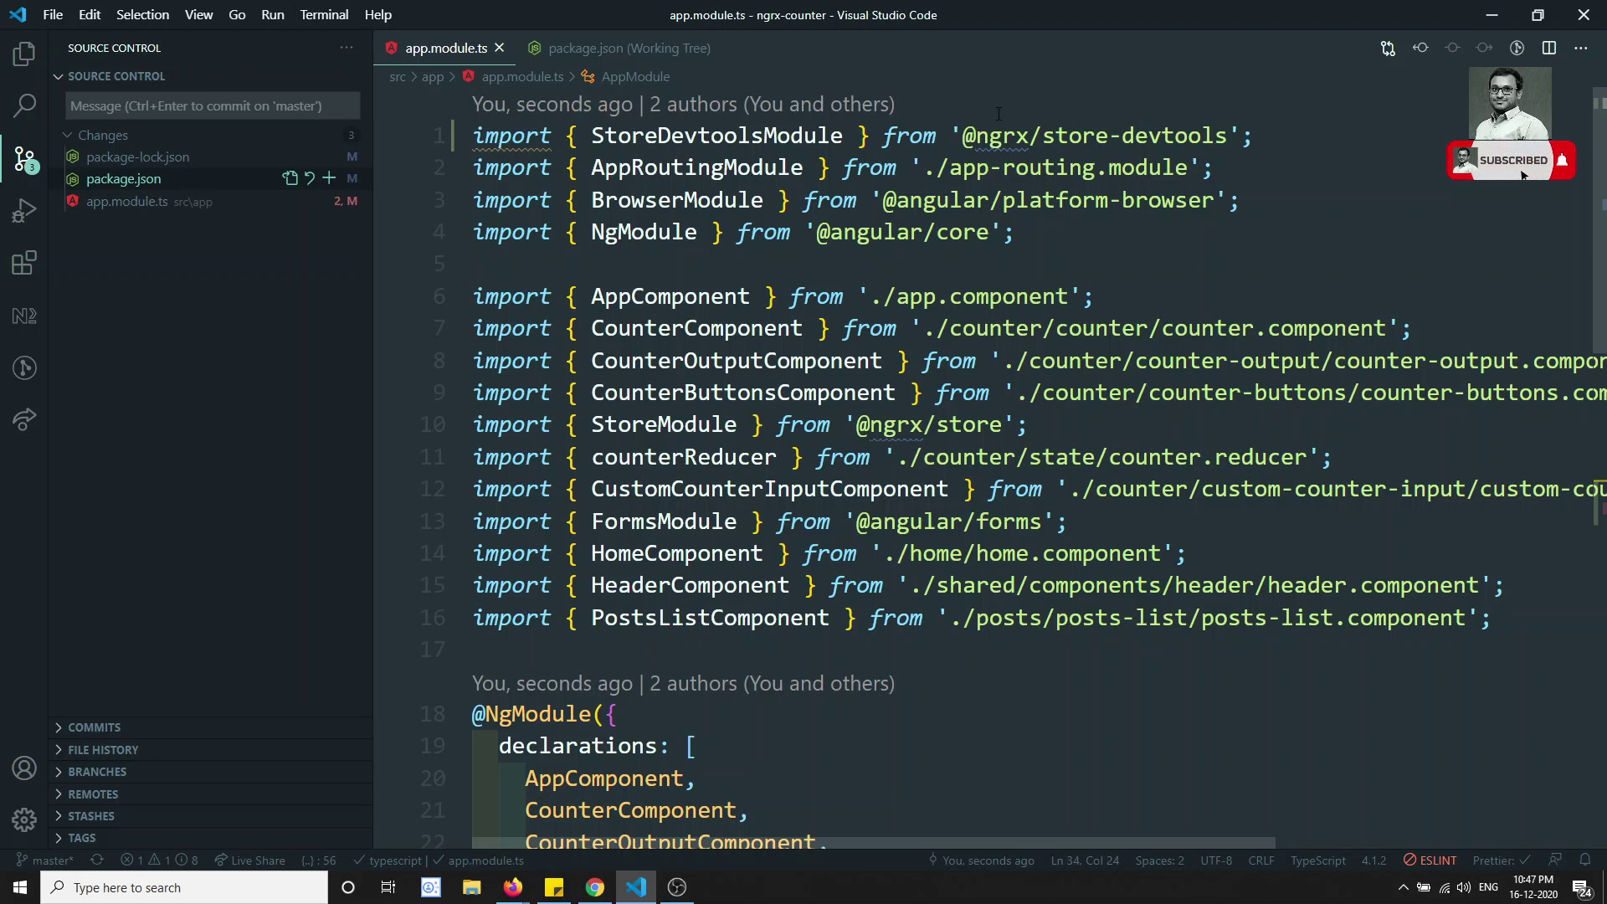
drag(1252, 136, 912, 168)
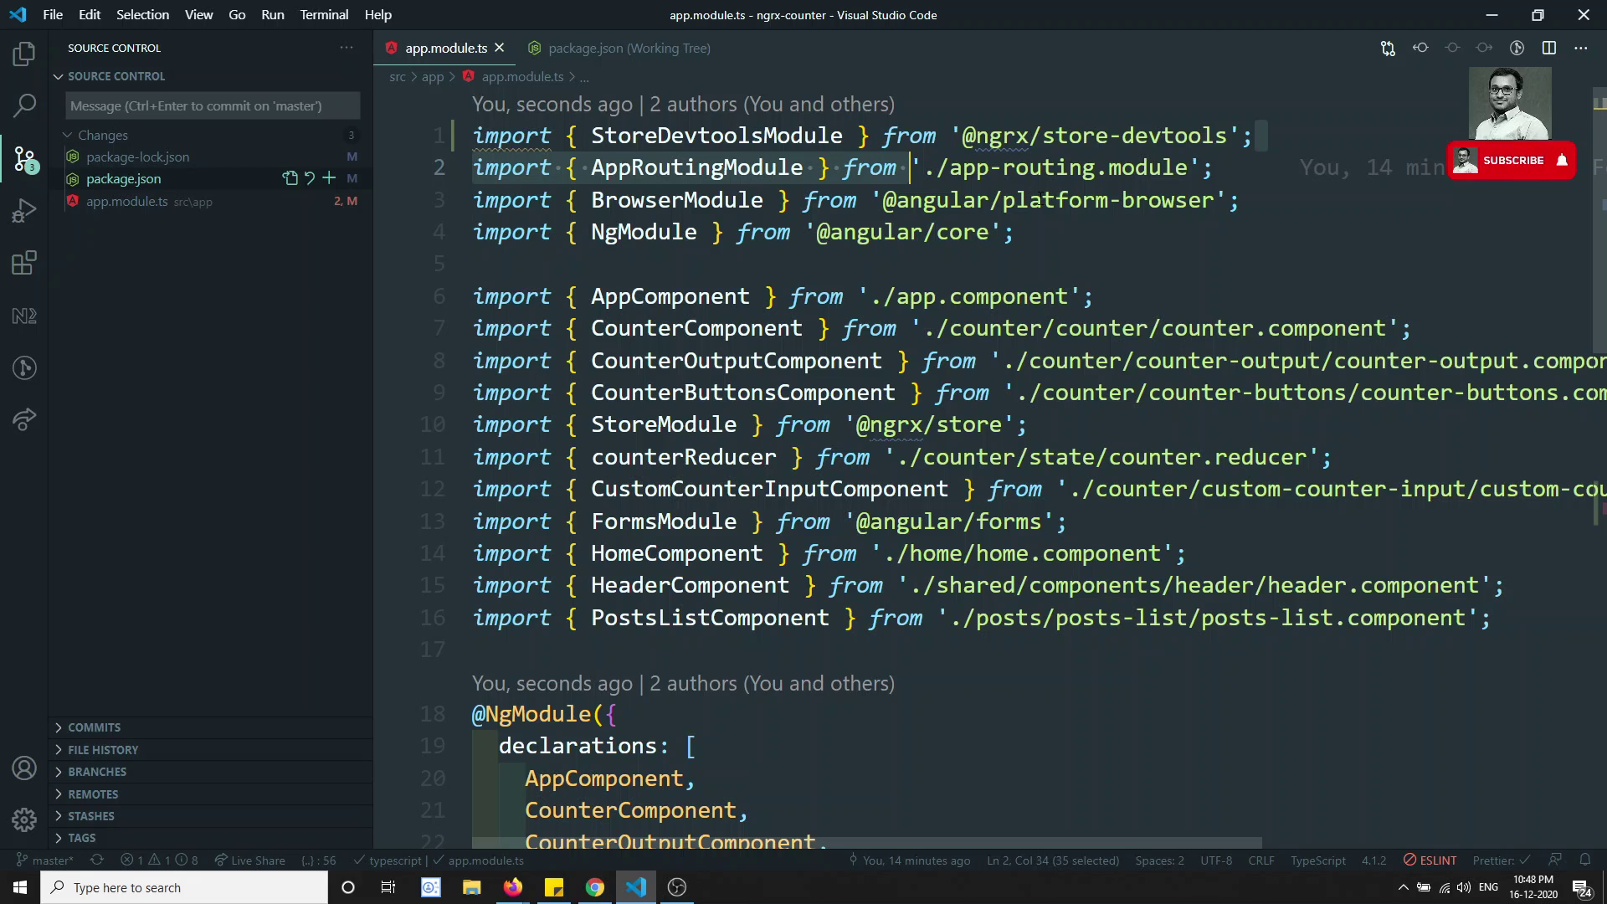
Step: Delete the 'maxAge: 25' line and its retained-states comment from the instrument() call
scroll(609, 479, down, 7)
double_click(823, 473)
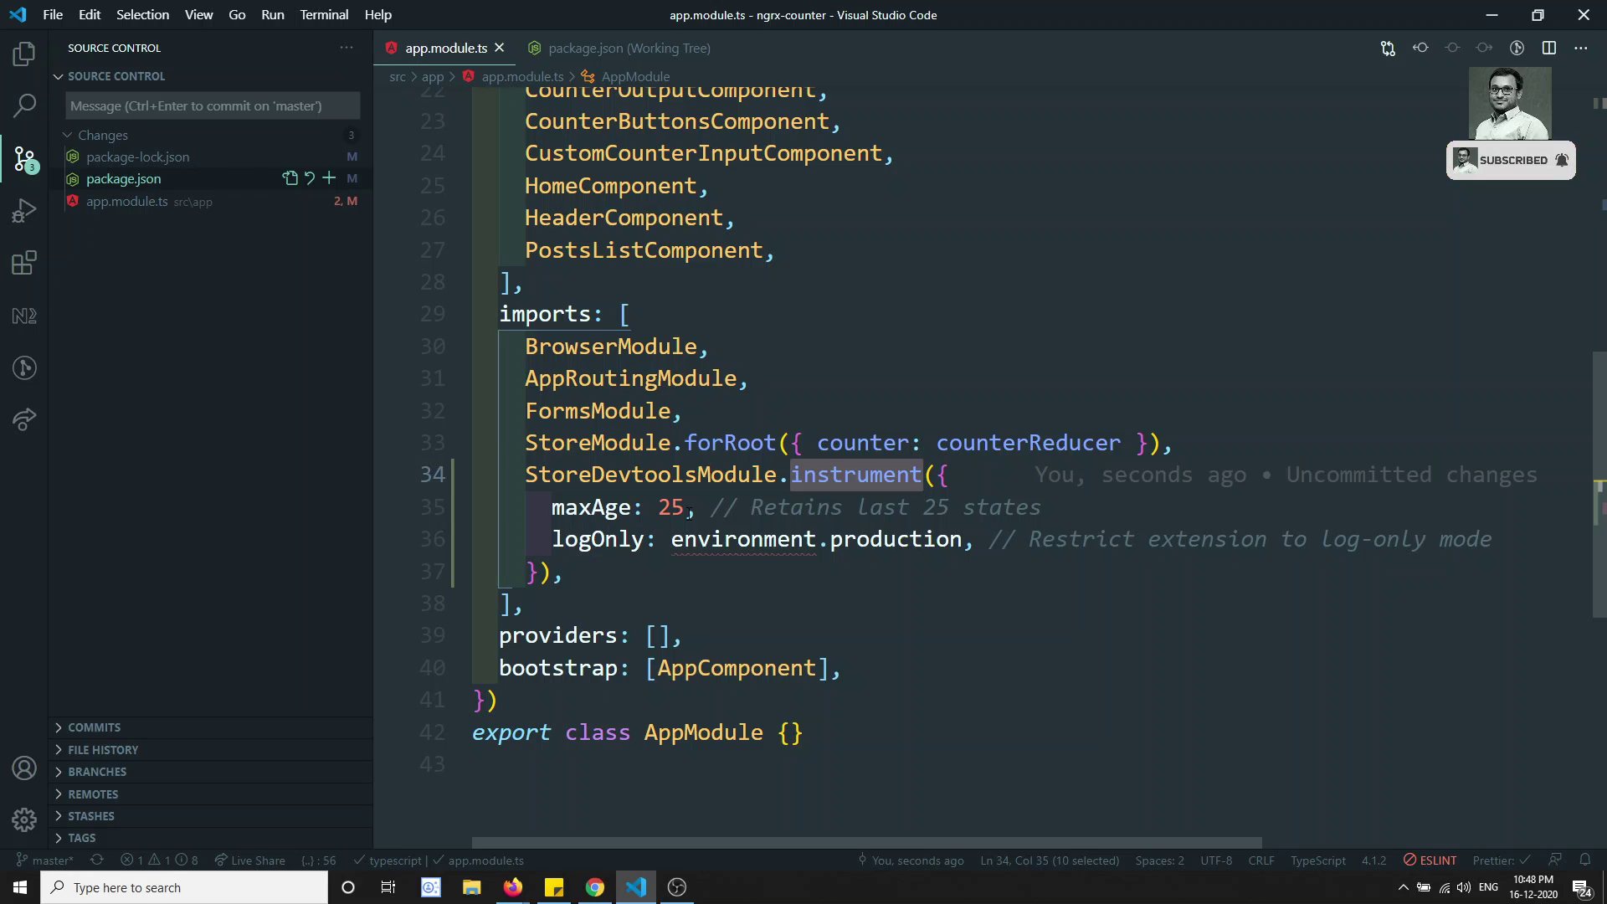
drag(646, 508, 697, 508)
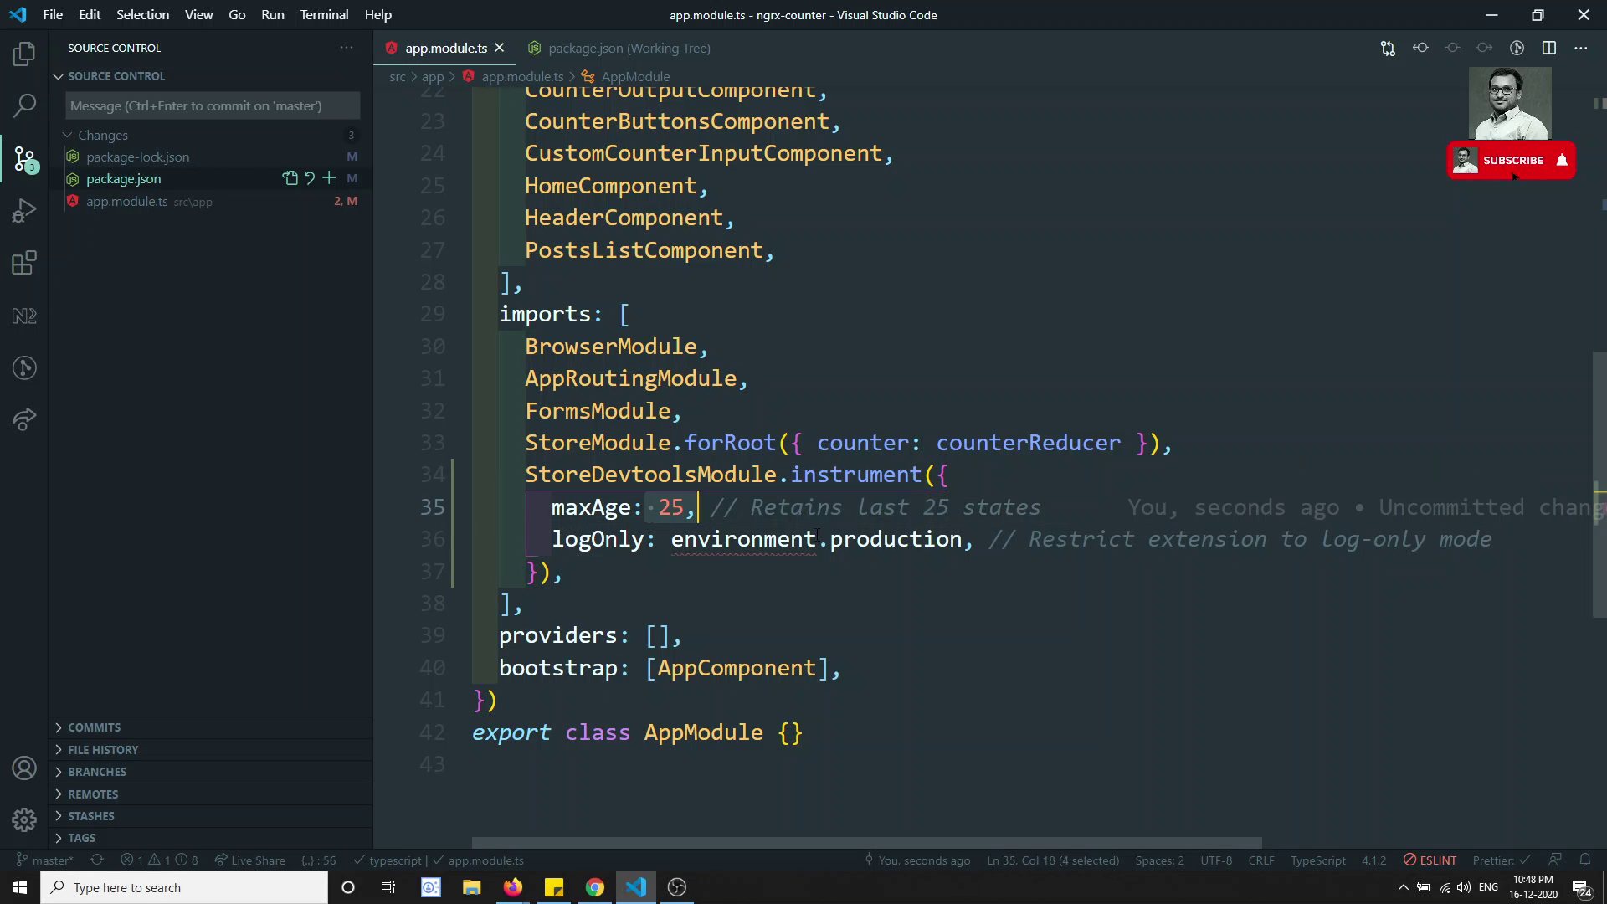
drag(1041, 507, 725, 508)
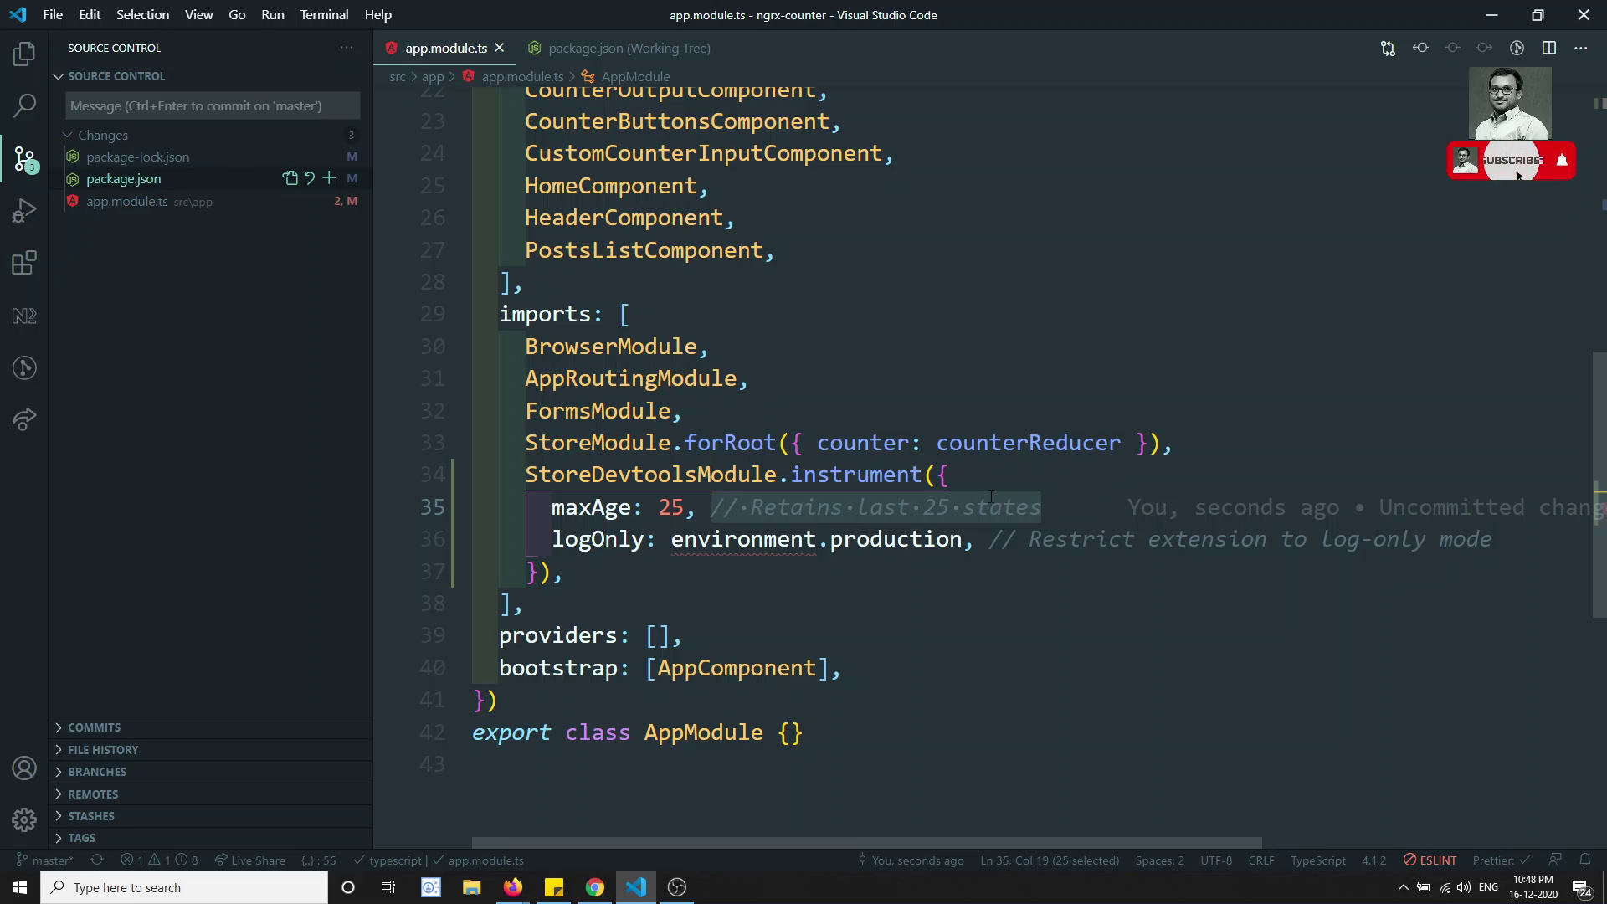
double_click(985, 507)
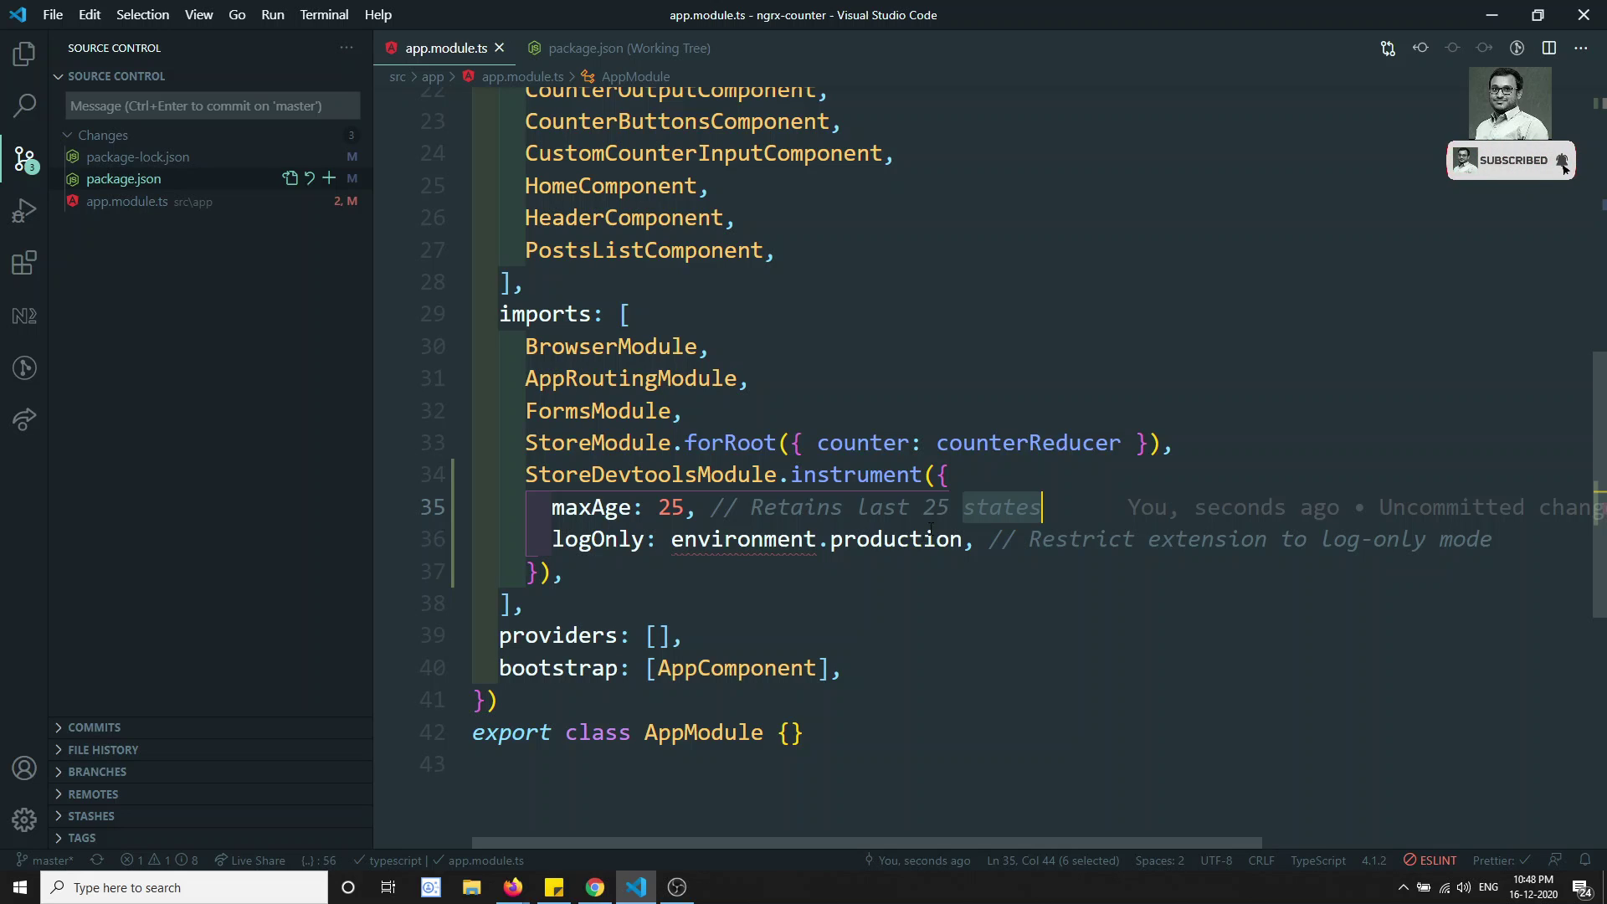
click(1088, 507)
key(shift+Up)
key(BackSpace)
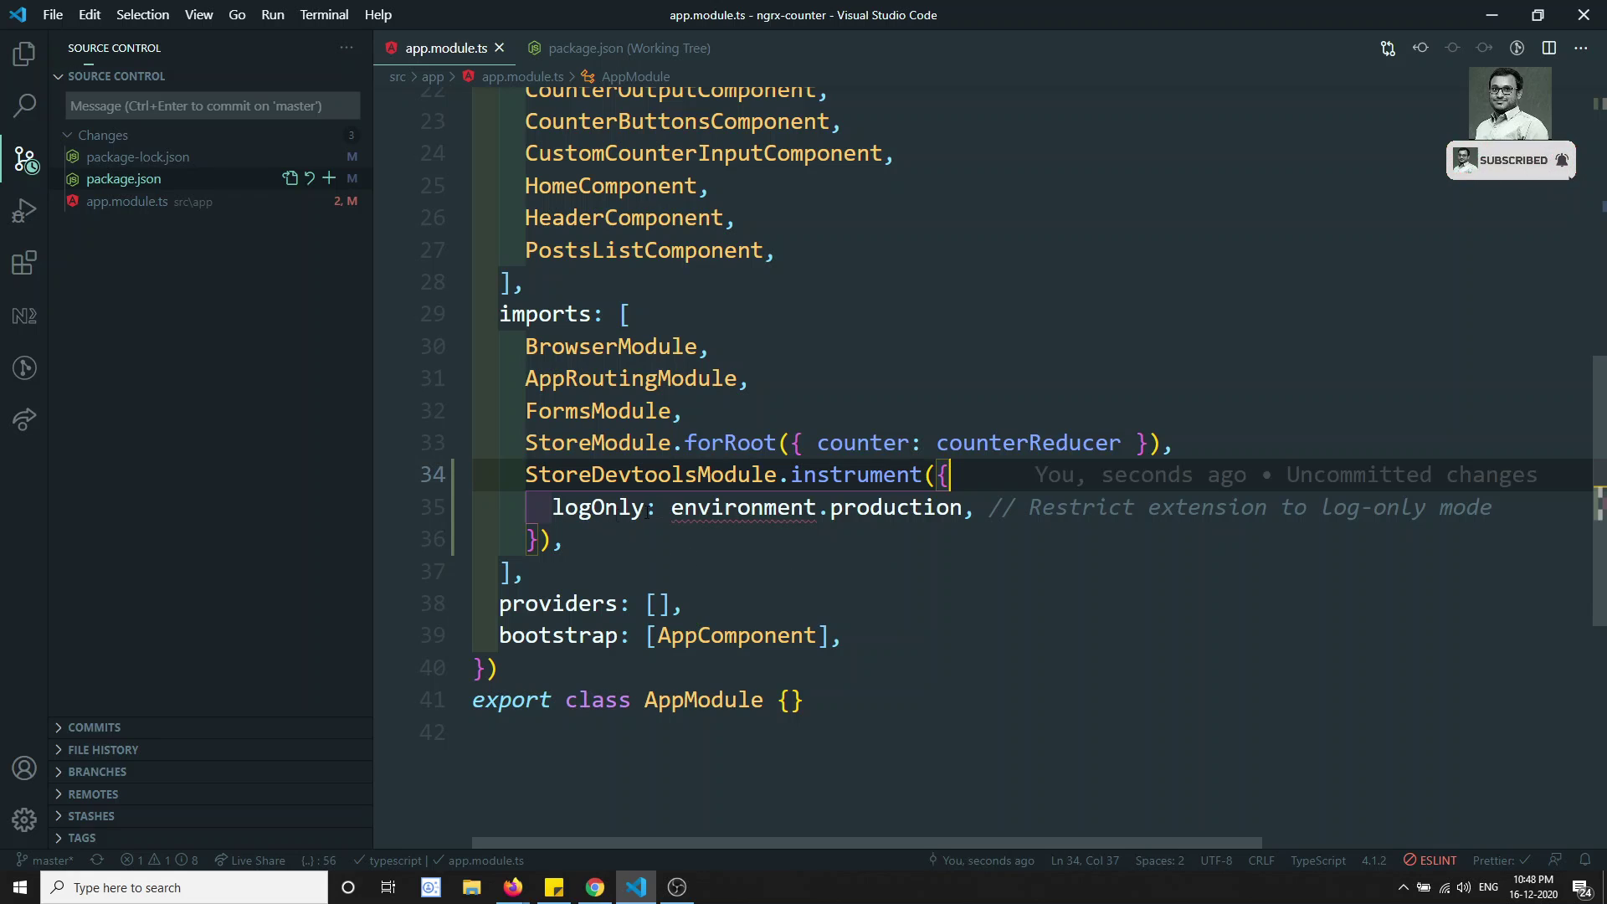
Step: Auto-import environment into app.module.ts for the logOnly option and save
click(829, 519)
key(BackSpace)
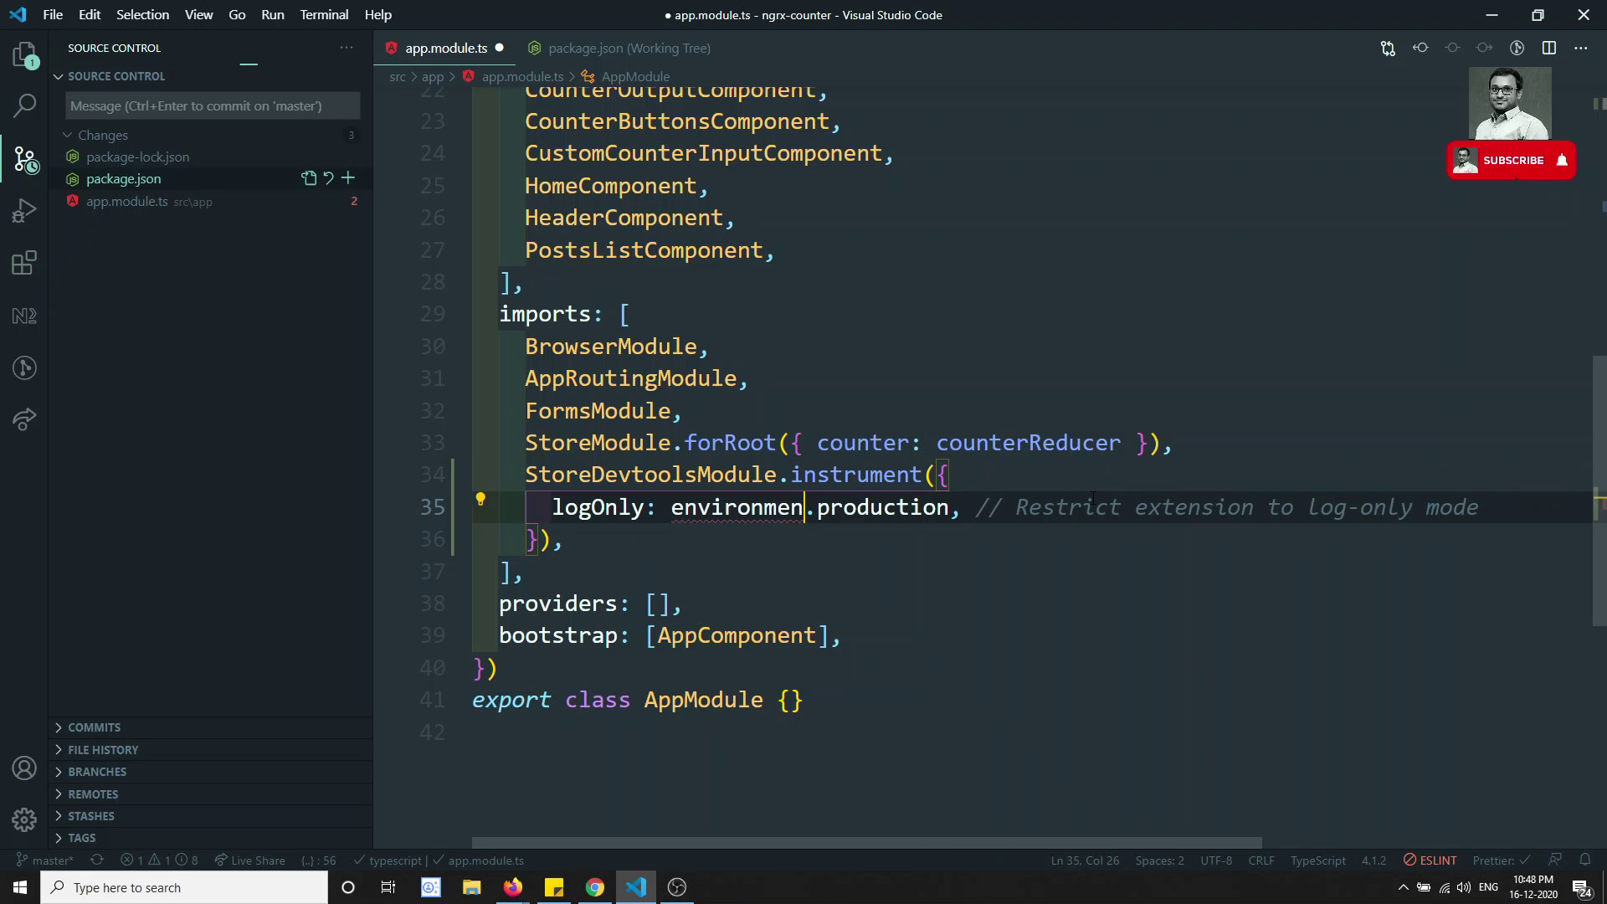
key(Down)
key(Down)
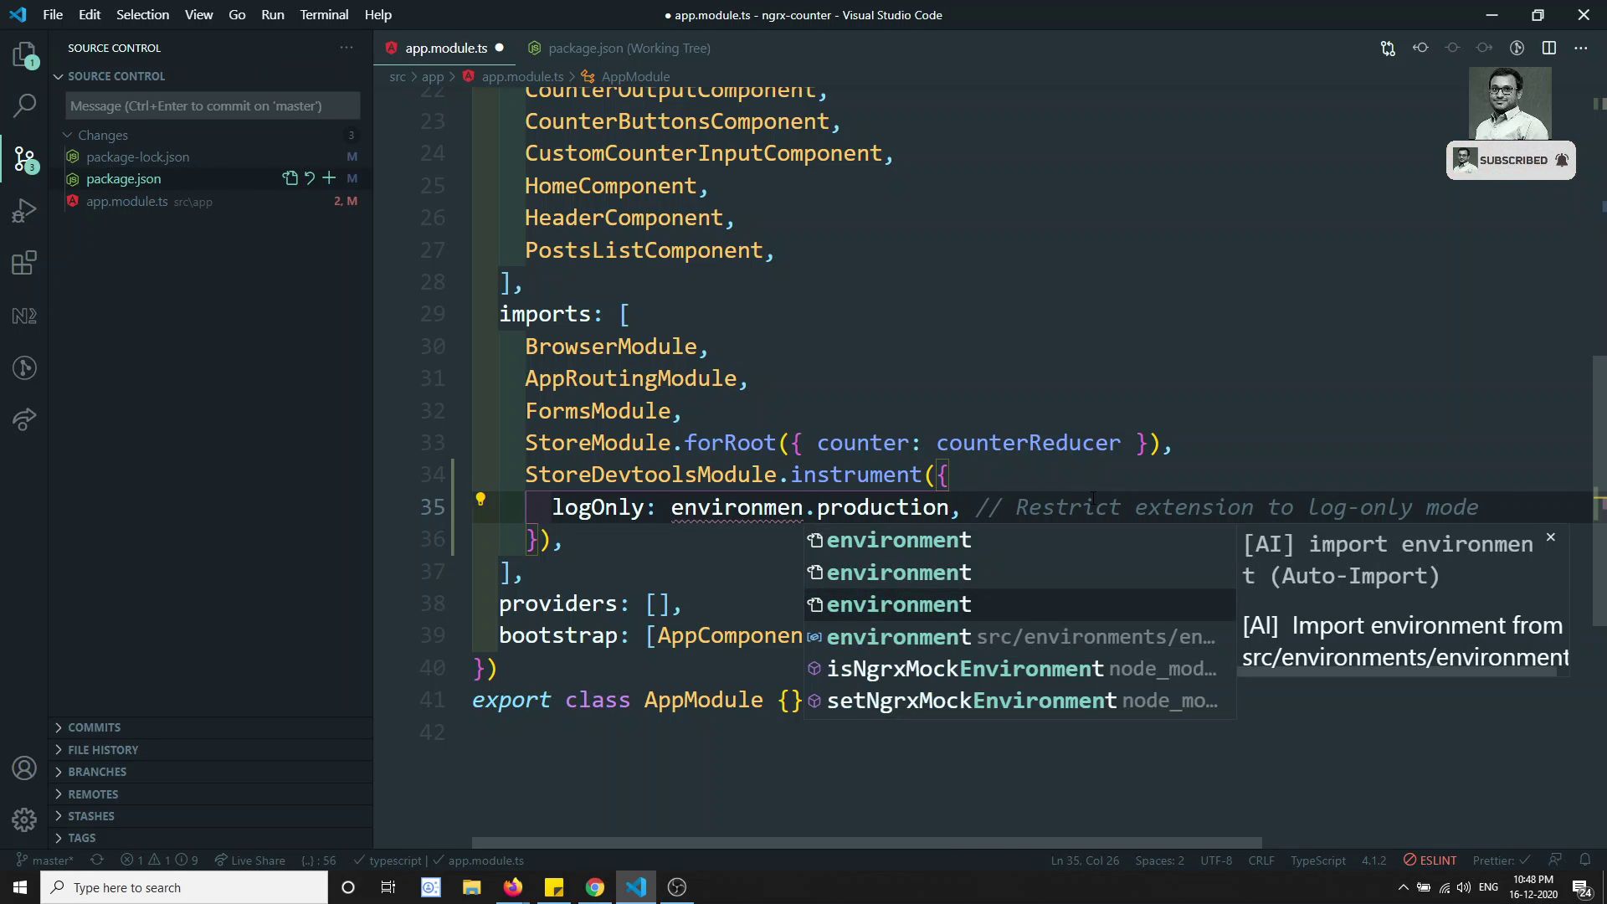
key(Down)
key(Return)
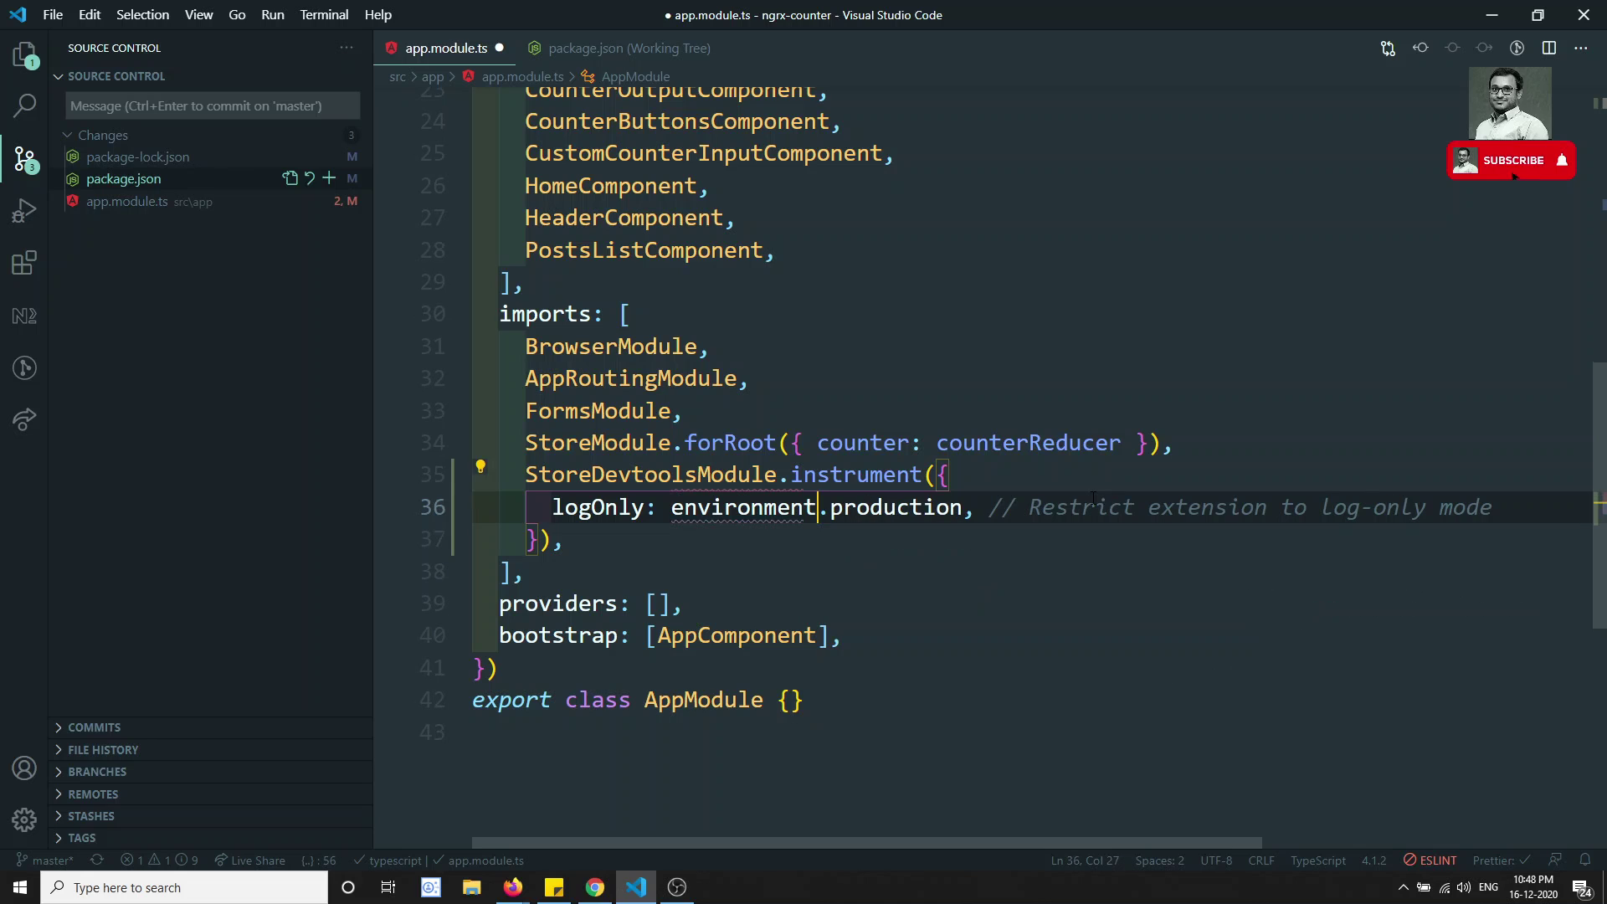
key(ctrl+s)
scroll(868, 476, up, 6)
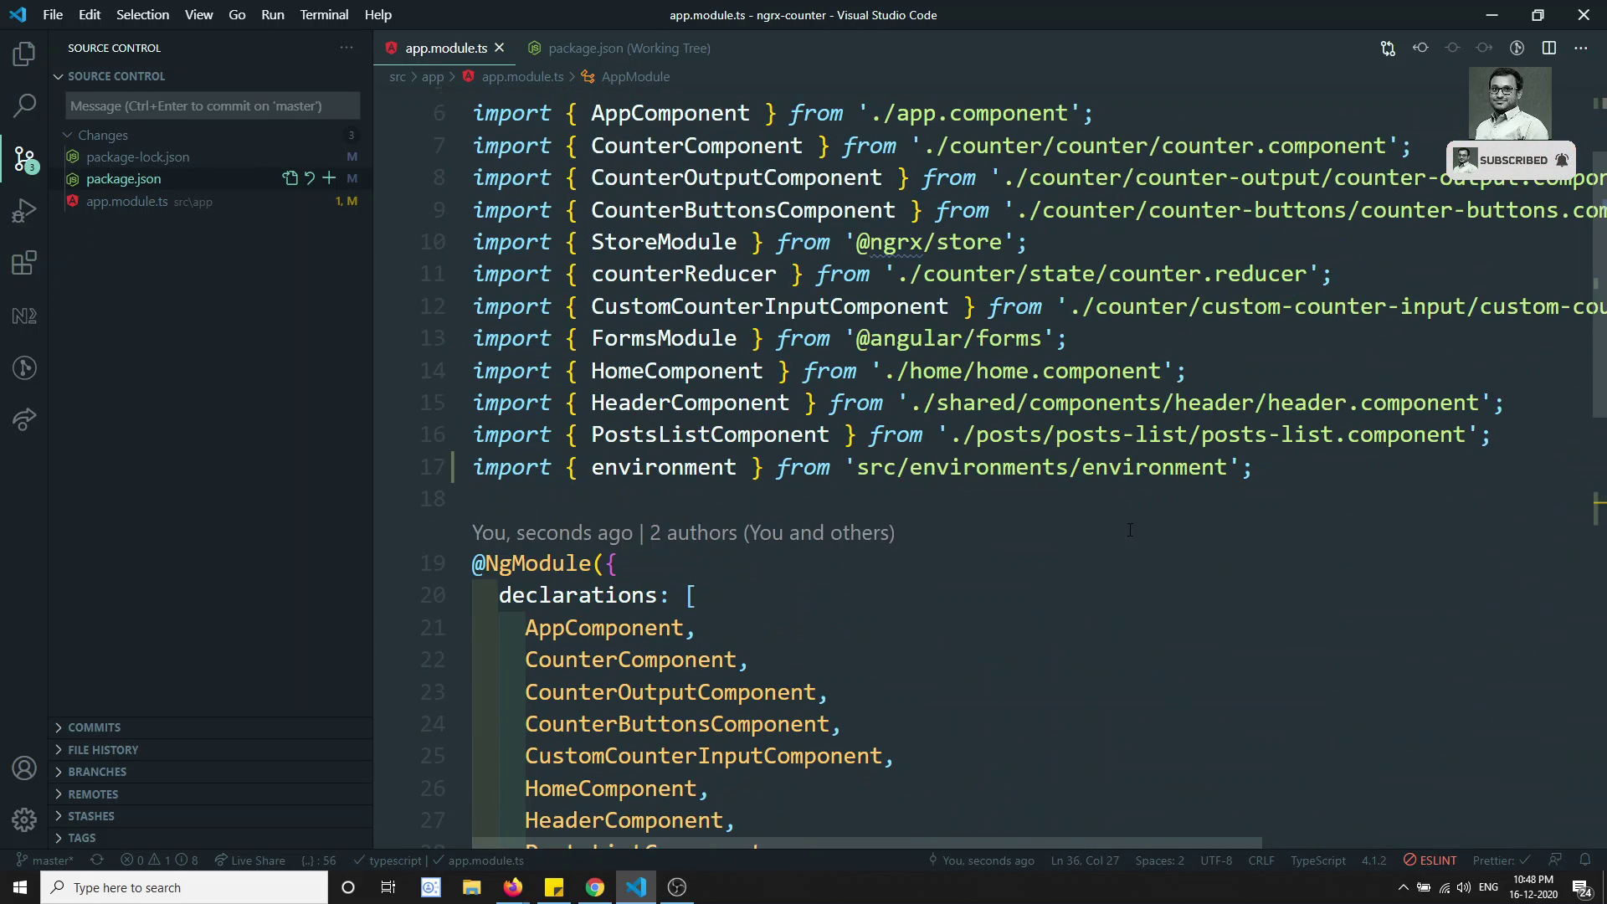
scroll(1130, 530, down, 5)
Step: Delete the trailing comment after 'logOnly: environment.production' and save the file
click(924, 608)
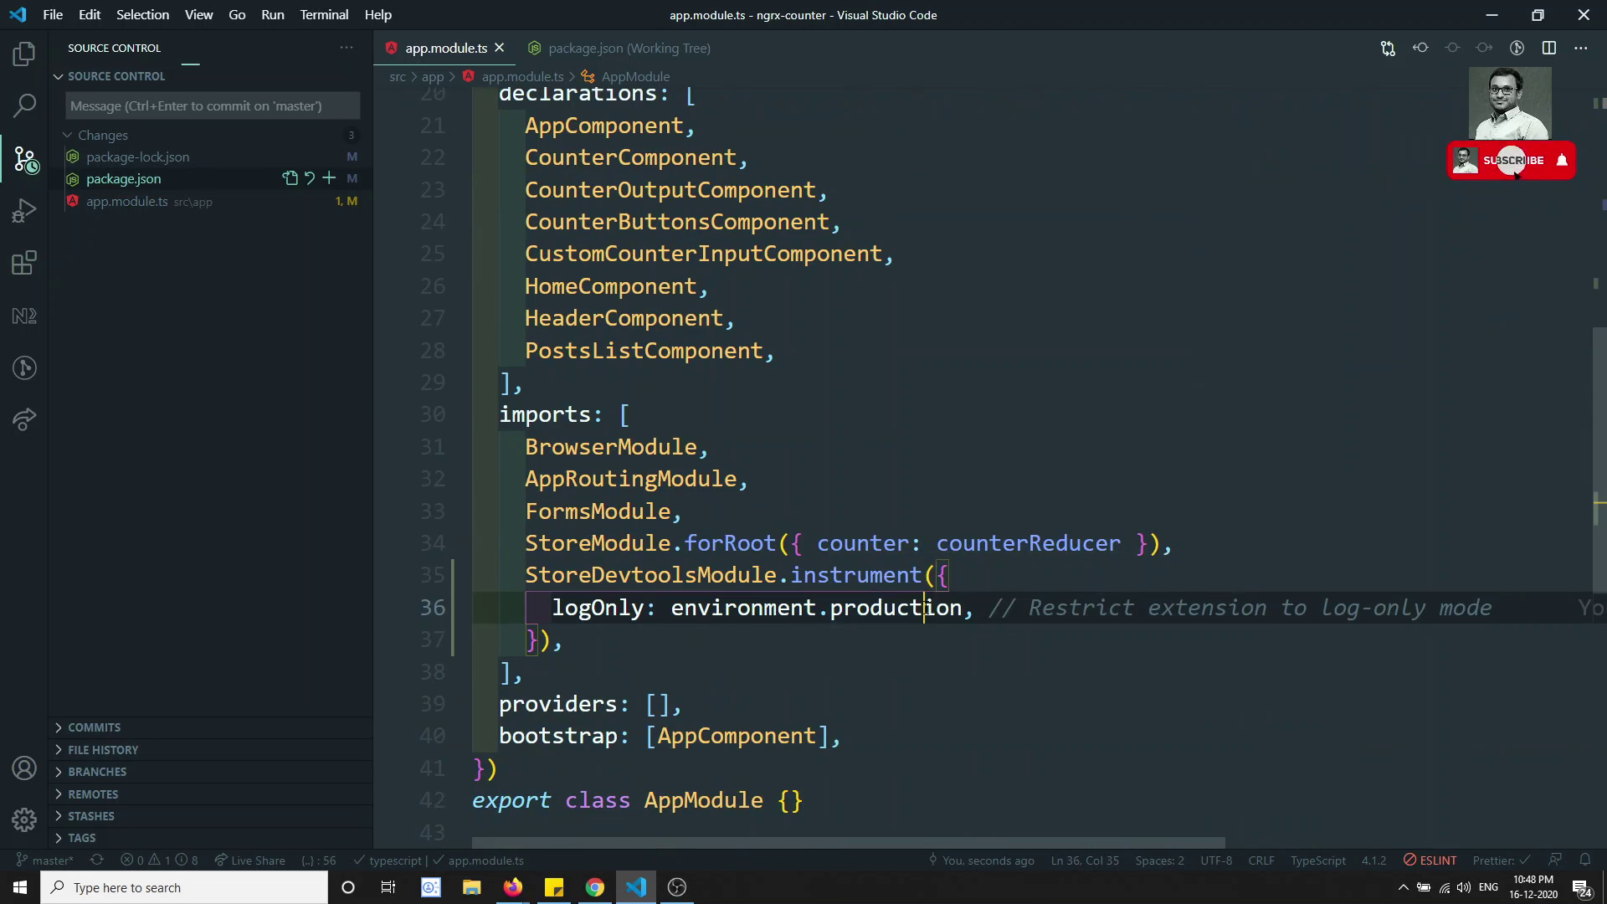
click(990, 609)
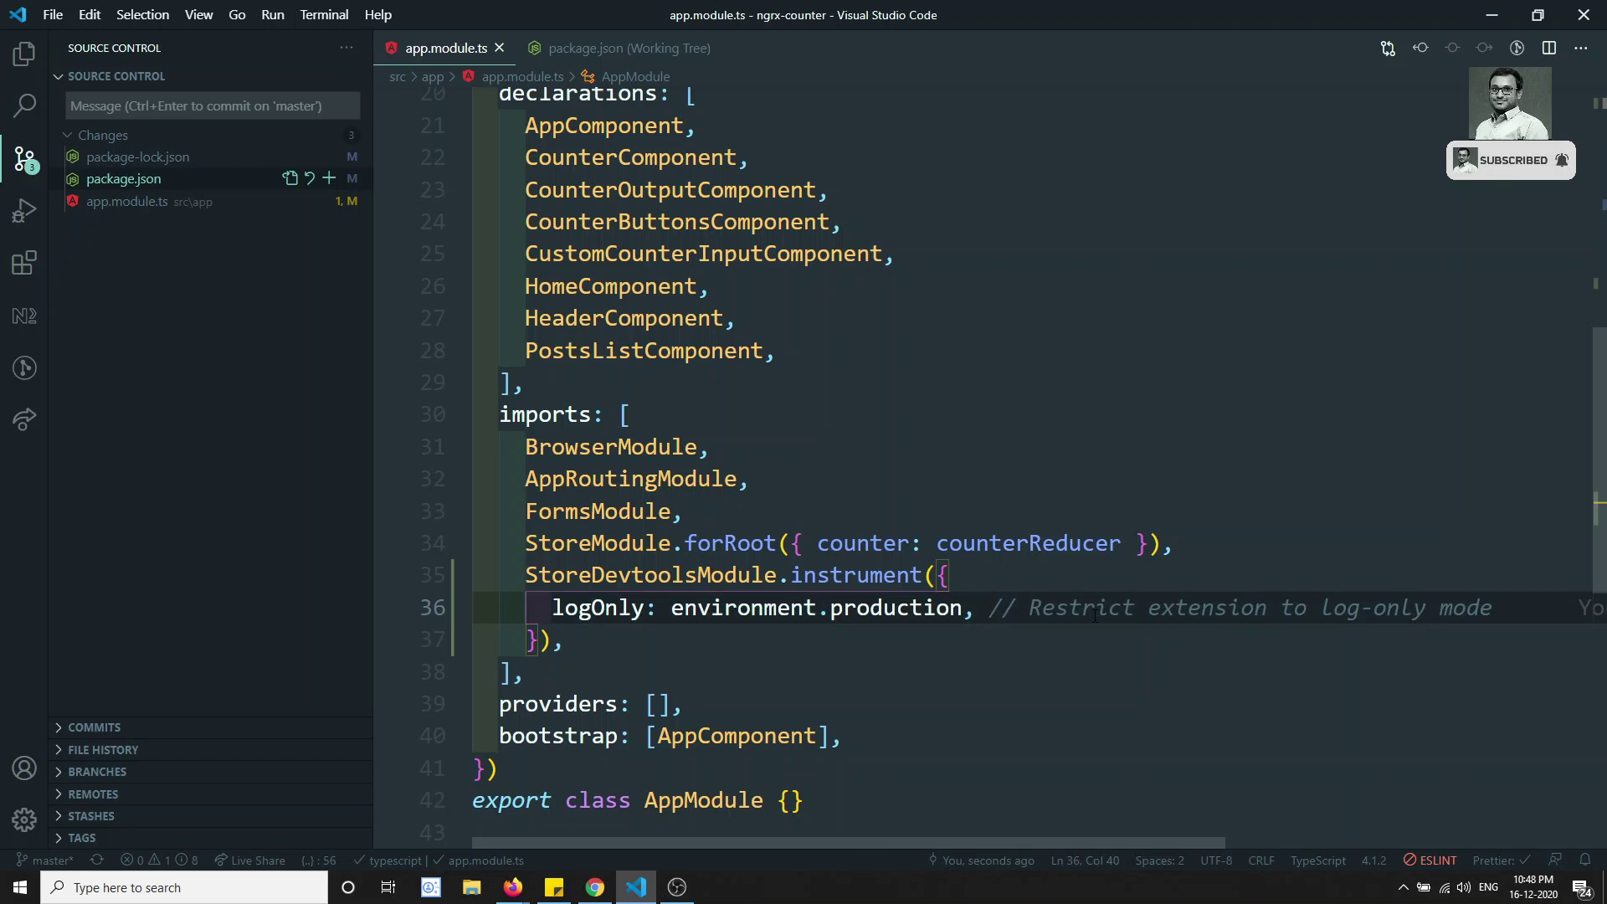
shift+click(1510, 604)
key(BackSpace)
key(ctrl+s)
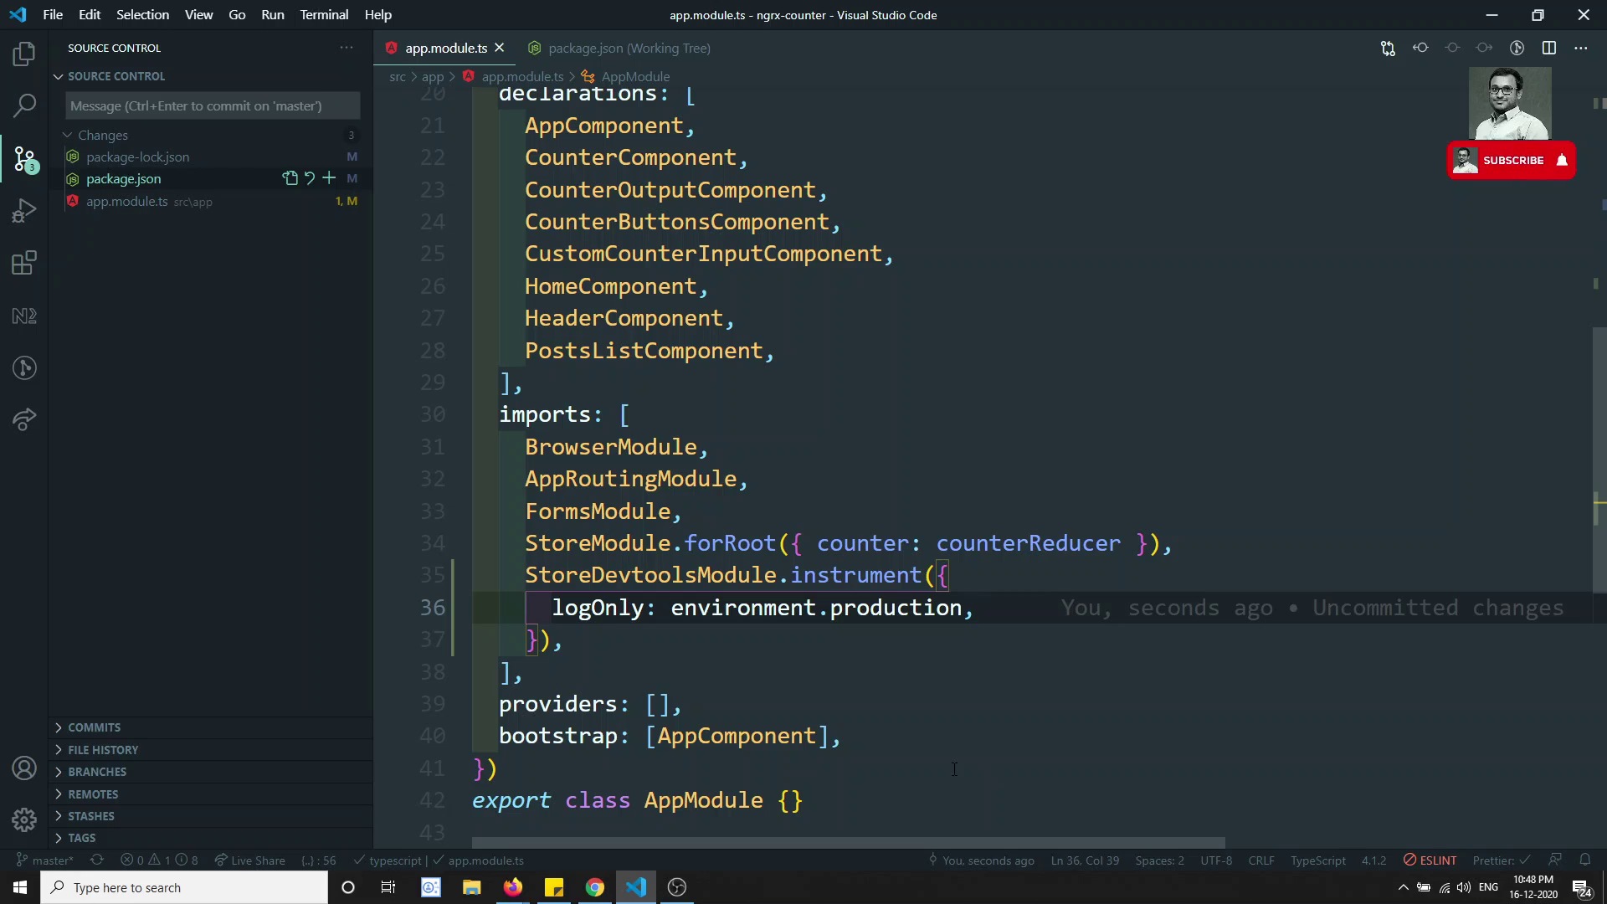
mouse_move(636, 607)
mouse_move(746, 598)
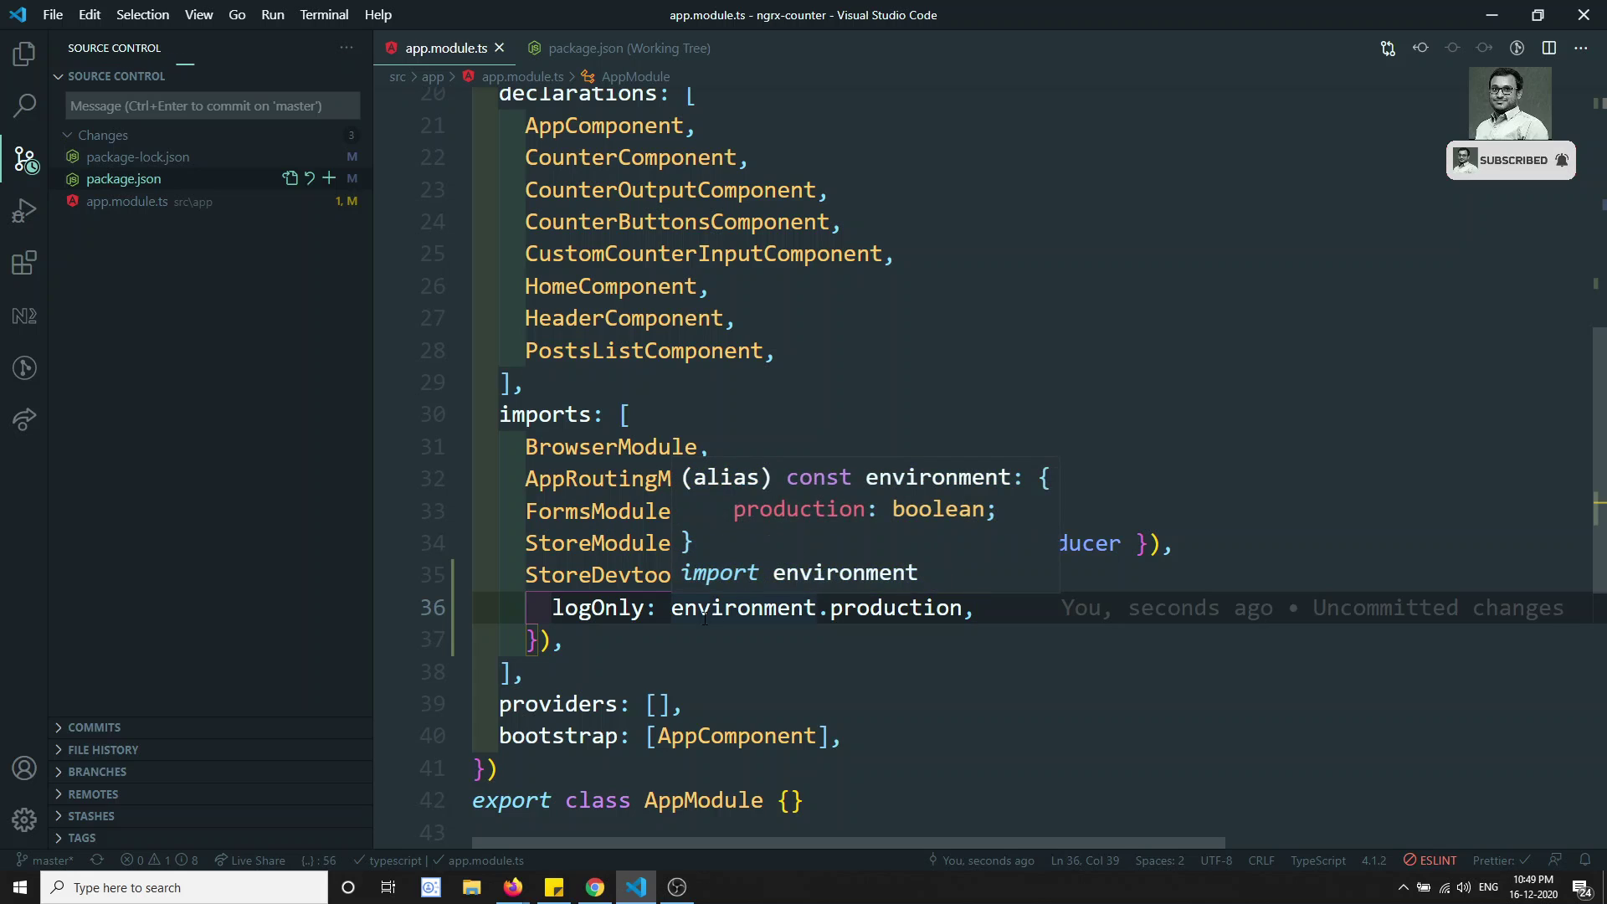
scroll(754, 617, up, 5)
scroll(812, 617, down, 2)
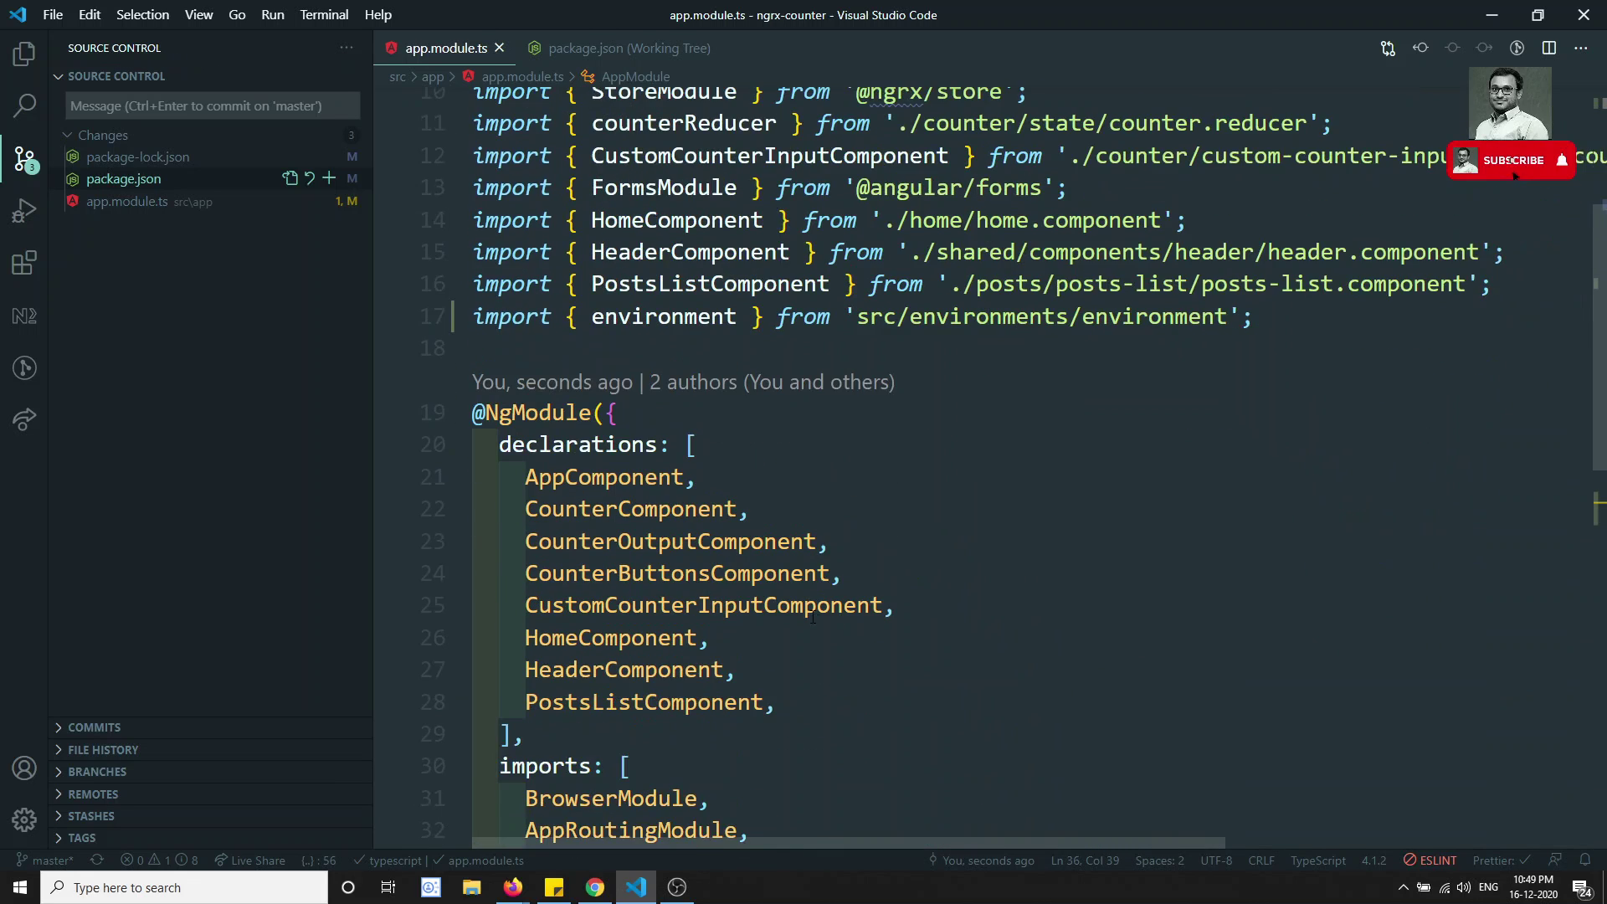
scroll(812, 617, down, 3)
mouse_move(777, 634)
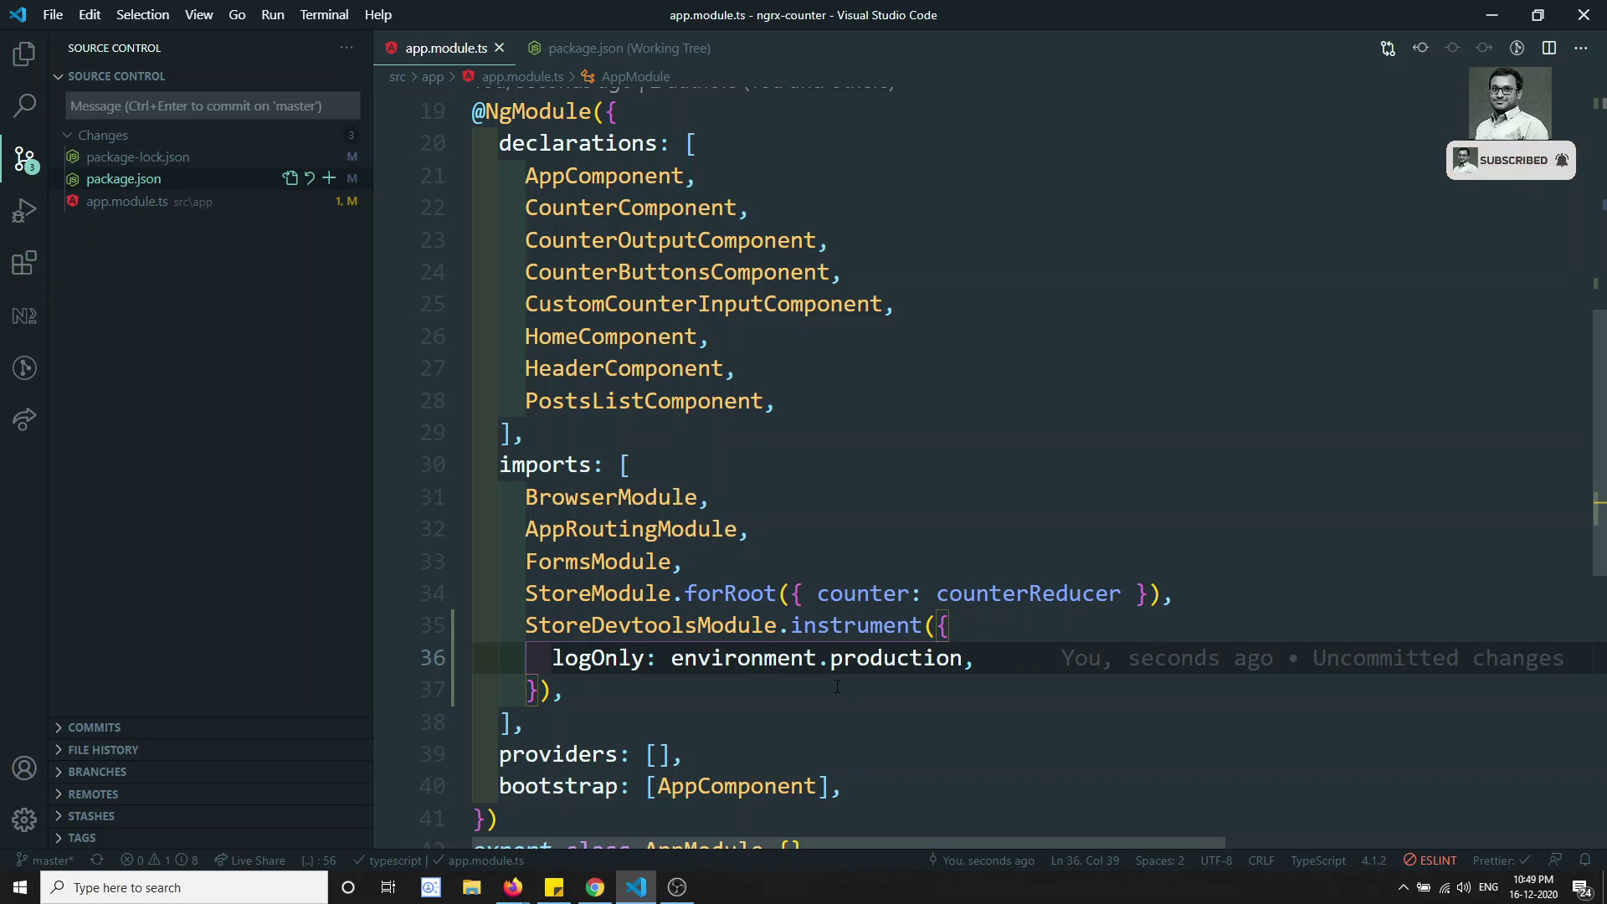
click(595, 887)
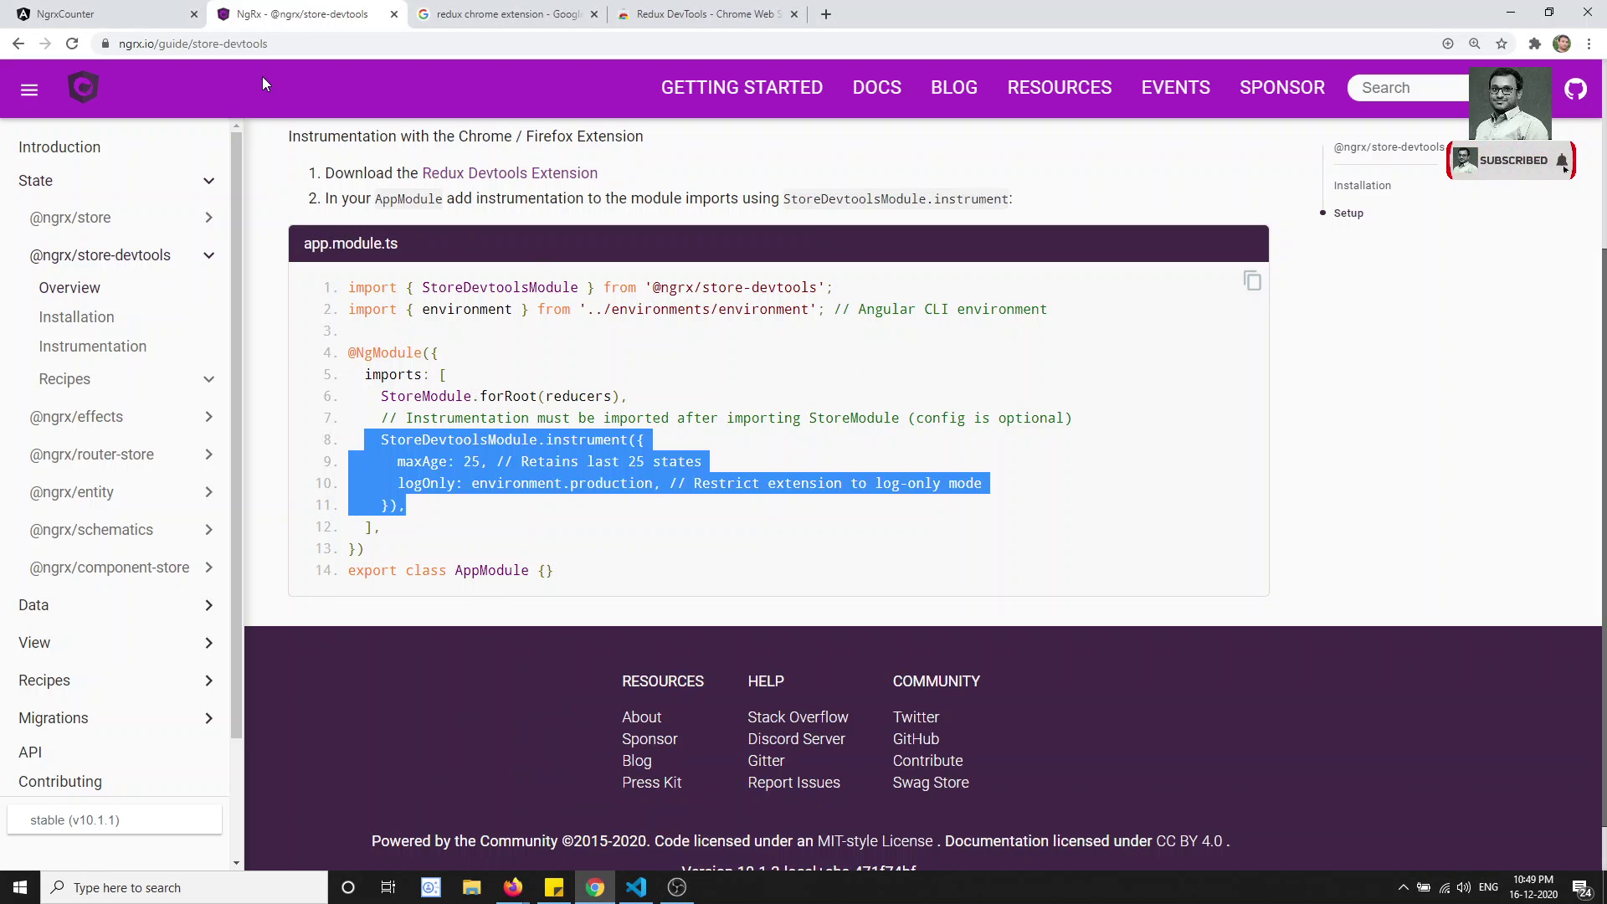
Step: Reload the NgrxCounter app in Chrome, then bring up the VS Code terminal showing the NG6002 error
click(99, 13)
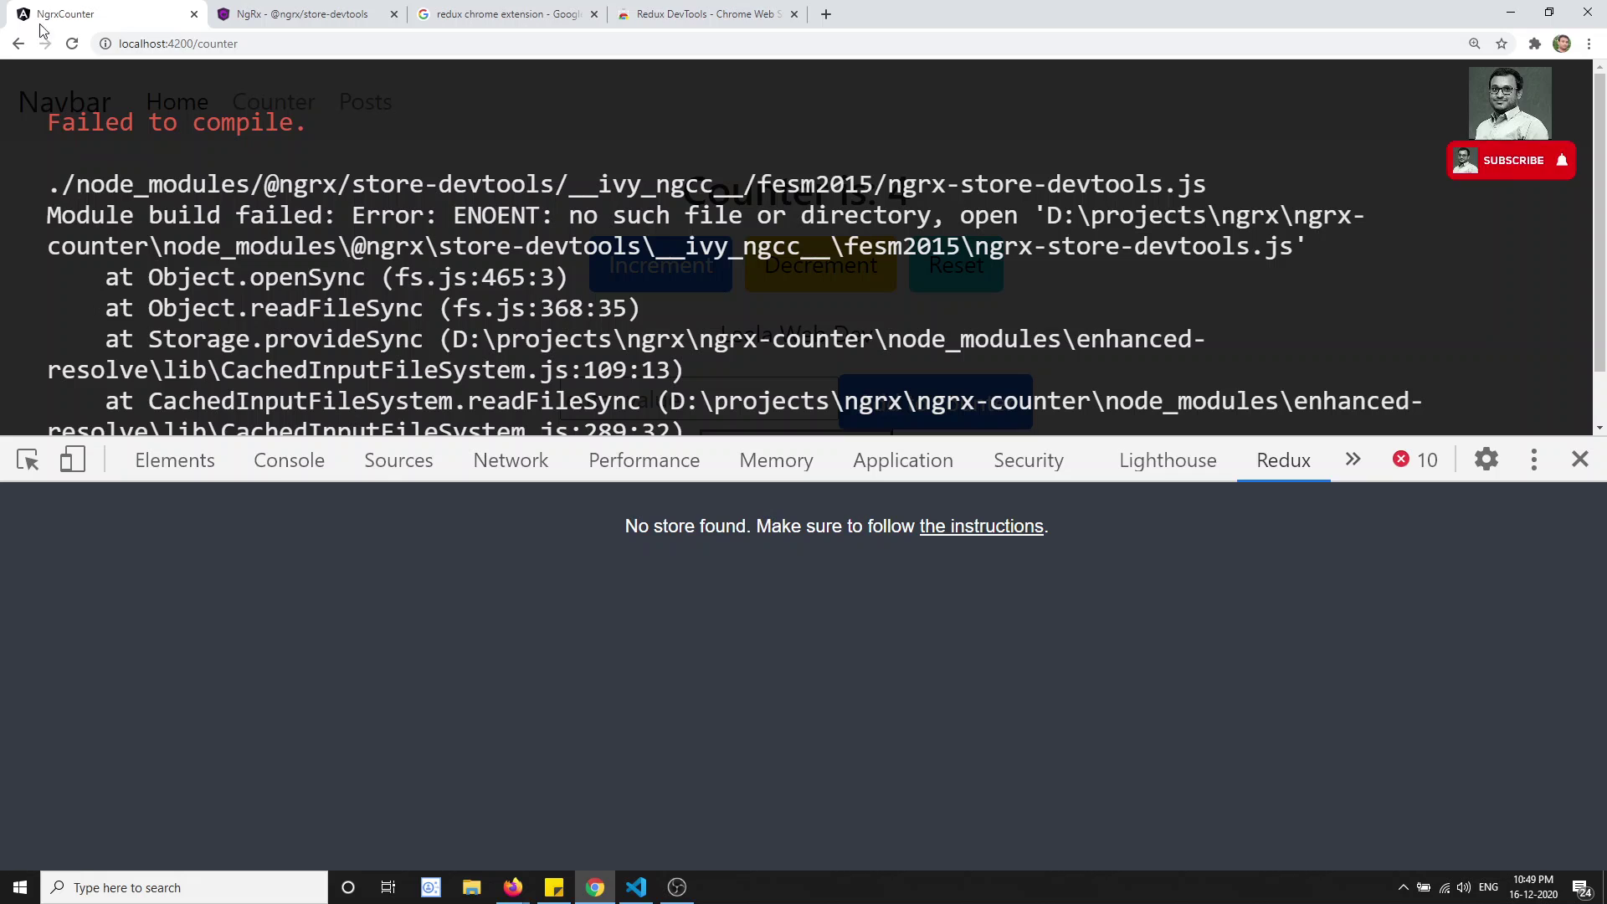
click(73, 44)
click(636, 887)
click(736, 497)
key(ctrl+grave)
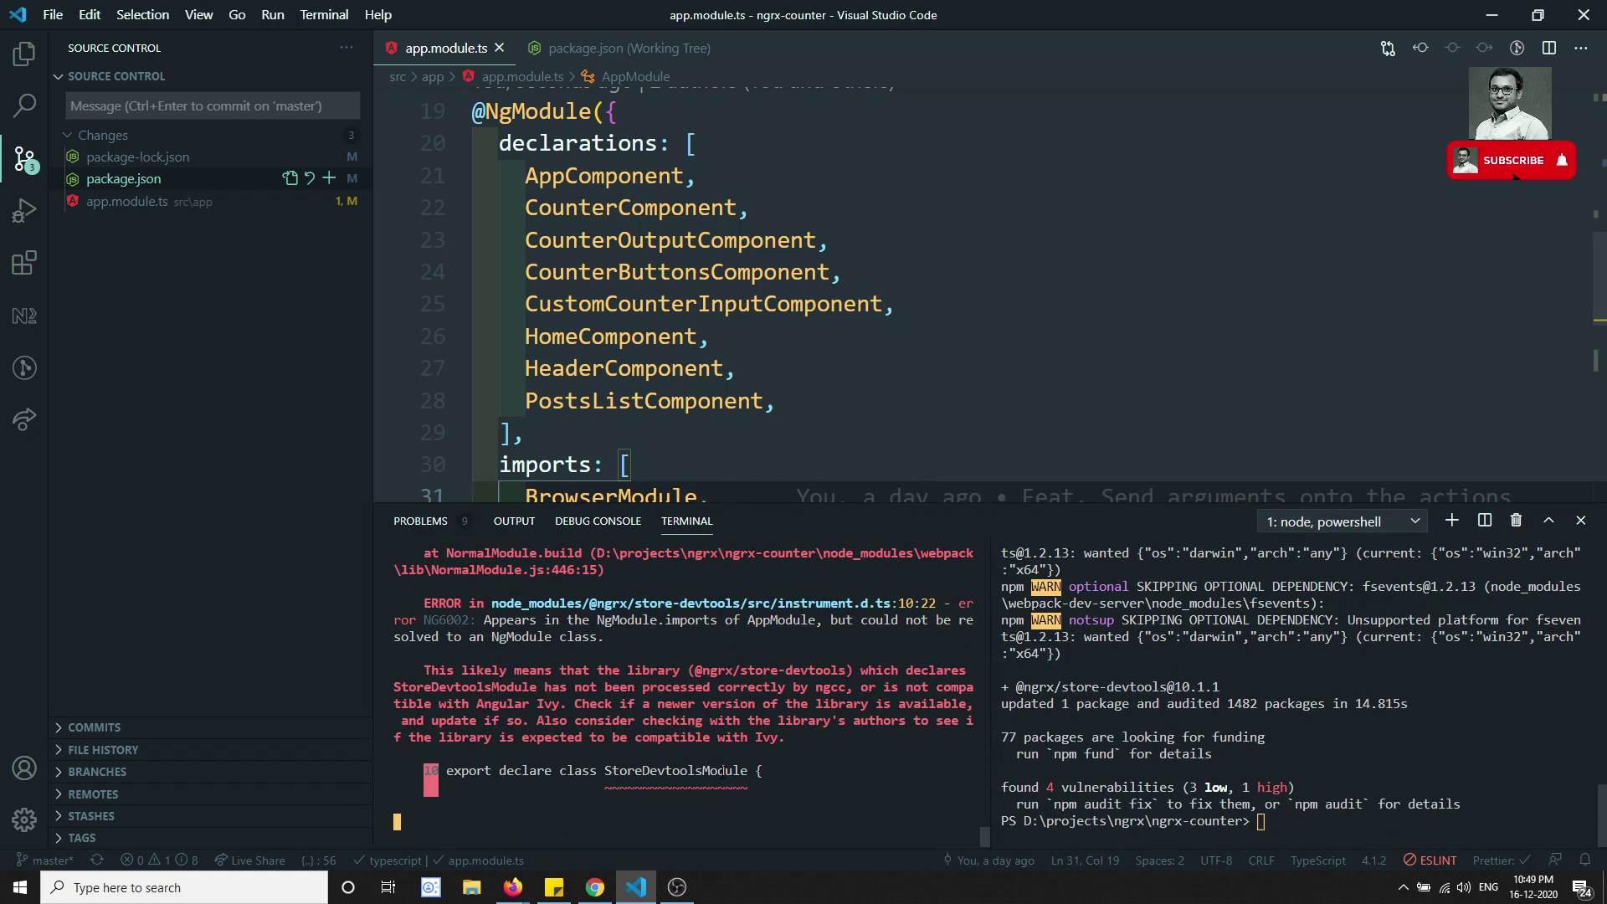
Step: Stop the dev server and rerun ng serve until the app compiles on localhost:4200
key(ctrl+c)
key(ctrl+c)
key(ctrl+c)
key(ctrl+c)
key(ctrl+c)
key(ctrl+c)
key(ctrl+c)
text(ng serve)
key(Return)
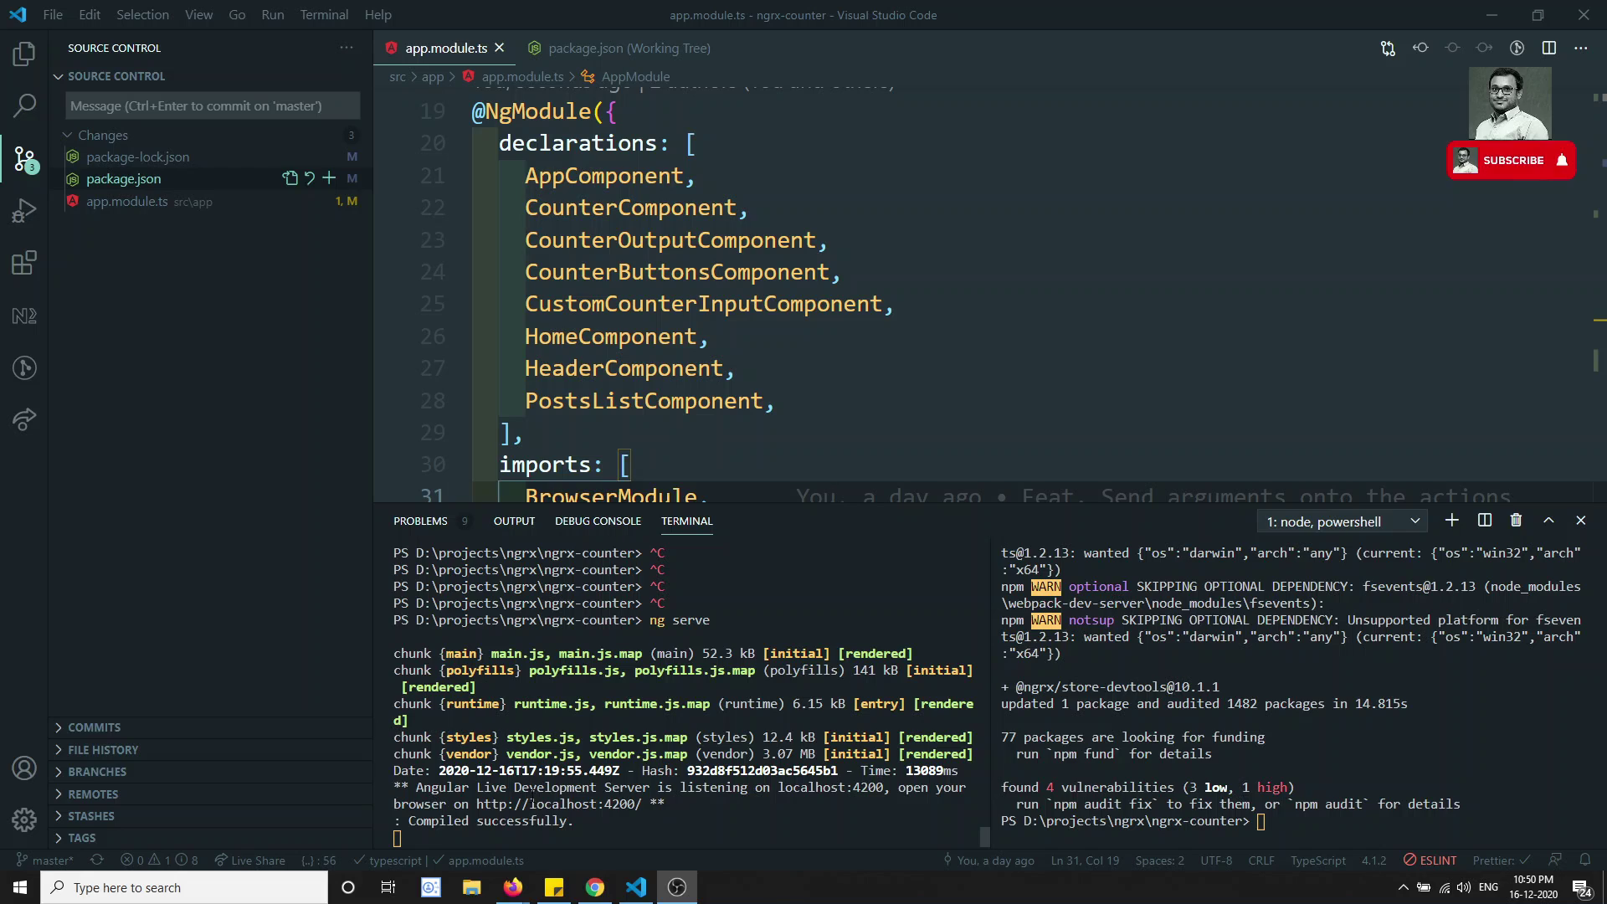
click(596, 888)
click(72, 43)
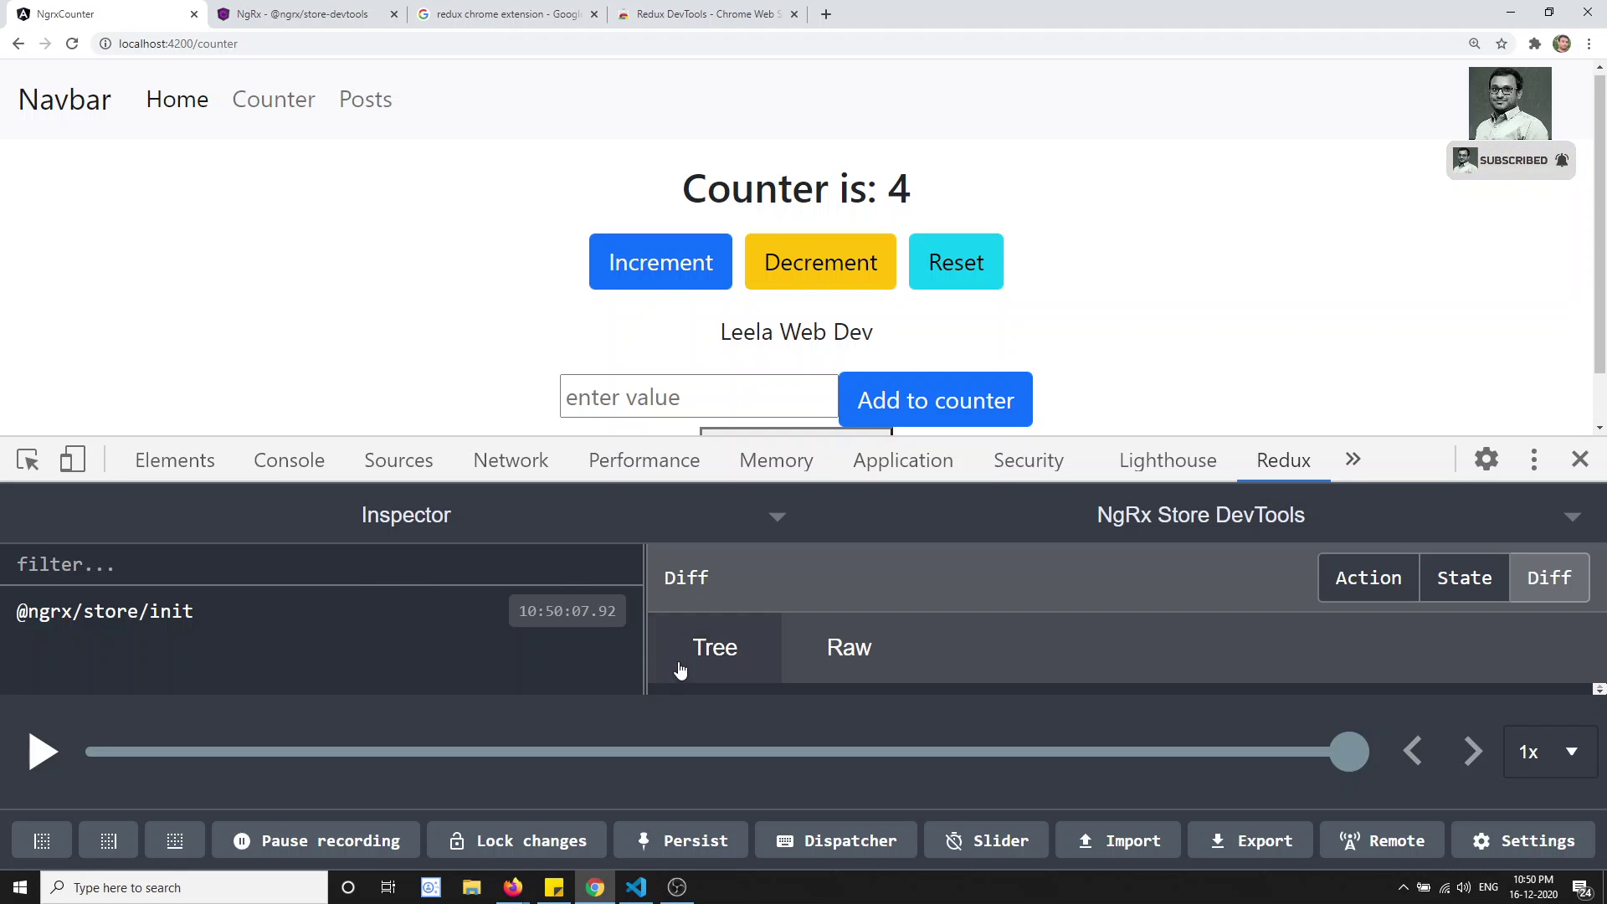
key(ctrl+minus)
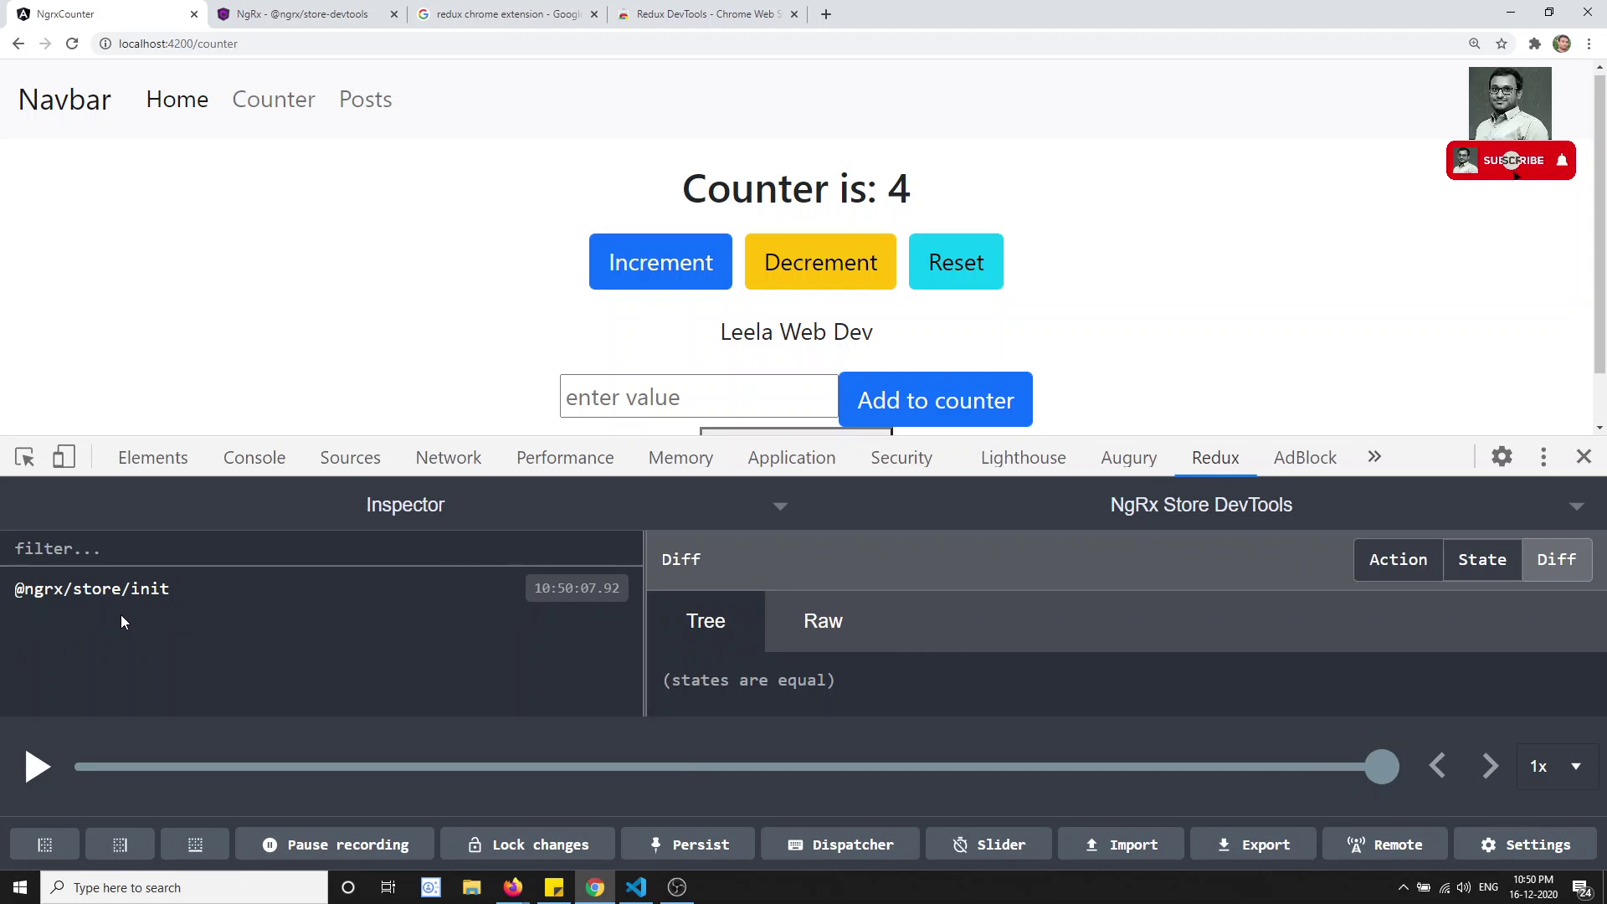
click(215, 607)
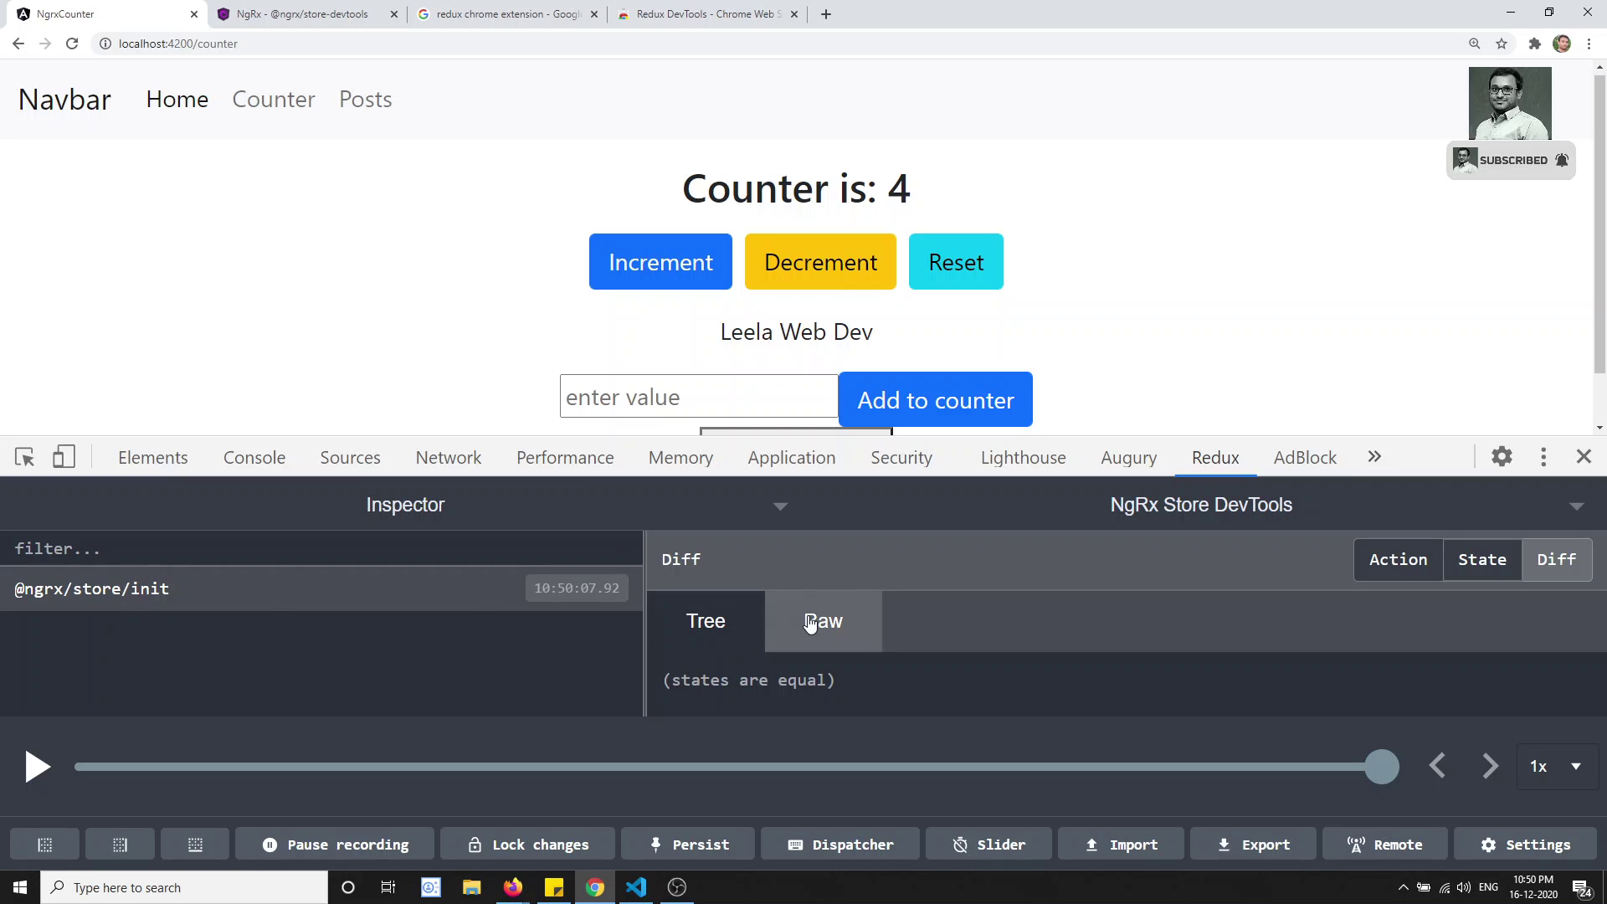
click(810, 622)
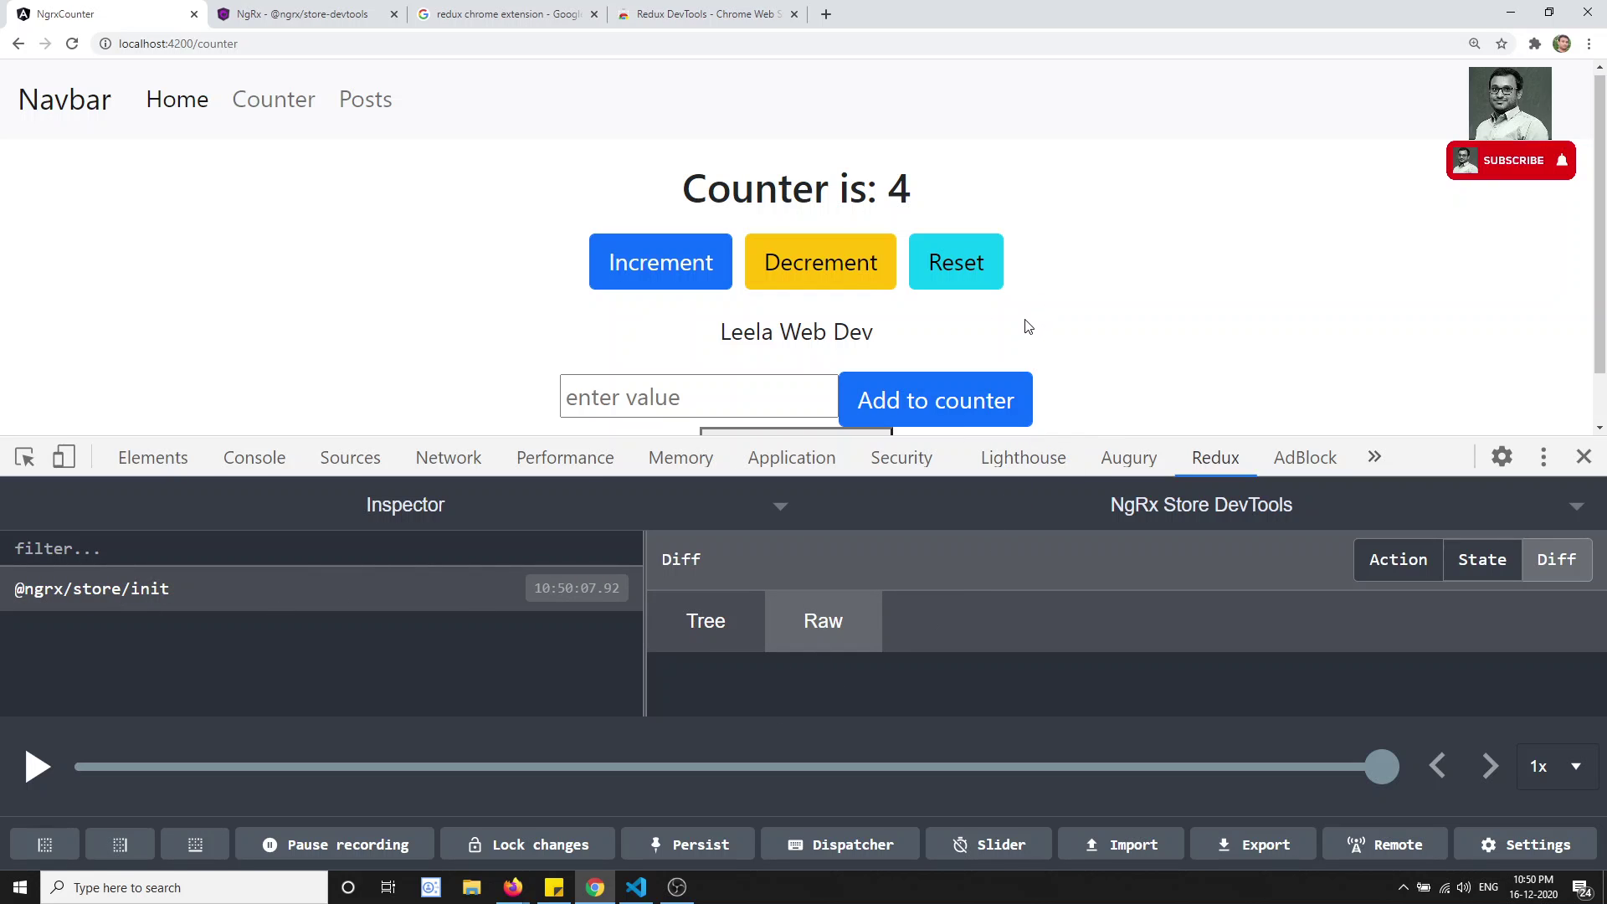
click(1468, 558)
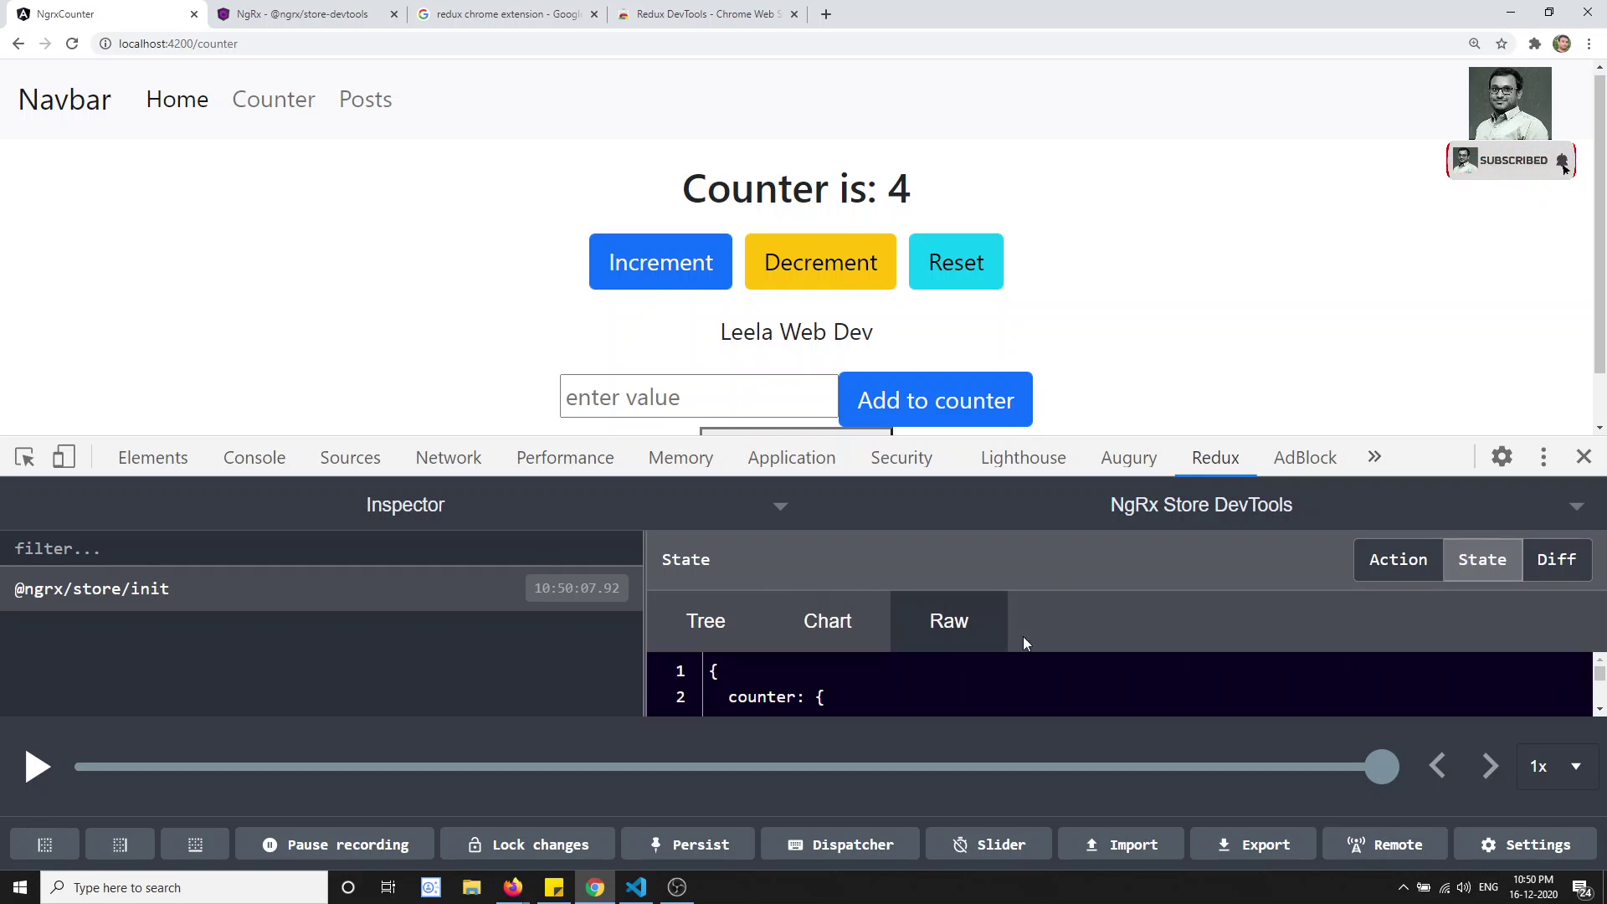
drag(1406, 437, 1406, 275)
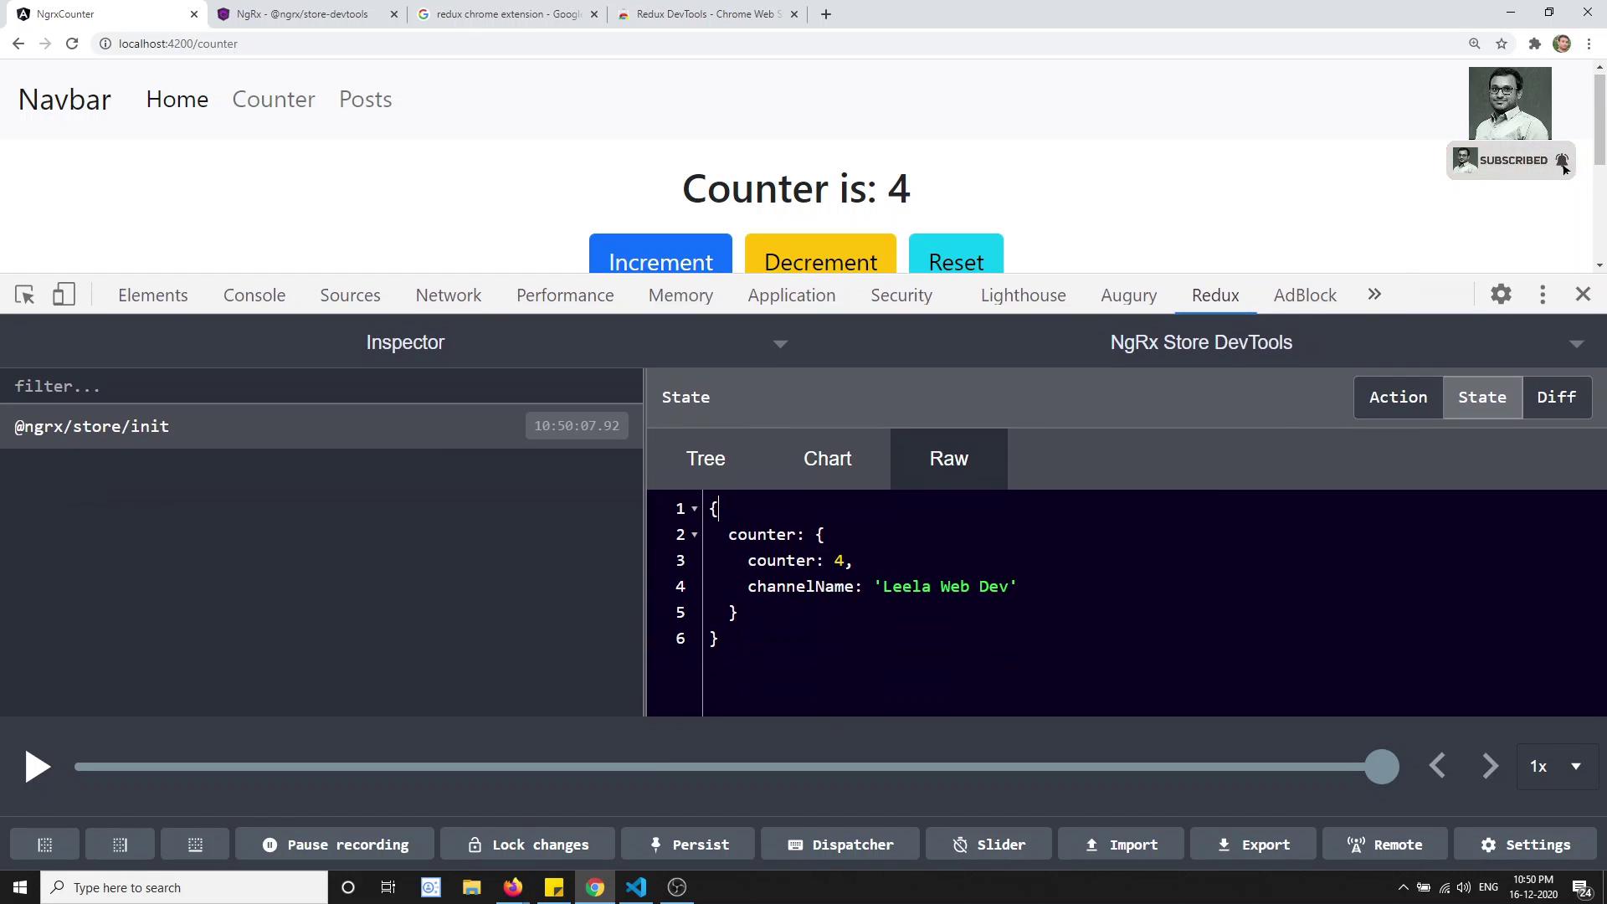